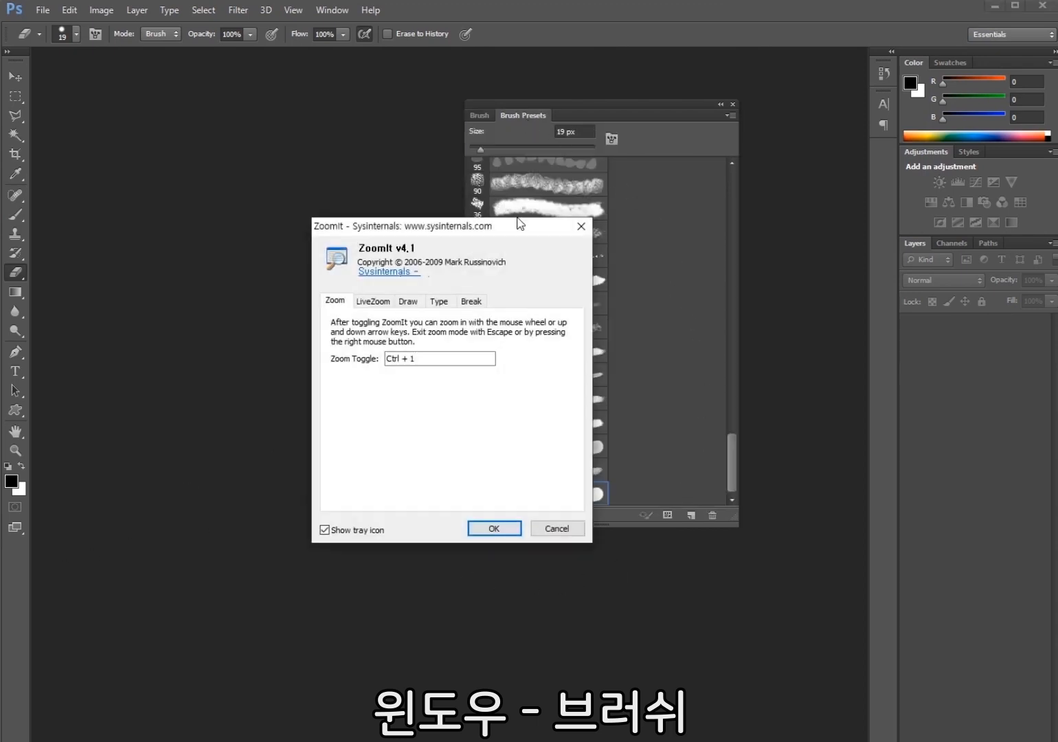
Confirm and close the ZoomIt settings dialog that covers the workspace
click(629, 111)
click(541, 261)
click(488, 527)
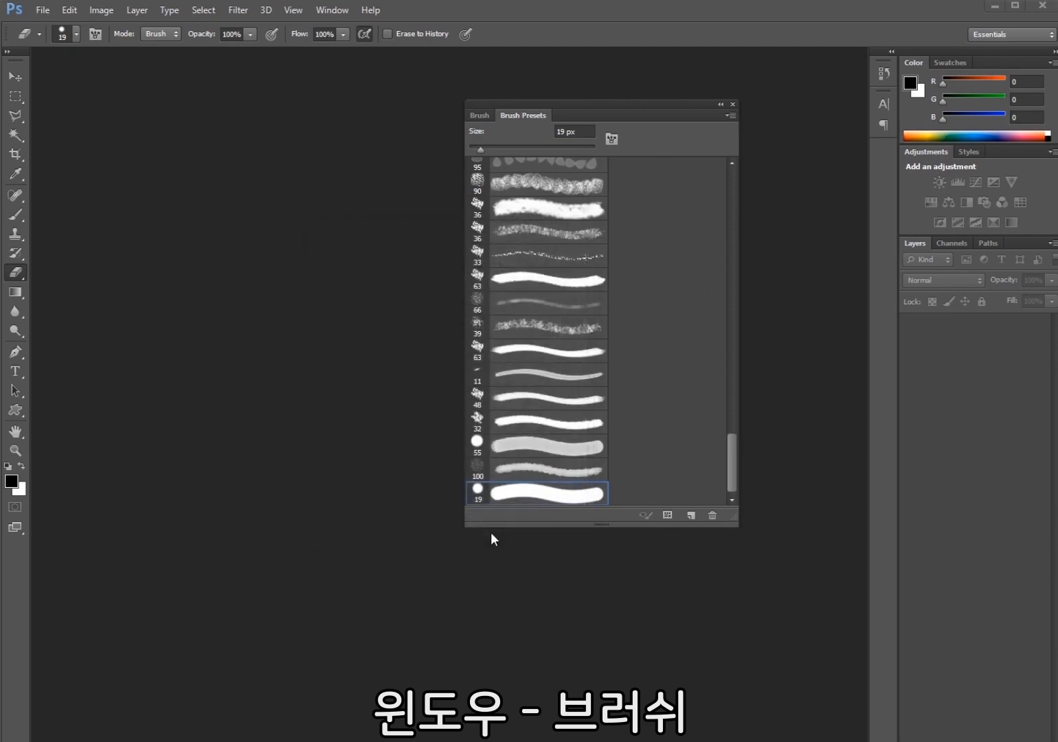
key(ctrl+1)
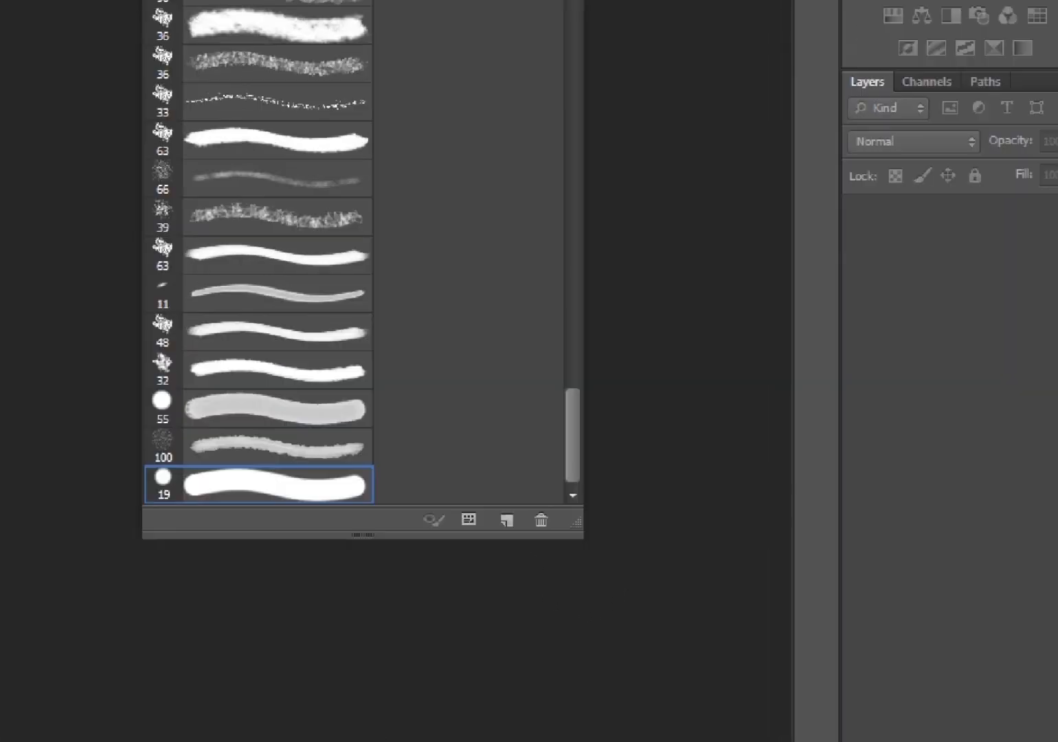
mouse_move(112, 256)
mouse_down()
mouse_move(227, 260)
mouse_move(266, 234)
mouse_move(157, 203)
mouse_move(111, 220)
mouse_move(111, 277)
mouse_up()
mouse_move(247, 264)
mouse_down()
mouse_move(323, 373)
mouse_move(296, 481)
mouse_move(293, 457)
mouse_move(328, 483)
mouse_up()
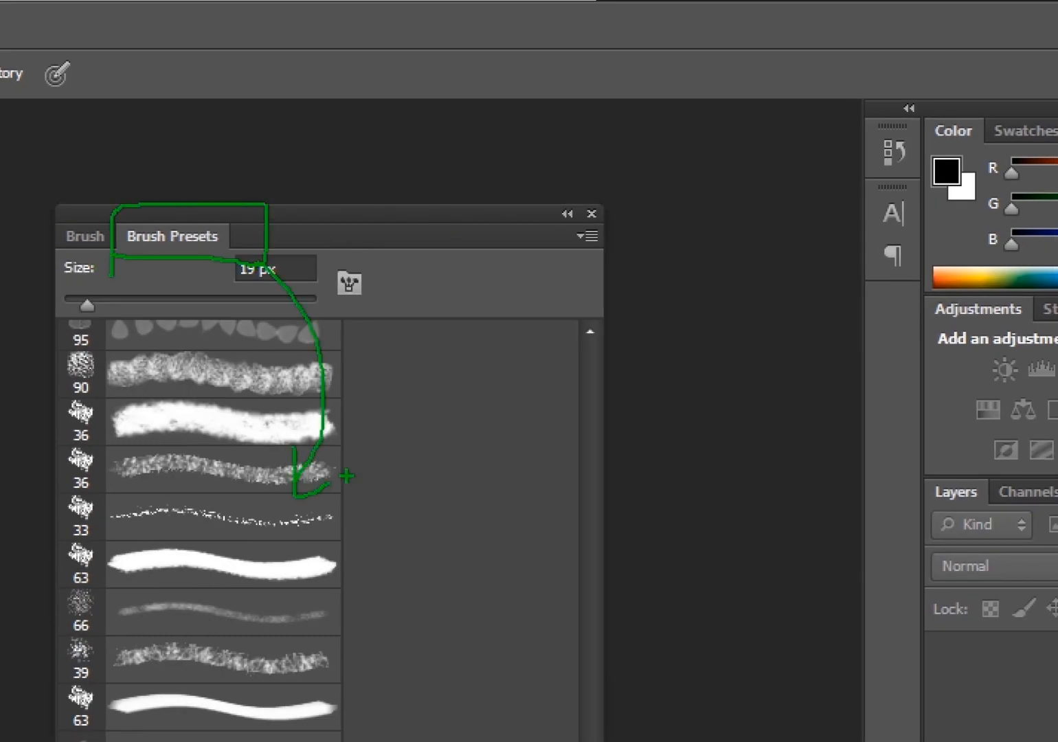
mouse_move(587, 223)
mouse_down()
mouse_move(616, 220)
mouse_move(604, 171)
mouse_move(586, 224)
mouse_move(641, 212)
mouse_move(653, 244)
mouse_move(621, 244)
mouse_move(635, 264)
mouse_up()
mouse_move(701, 290)
mouse_down()
mouse_move(753, 283)
mouse_move(763, 334)
mouse_up()
mouse_move(650, 289)
mouse_down()
mouse_move(685, 294)
mouse_move(649, 288)
mouse_move(673, 297)
mouse_up()
key(Escape)
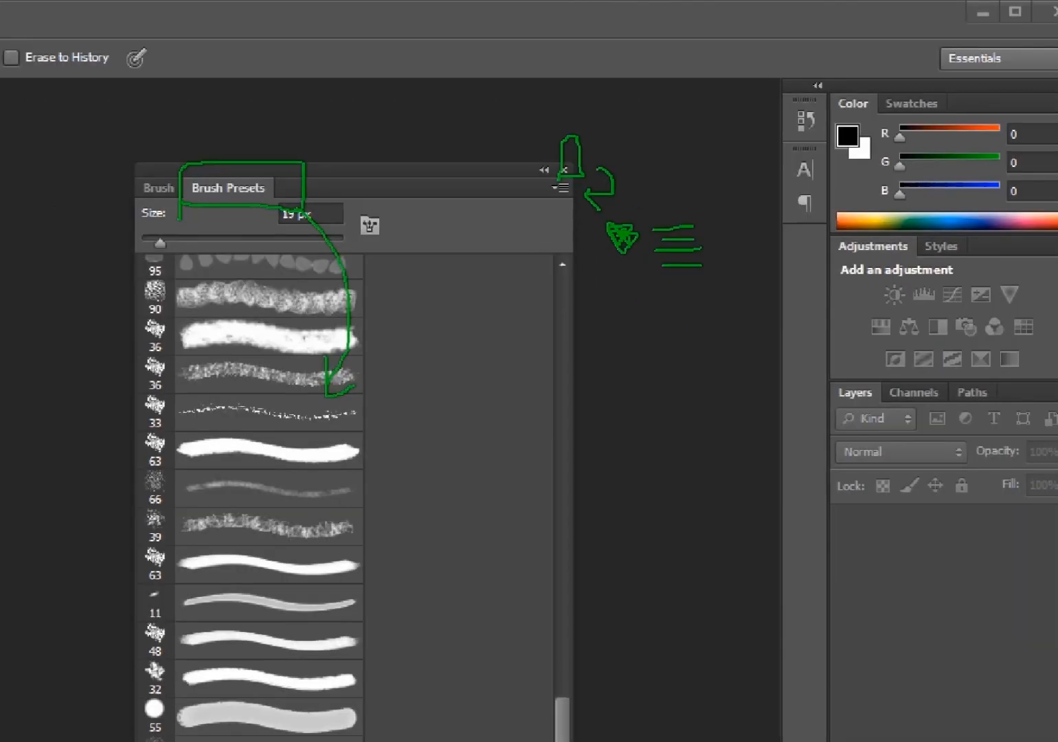
Load the .abr brush file from the desktop into the brush presets
click(729, 116)
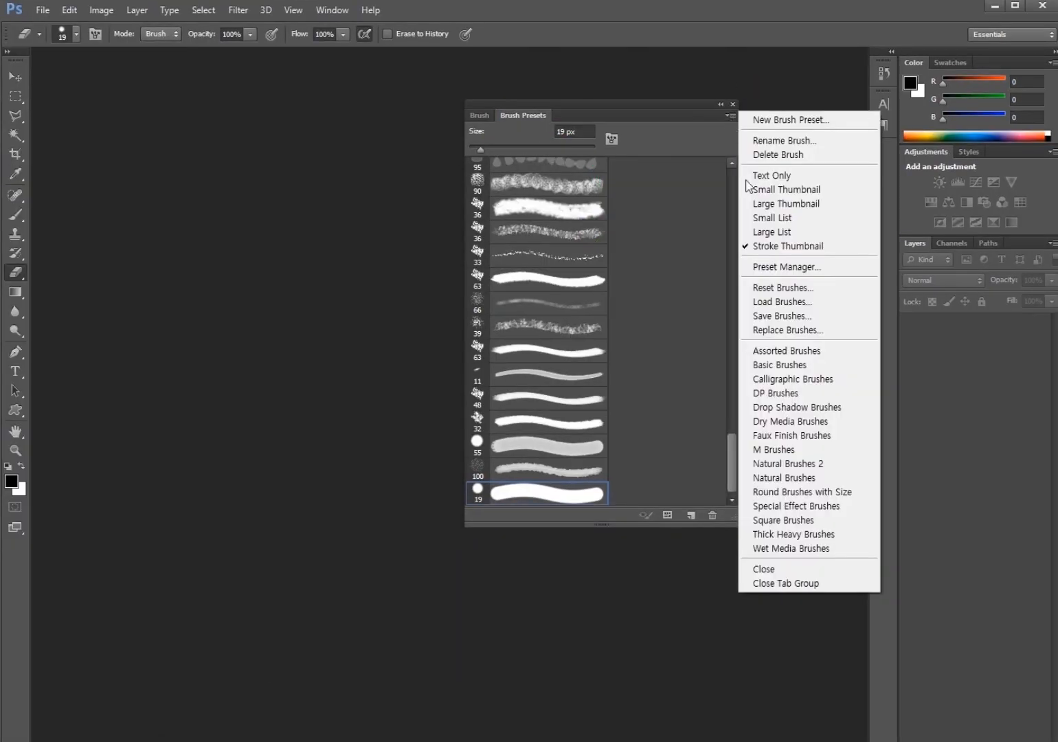
click(794, 307)
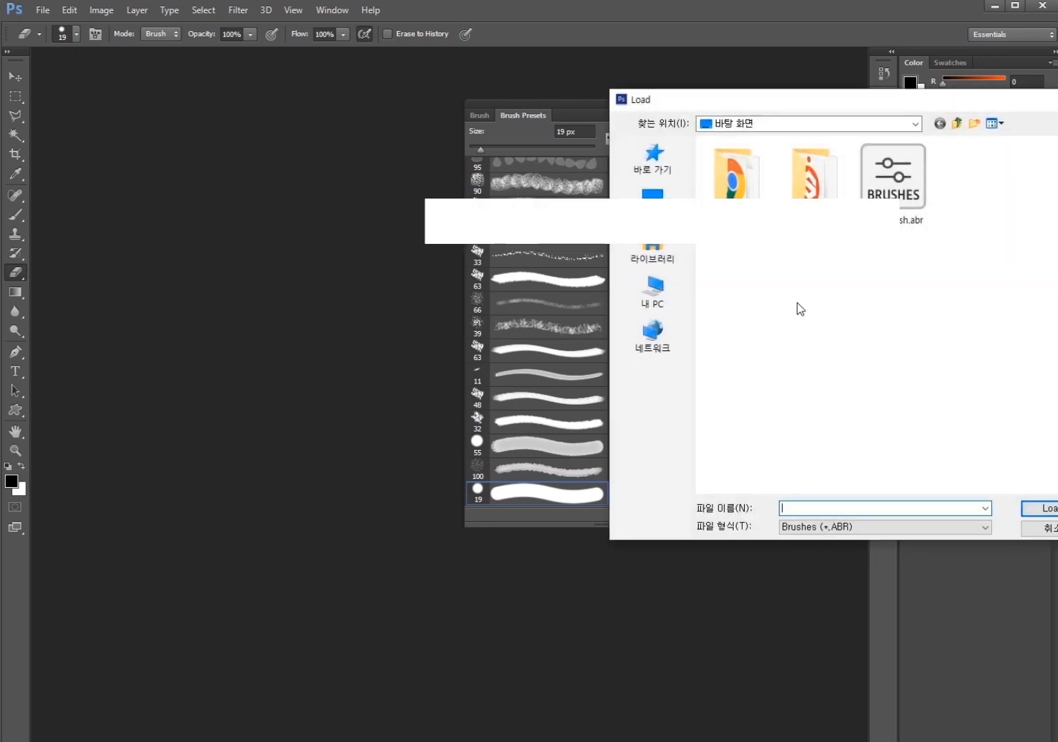
drag(932, 105, 730, 100)
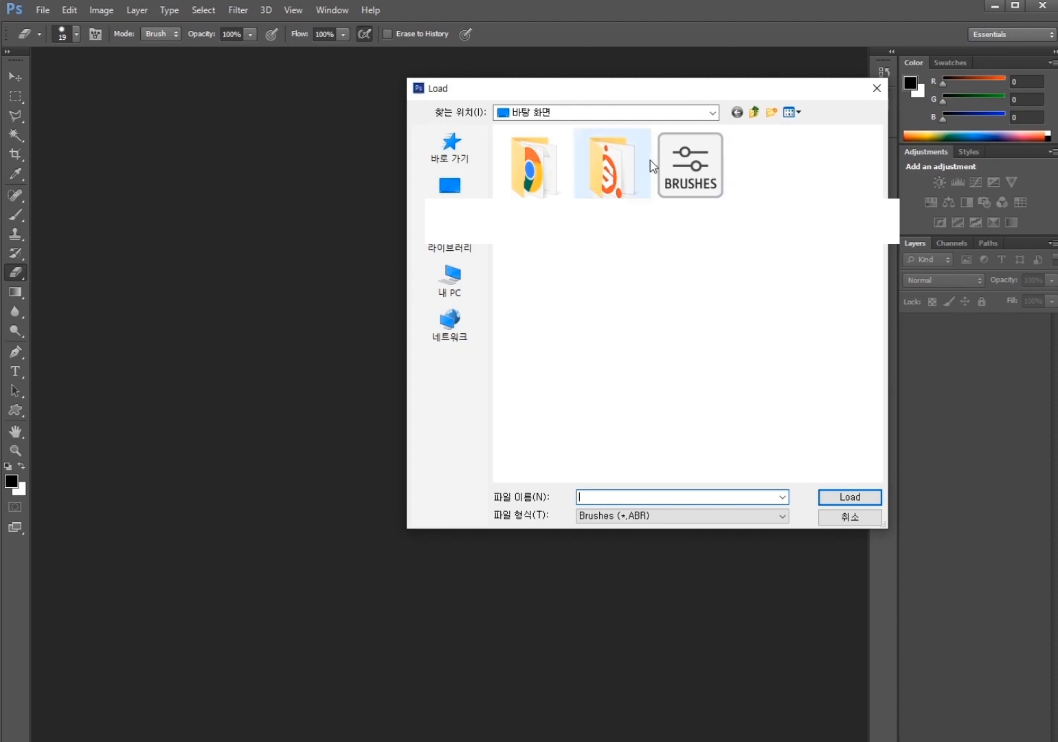
click(695, 180)
click(851, 503)
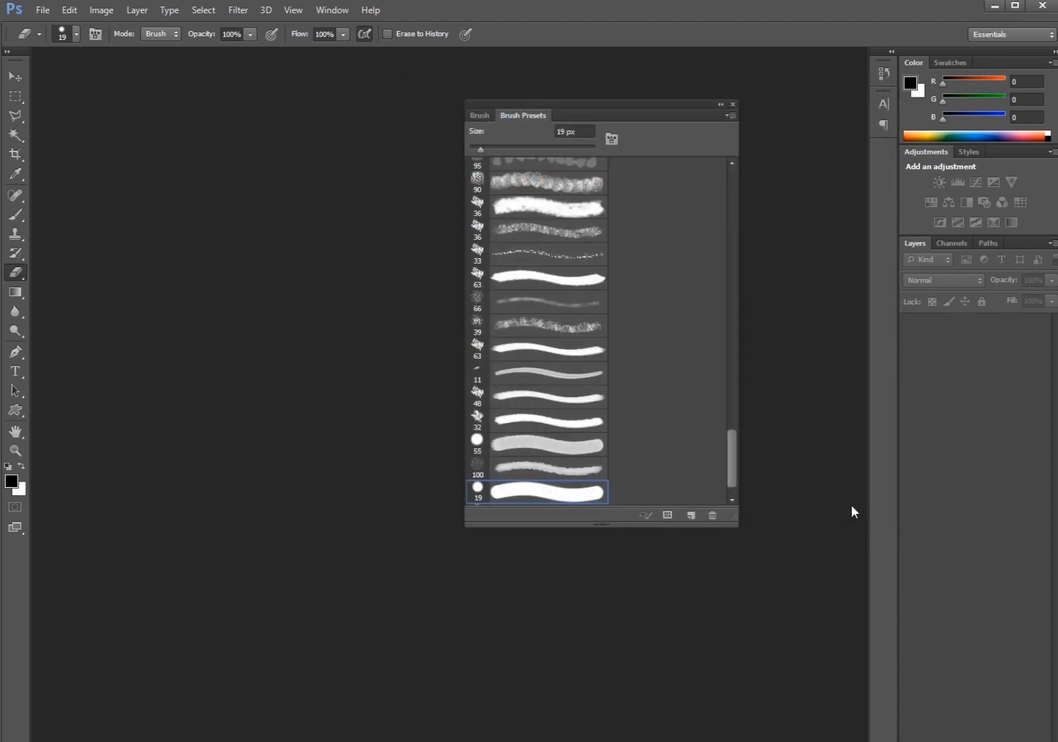
Select the last 19 px brush preset in the list and activate the Brush tool
mouse_move(732, 467)
mouse_down()
mouse_move(732, 385)
mouse_move(733, 489)
mouse_up()
click(560, 497)
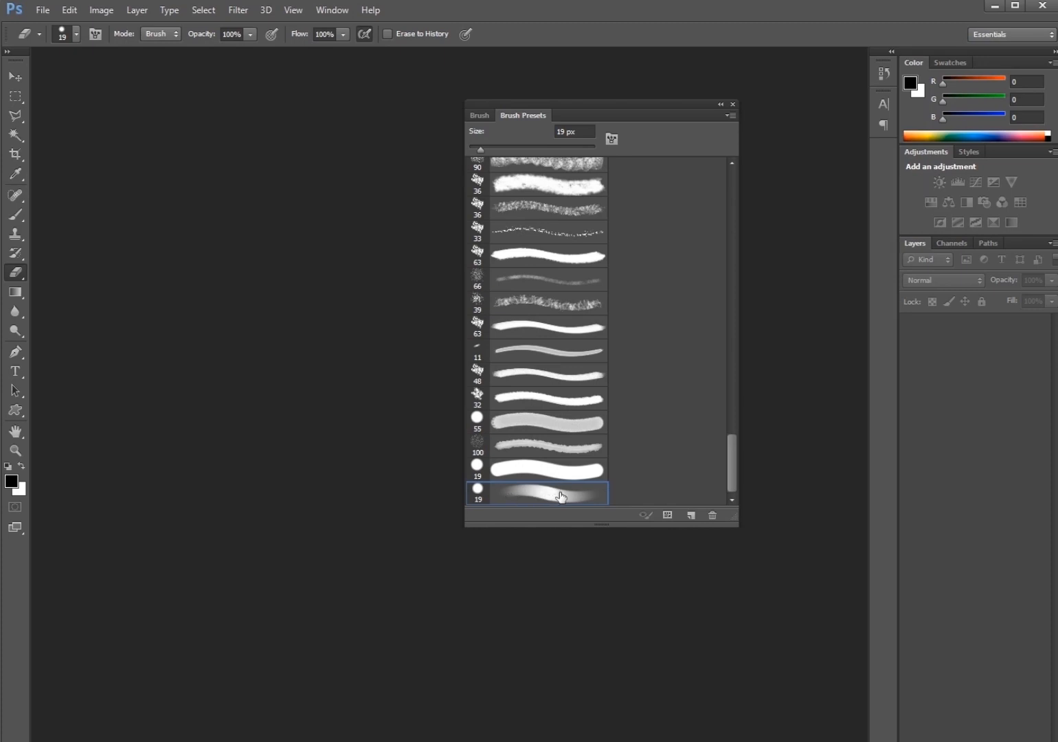
click(10, 220)
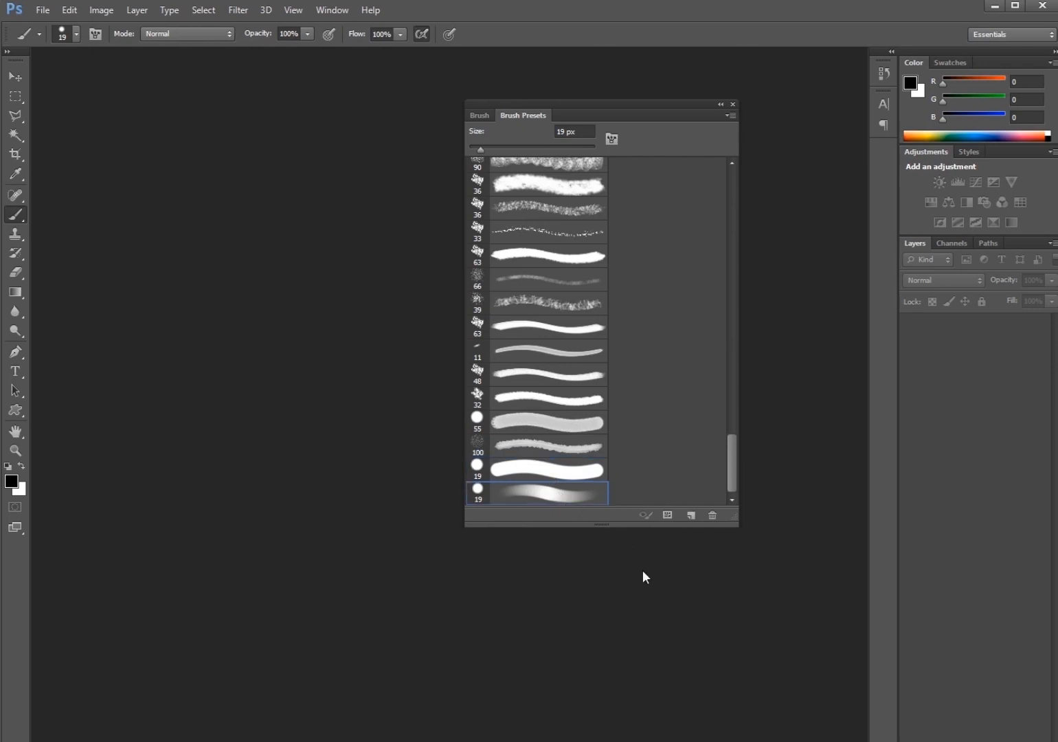
Darken the interface color theme
key(F1)
click(1003, 282)
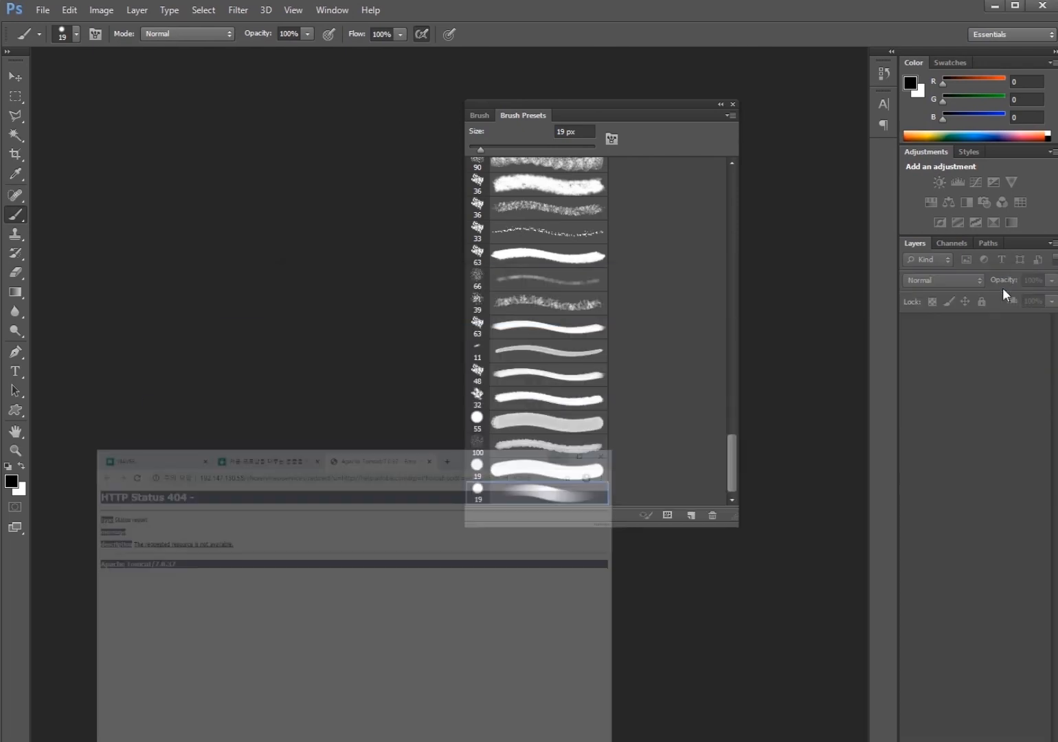
key(shift+F1)
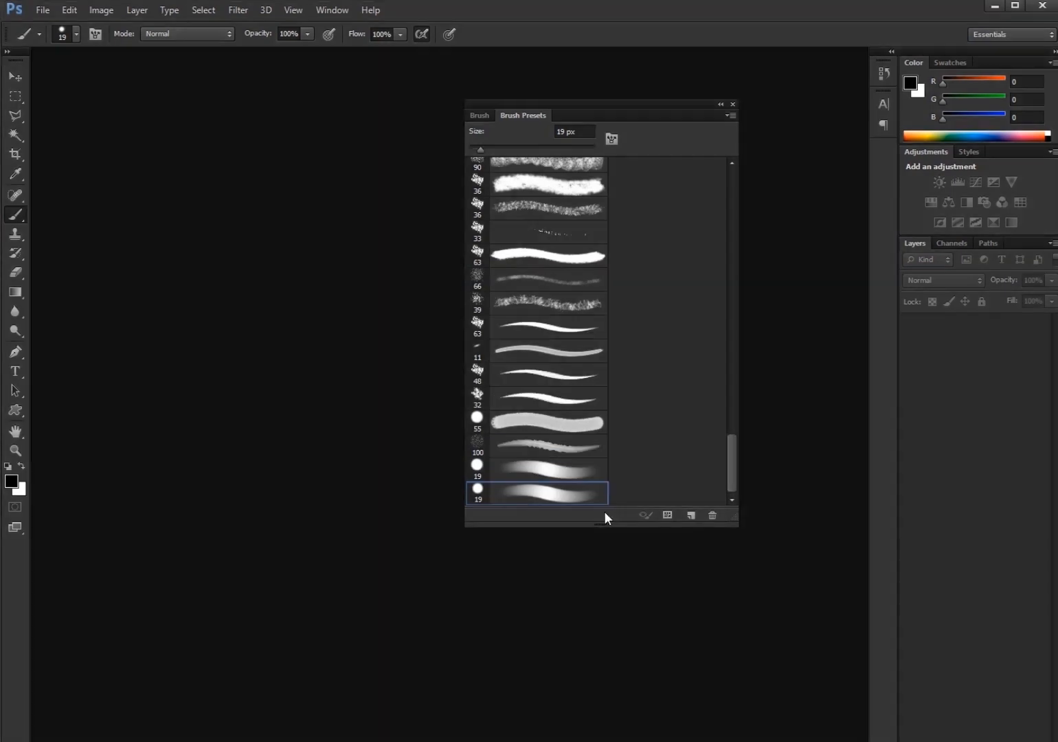
Cancel naming a new brush preset and close the Brush Presets panel
click(634, 486)
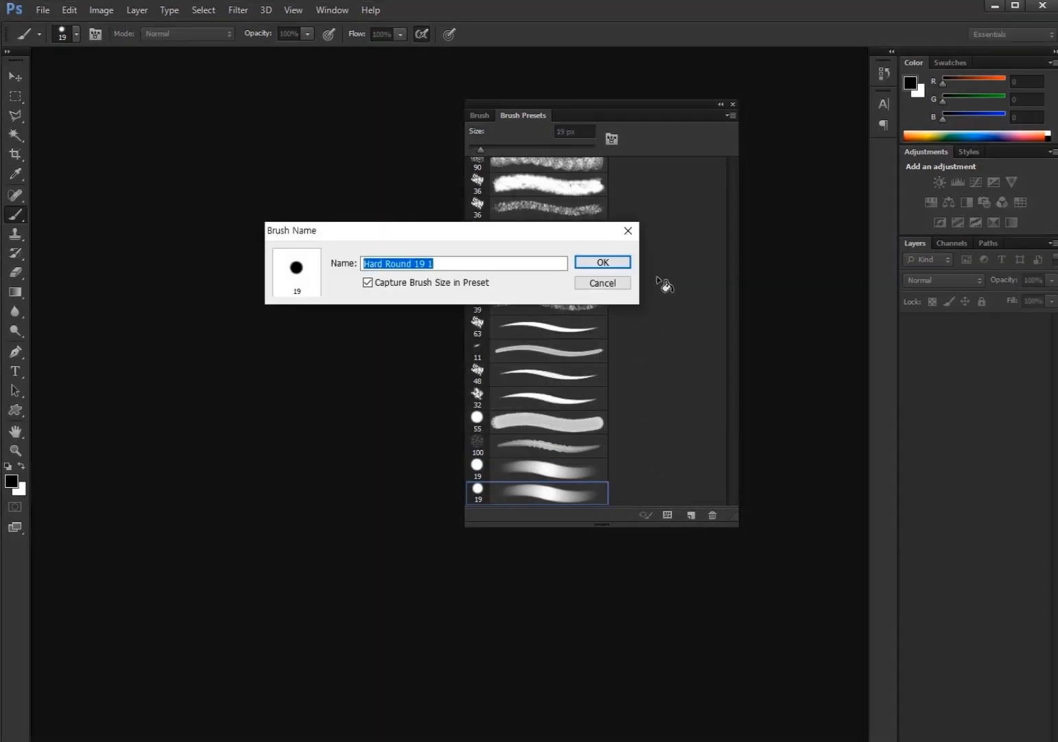
click(603, 283)
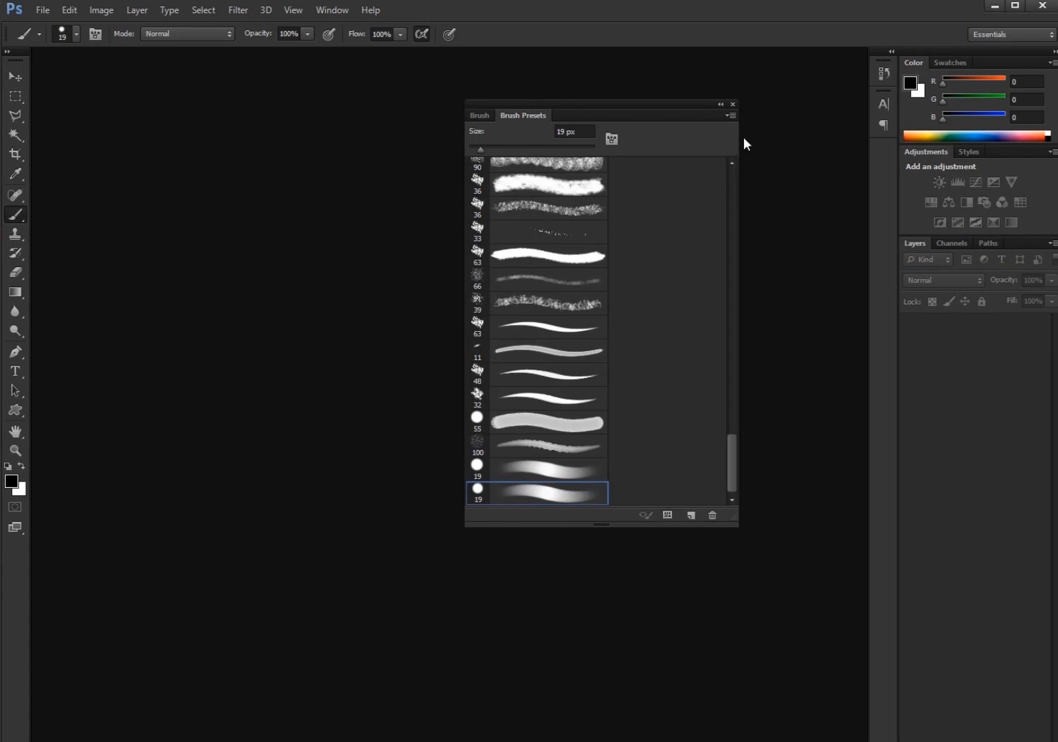
drag(696, 106, 812, 98)
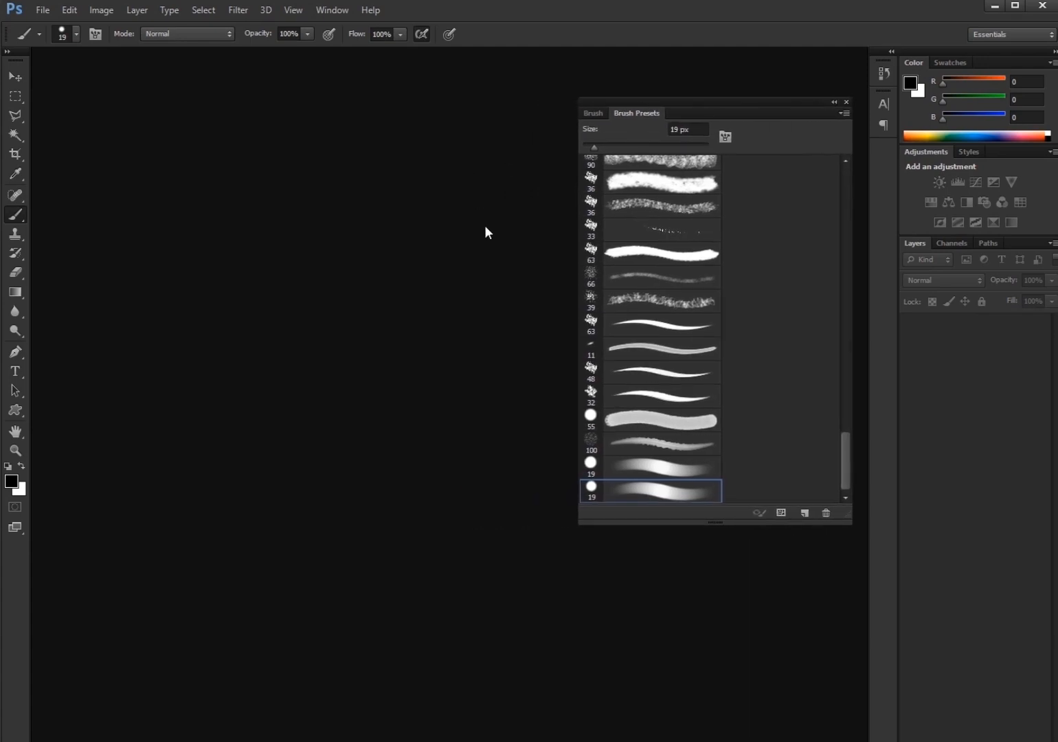
drag(2, 298, 0, 299)
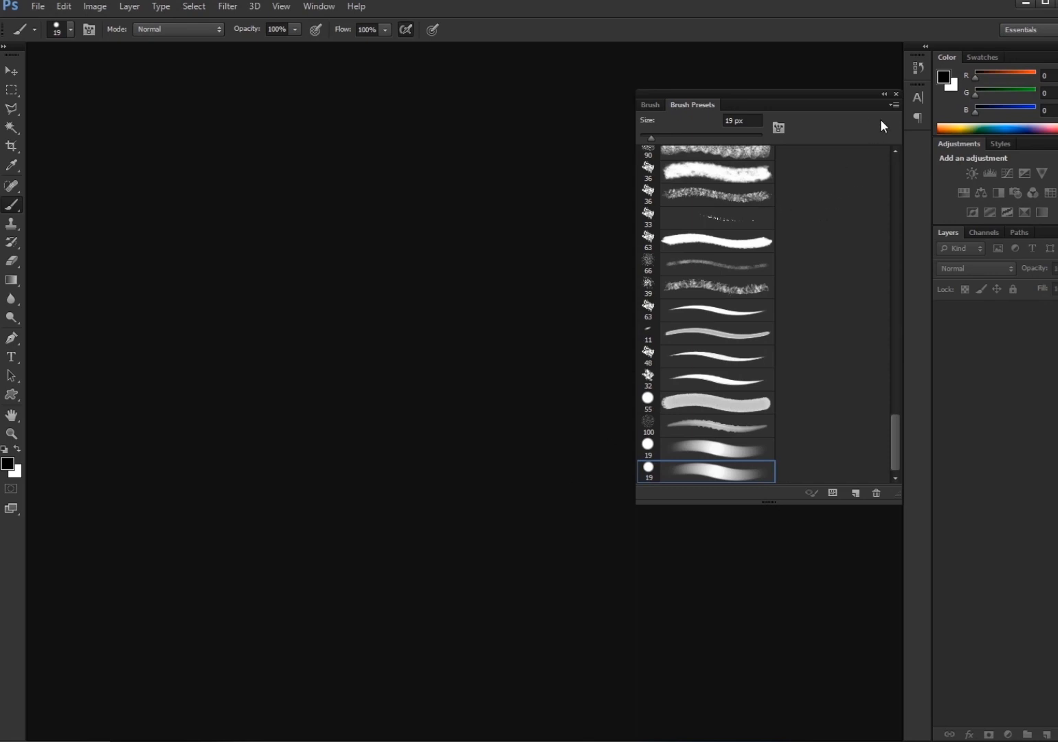
click(896, 94)
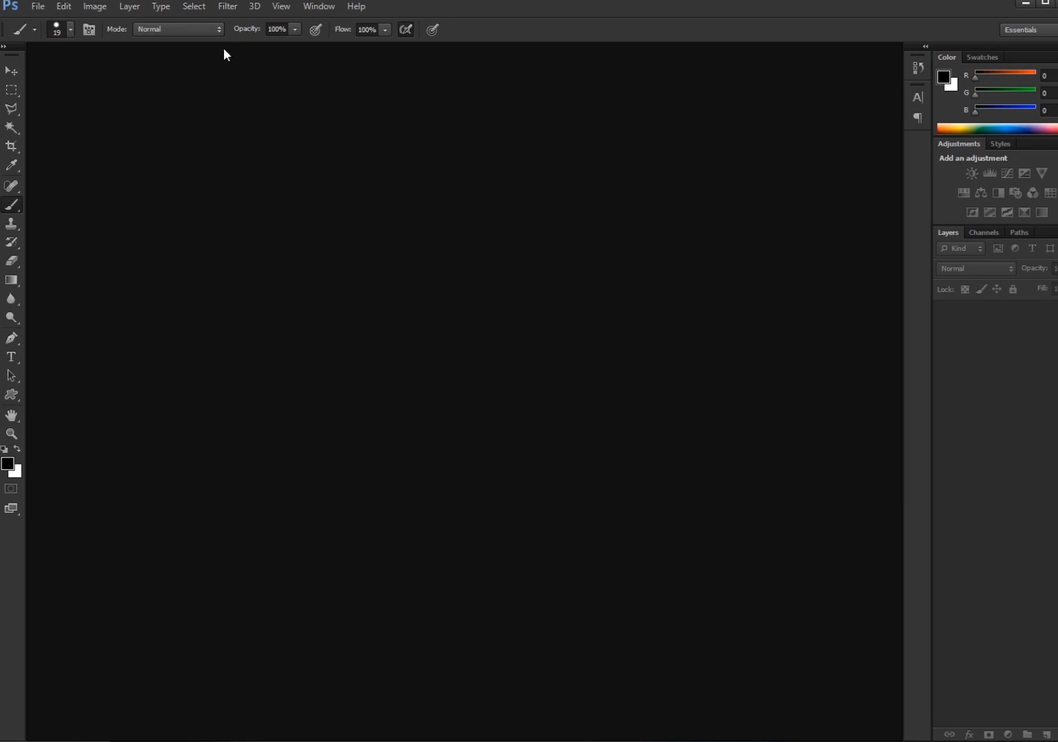
Start a new document with the Custom preset and set its width and height to 3000 pixels each
click(32, 8)
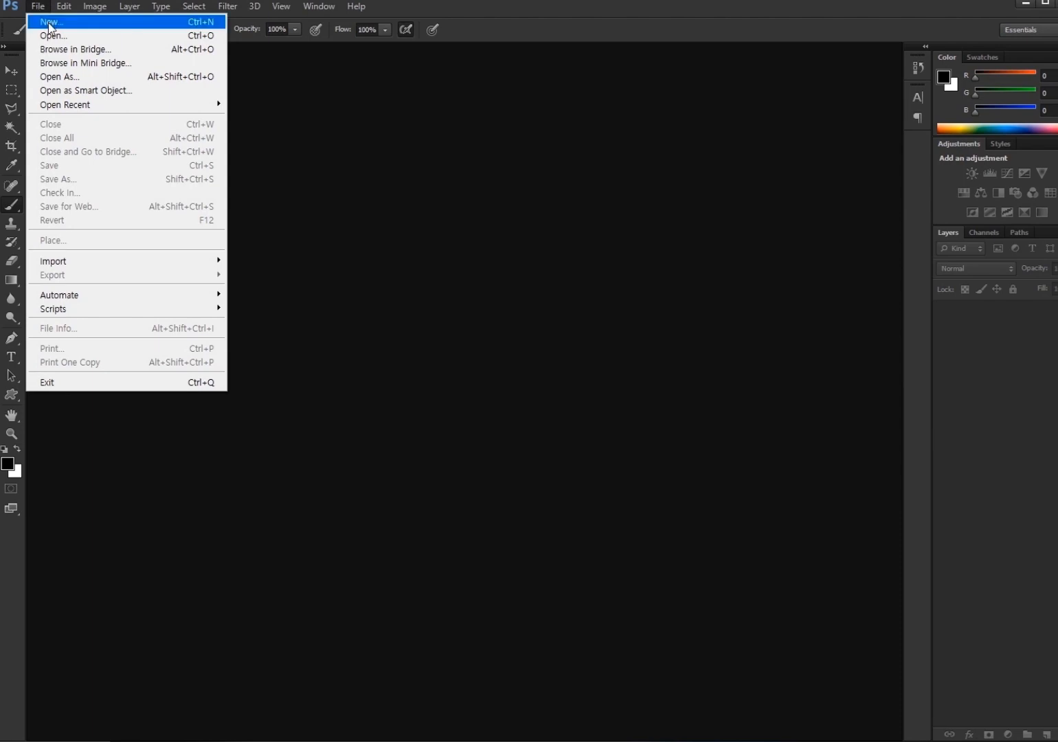
click(50, 28)
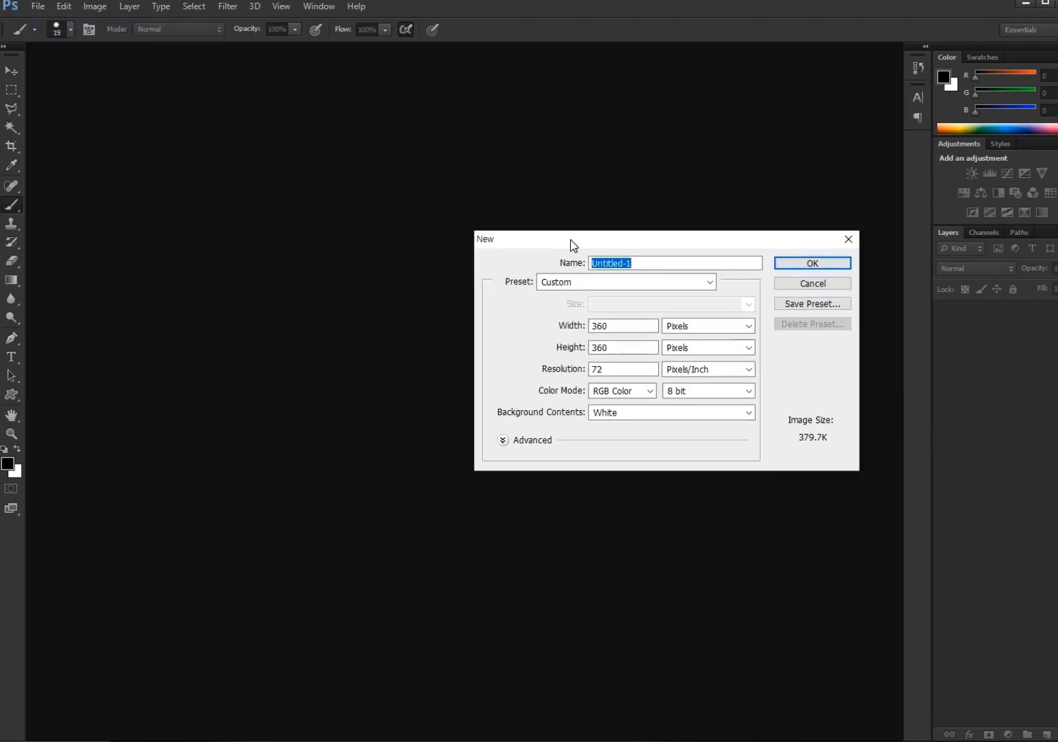
drag(572, 244, 422, 104)
click(466, 149)
click(467, 149)
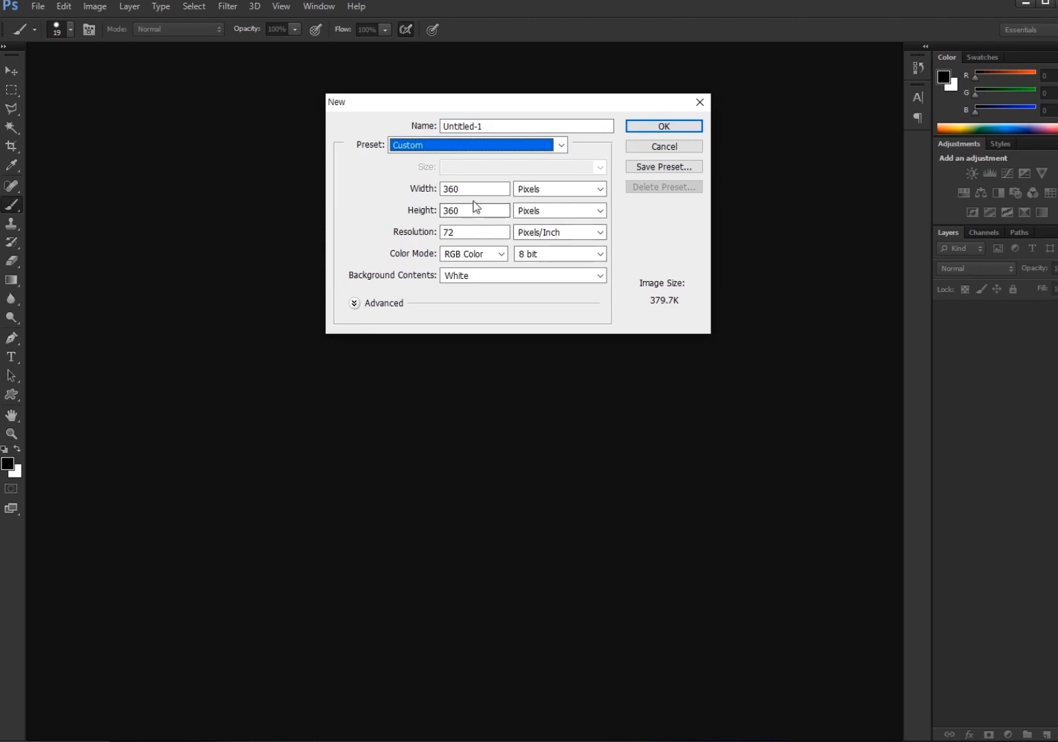
key(Tab)
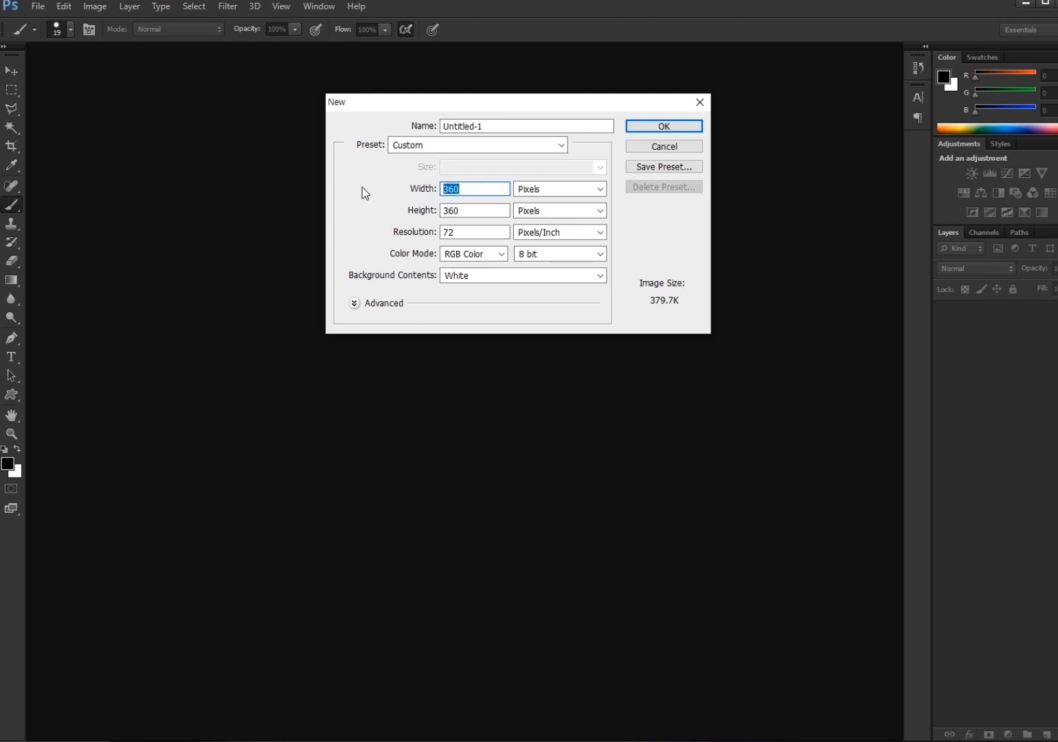
text(3000)
click(573, 191)
click(573, 192)
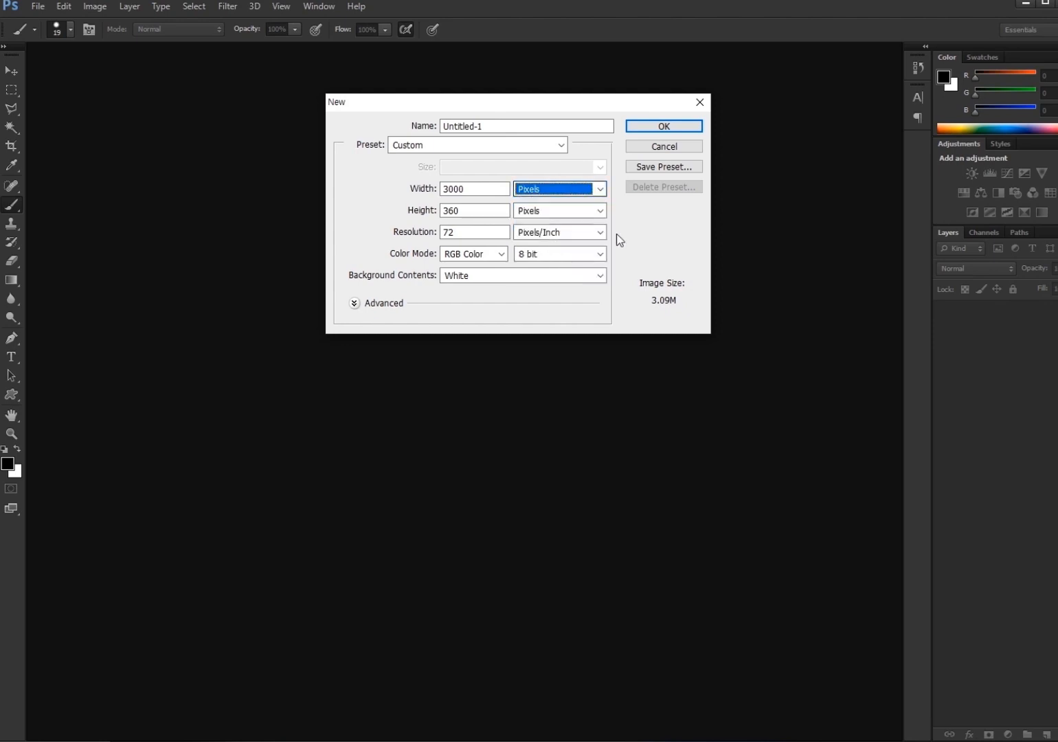
key(shift+Tab)
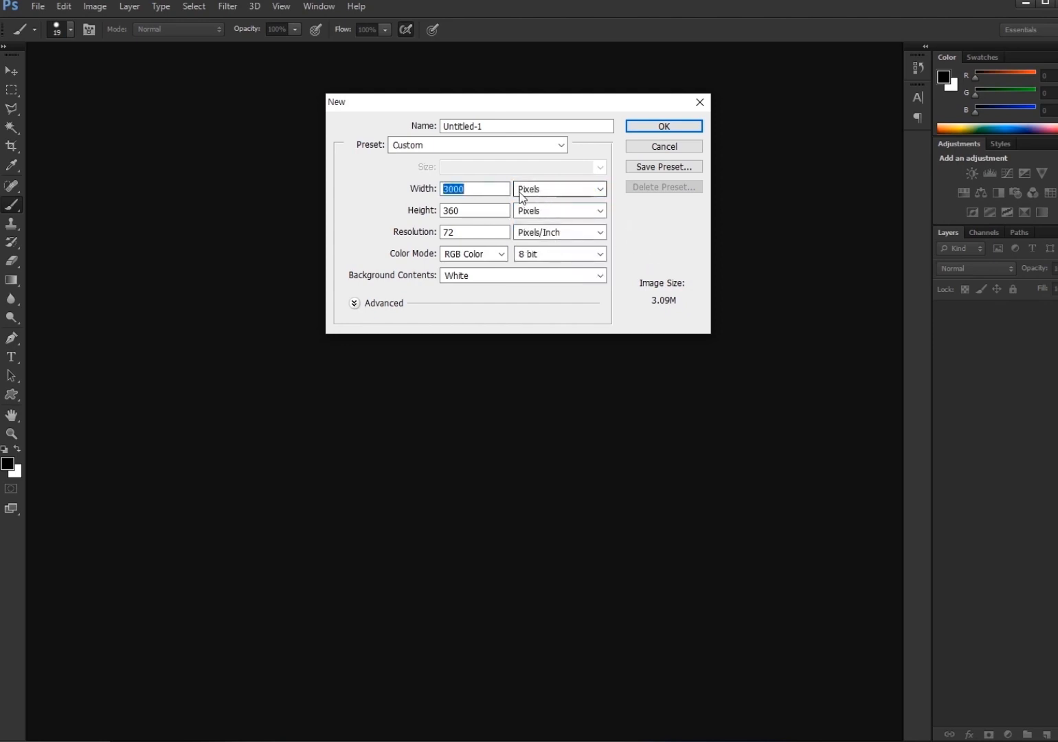
key(Tab)
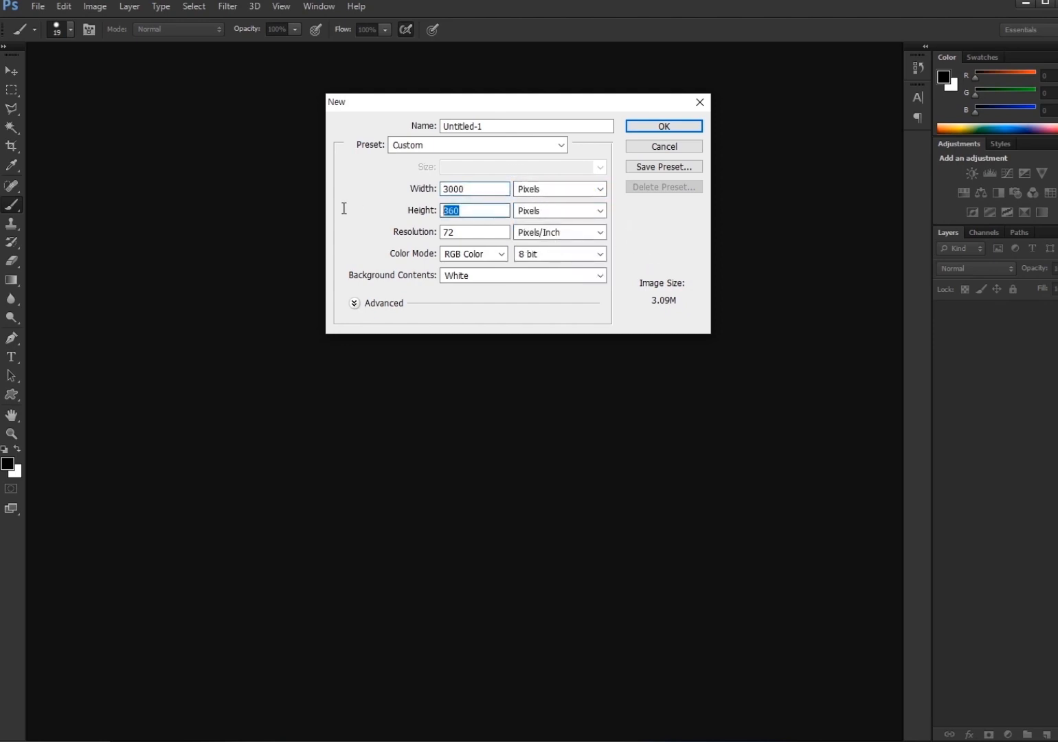
text(3000)
key(Tab)
key(Tab)
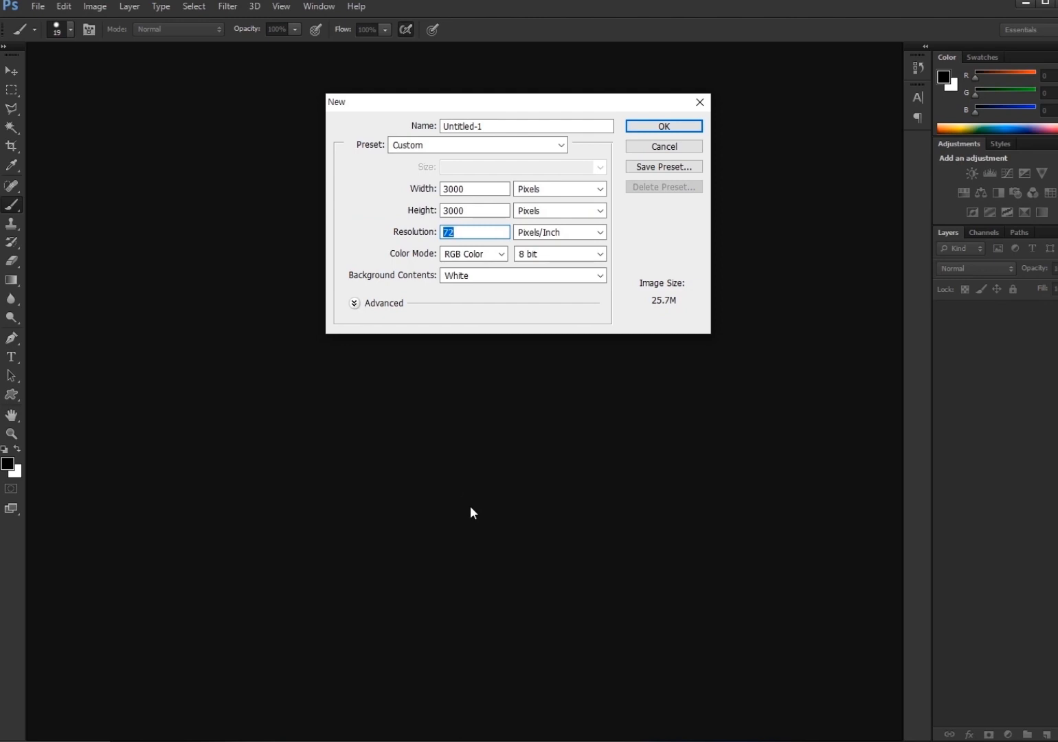
Set the resolution to 300 pixels/inch, keep RGB Color mode, and create the document
text(300)
click(502, 254)
click(502, 256)
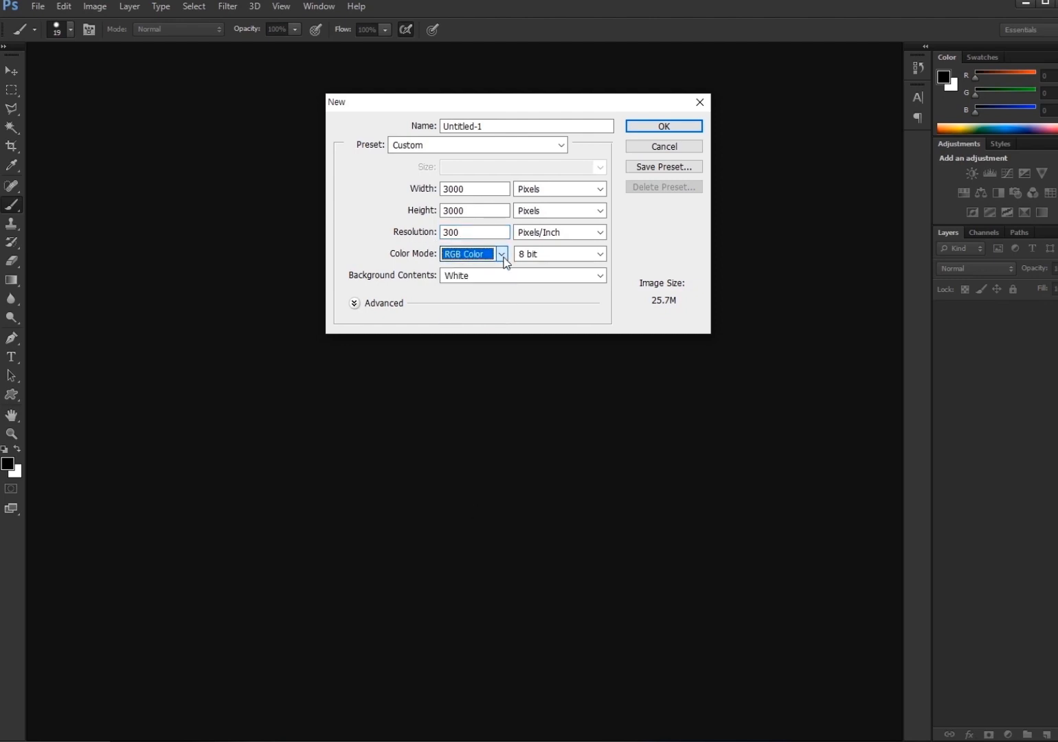
click(502, 256)
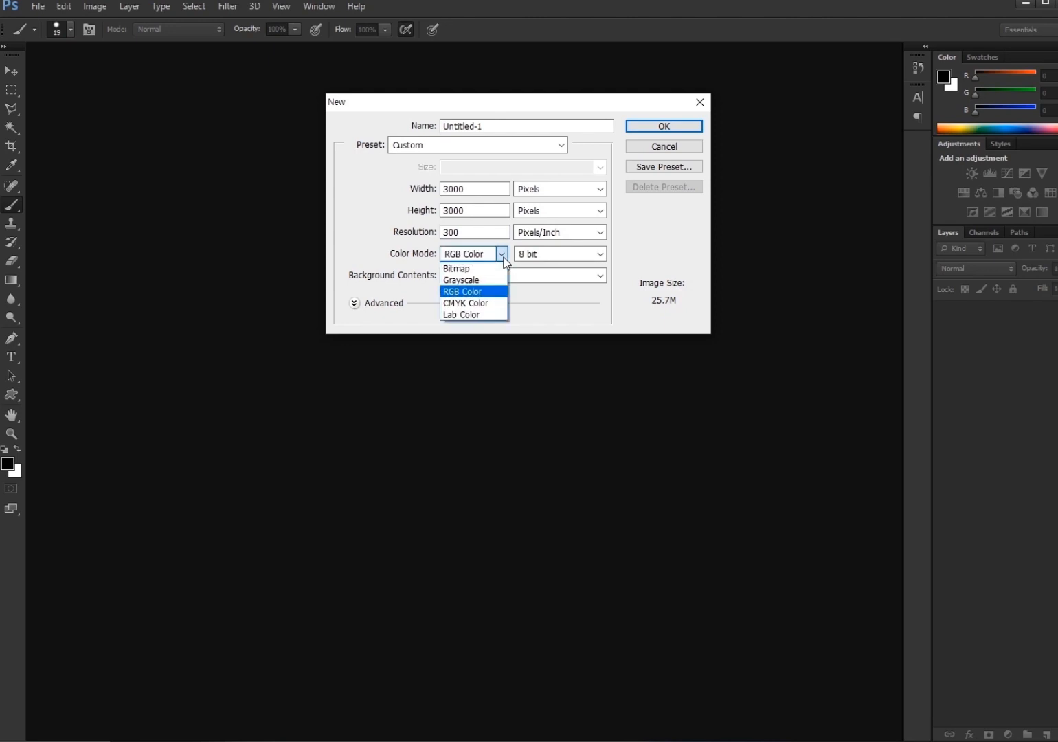
click(503, 255)
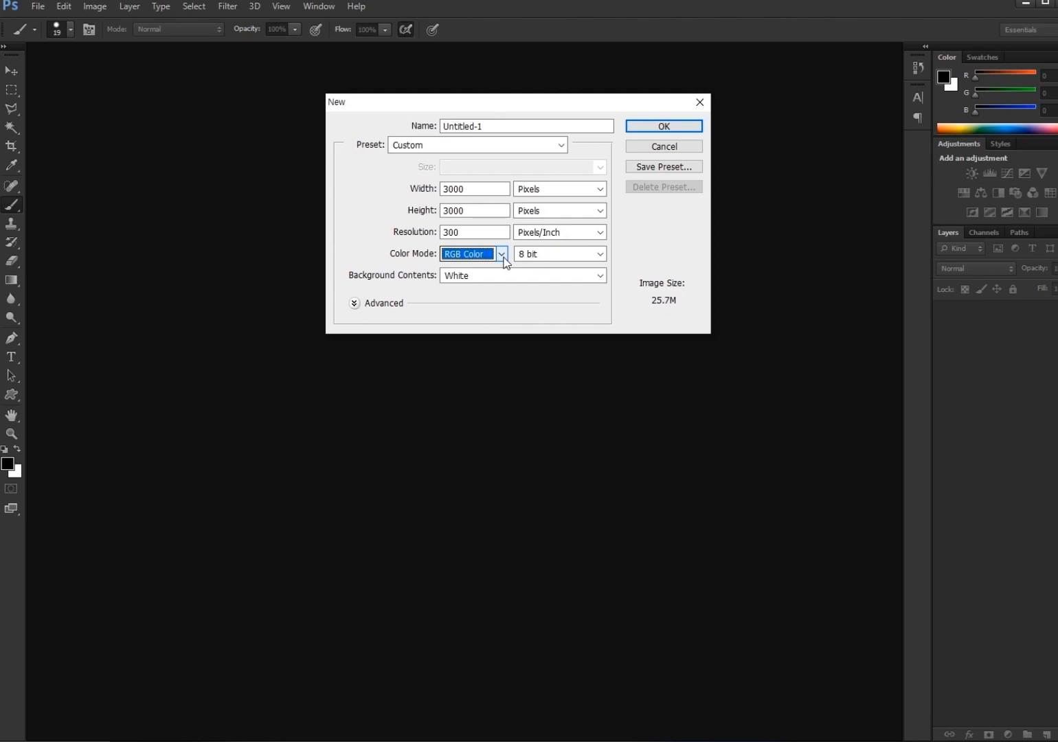
key(shift+Tab)
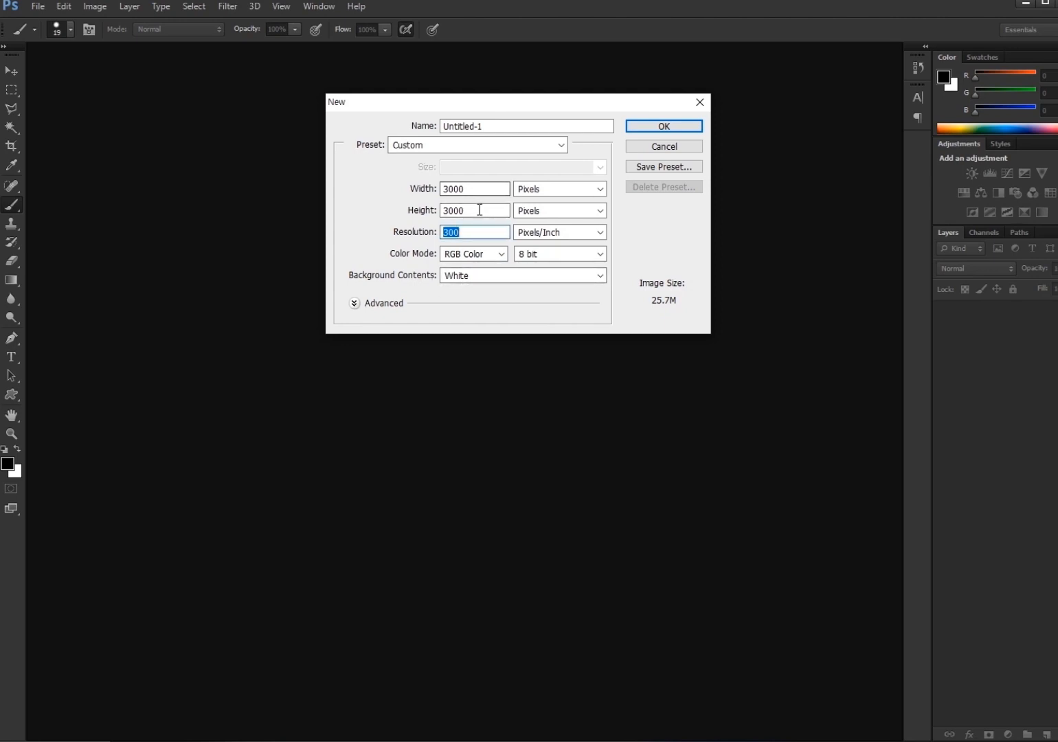
click(650, 128)
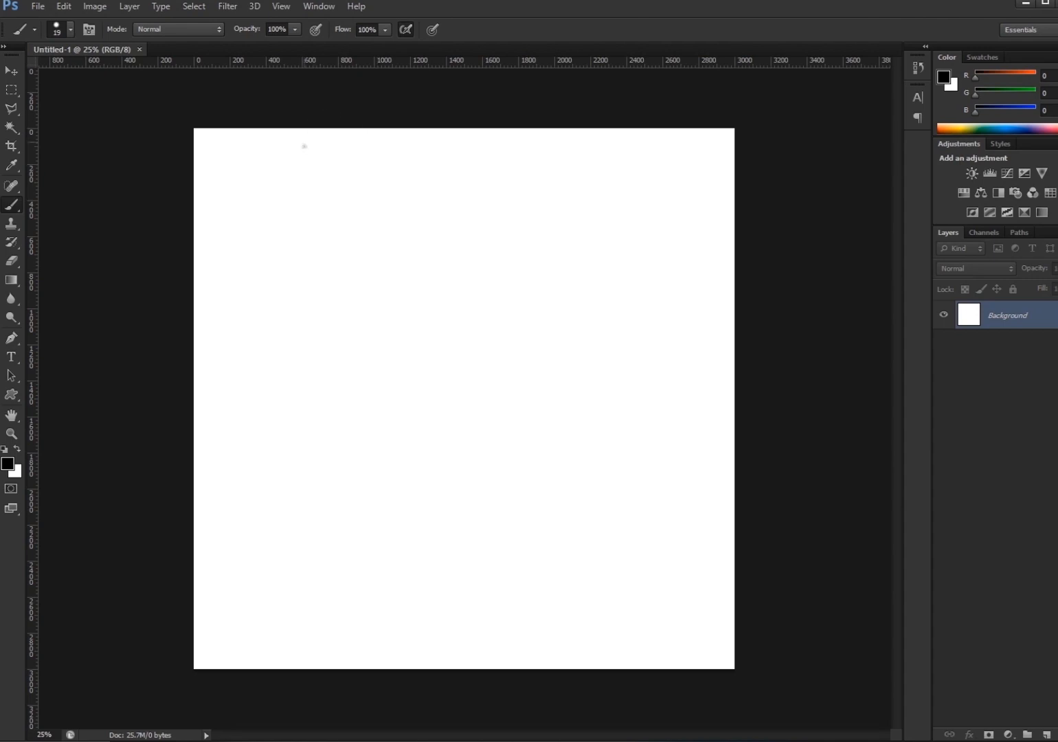
Handwrite 3000, 3000 and 300 near the canvas's upper-left corner and draw a circle around them with the 19 px brush
mouse_move(299, 181)
mouse_down()
mouse_move(316, 199)
mouse_move(338, 172)
mouse_up()
drag(348, 162, 349, 164)
mouse_move(320, 216)
mouse_down()
mouse_move(327, 228)
mouse_move(338, 214)
mouse_up()
drag(349, 206, 349, 206)
drag(361, 198, 361, 201)
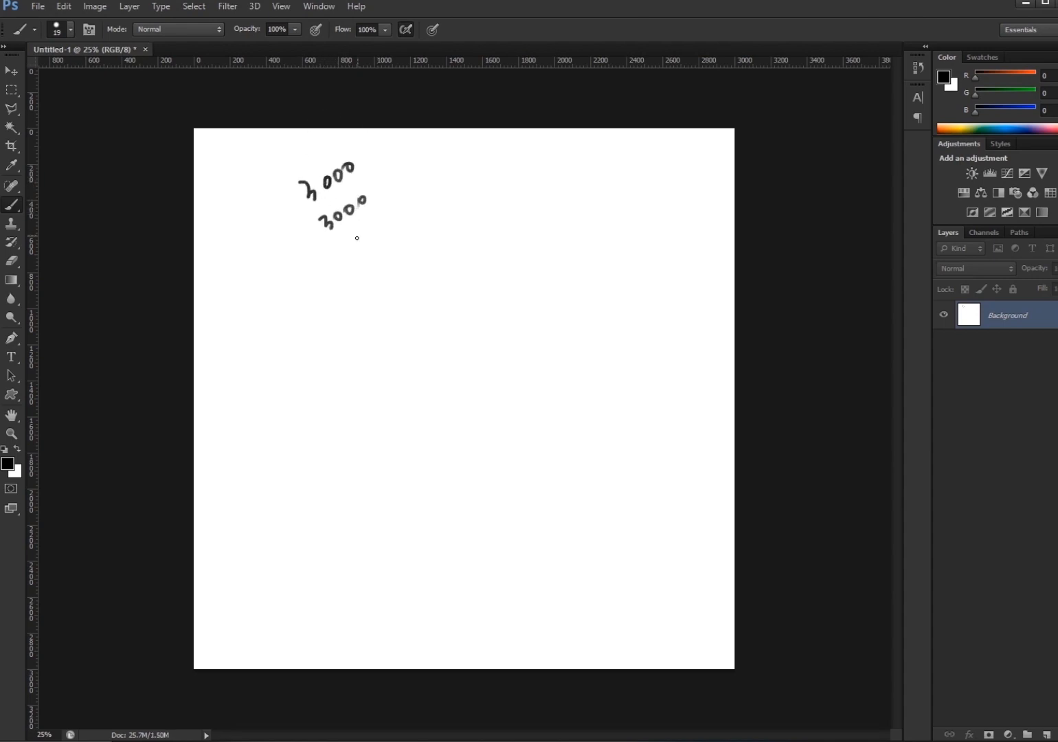
mouse_move(332, 246)
mouse_down()
mouse_move(344, 256)
mouse_move(337, 263)
mouse_up()
mouse_move(349, 243)
mouse_down()
mouse_move(362, 239)
mouse_move(364, 276)
mouse_move(384, 256)
mouse_up()
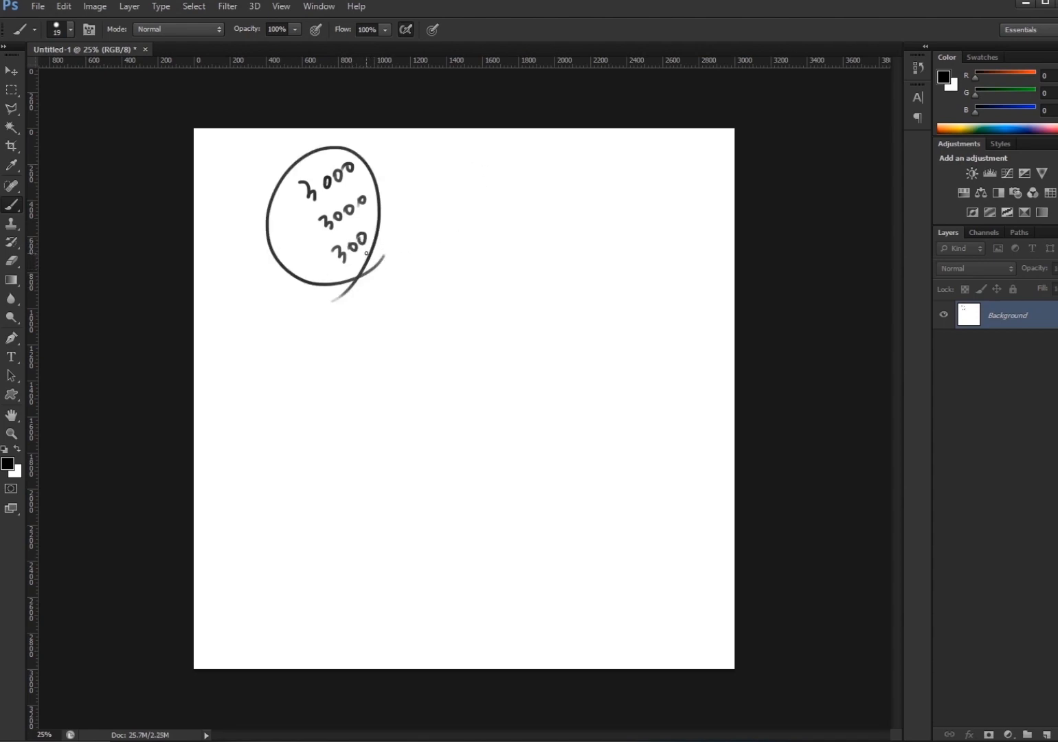
Enlarge the eraser to 300 px, erase the handwritten numbers and their circle, and return to the Brush tool
key(e)
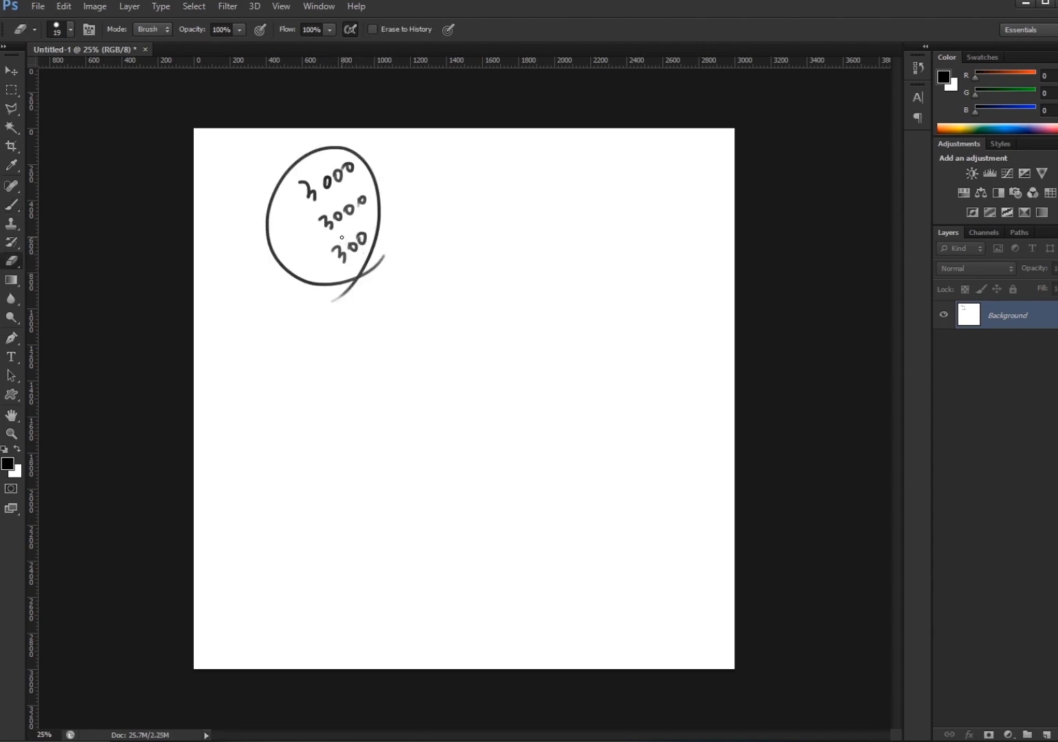
key(bracketright)
key(bracketright)
key(bracketright)
key(bracketright)
key(bracketright)
key(bracketright)
key(bracketright)
key(bracketright)
key(bracketright)
key(bracketright)
key(bracketright)
key(bracketright)
key(bracketright)
key(bracketright)
mouse_move(378, 186)
mouse_down()
mouse_move(263, 179)
mouse_move(284, 206)
mouse_move(257, 258)
mouse_move(261, 306)
mouse_move(369, 275)
mouse_up()
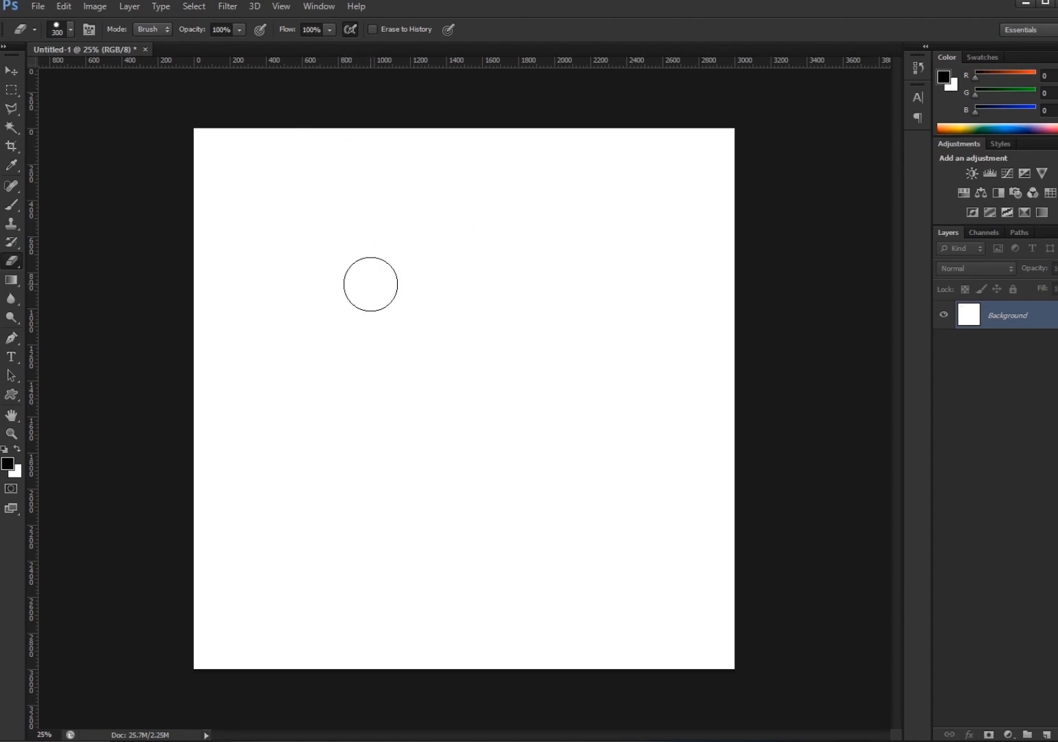
key(b)
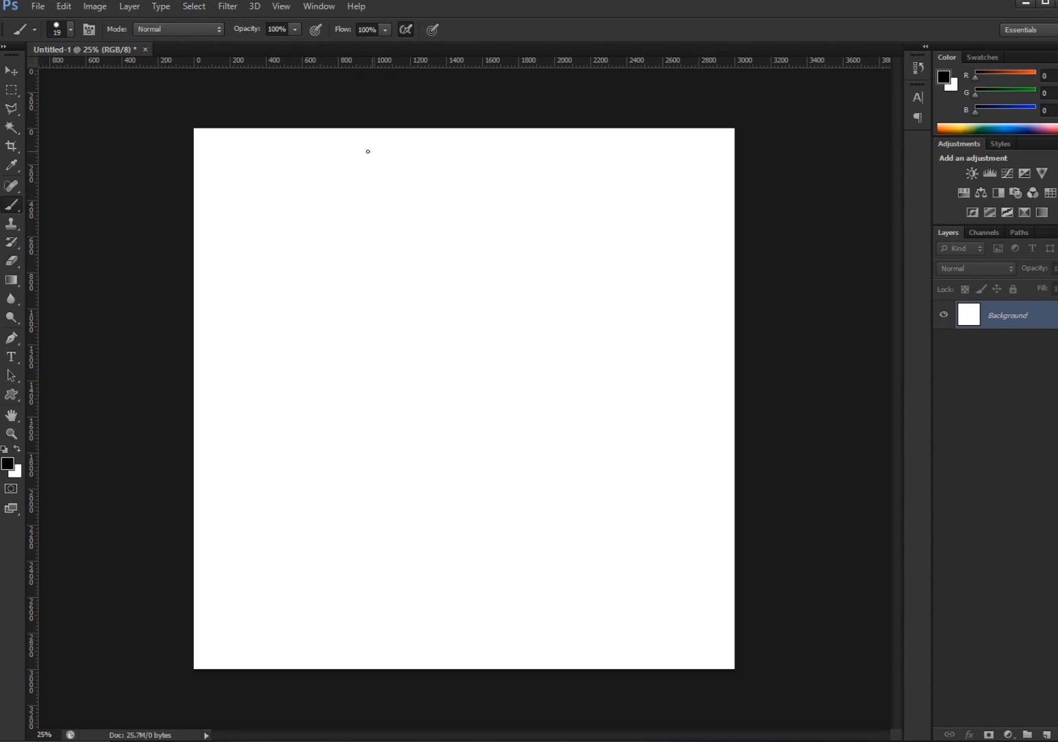
Add a new layer, handwrite the zoom note ending in "+, -" near the canvas's upper-left corner, and shift its lettering slightly lower
click(1048, 735)
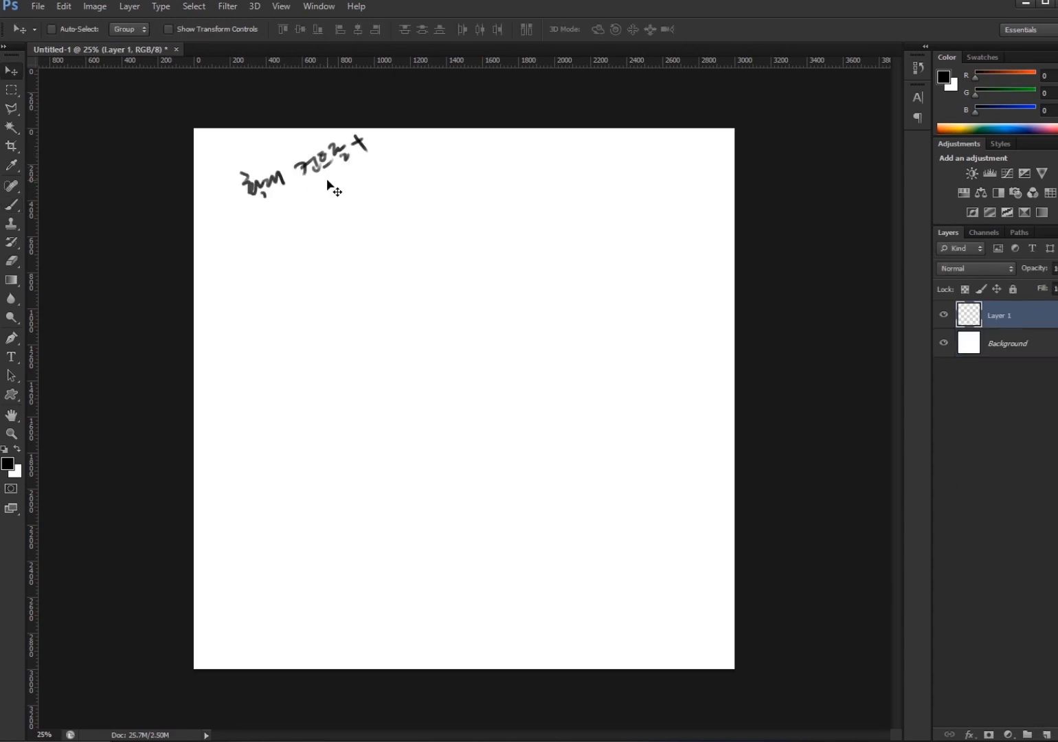
drag(324, 166, 309, 191)
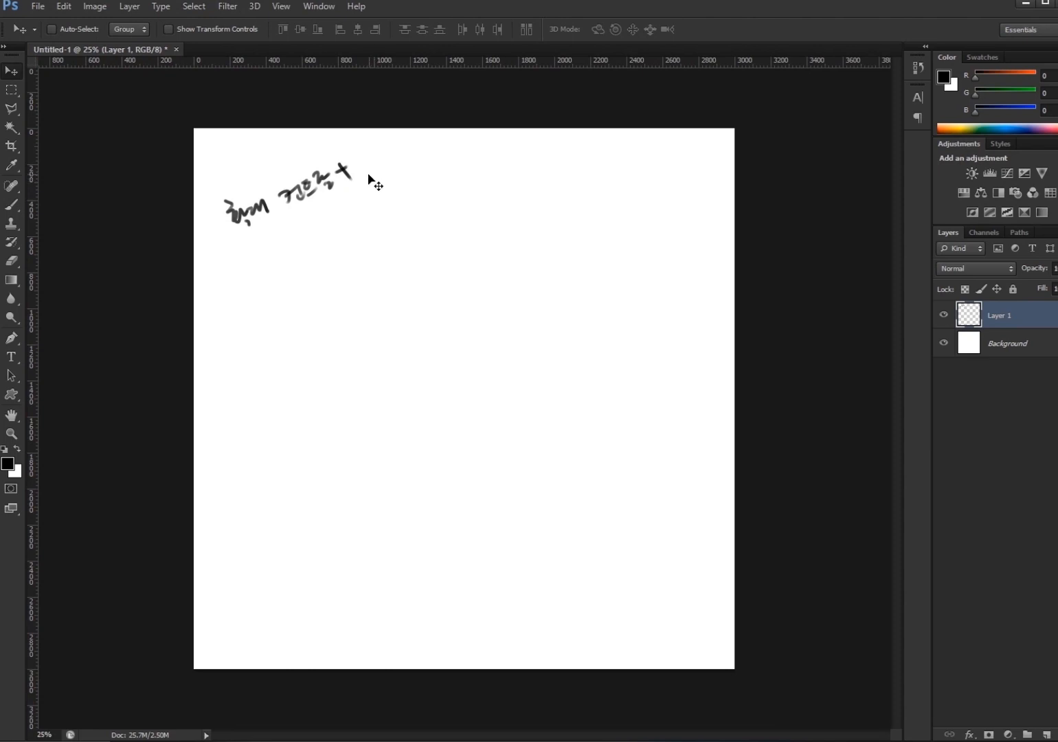
key(b)
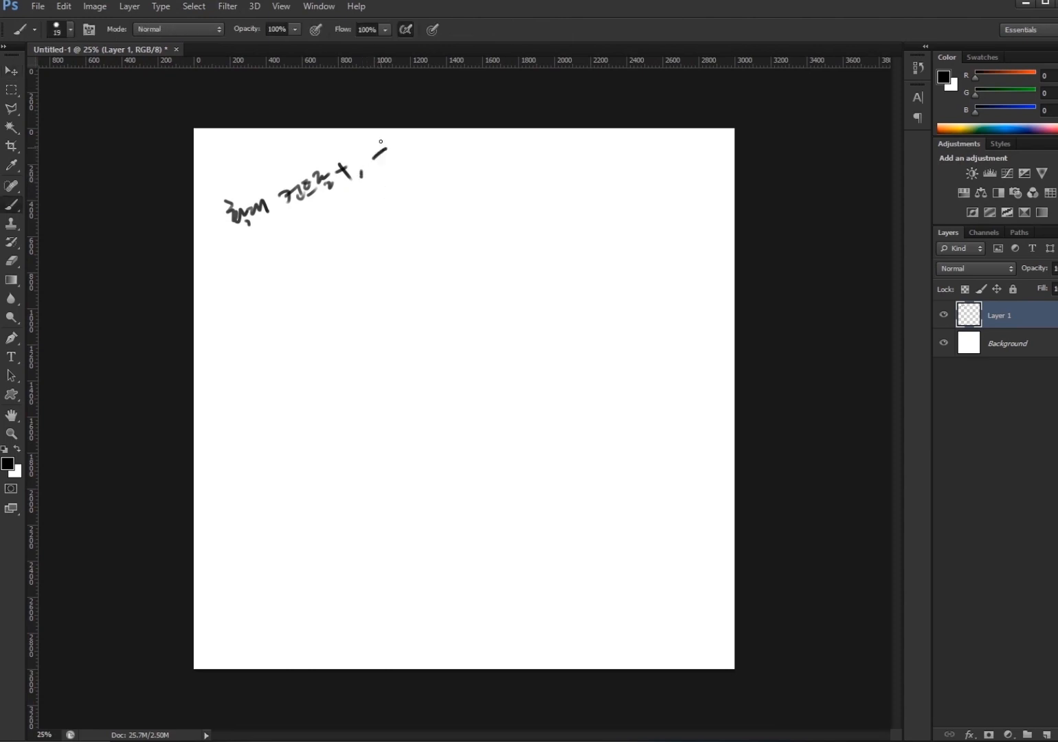
Sketch a small parallelogram near the middle of the canvas with the 19 px brush
scroll(381, 127, up, 3)
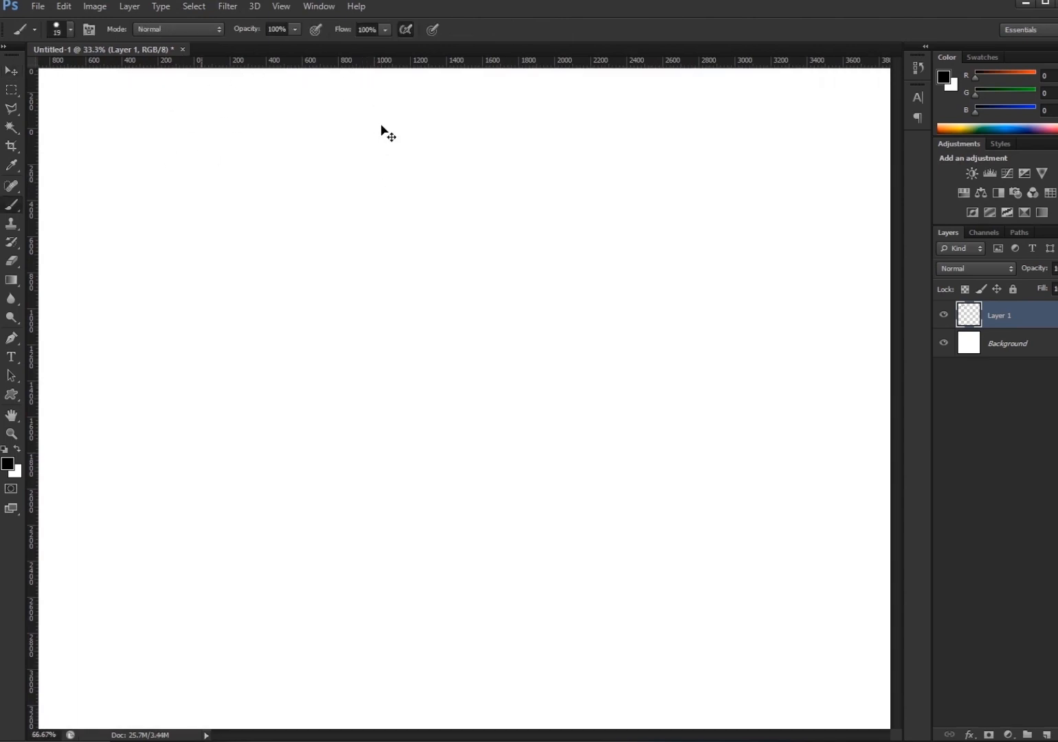
scroll(381, 128, down, 2)
scroll(381, 128, down, 1)
scroll(381, 127, up, 2)
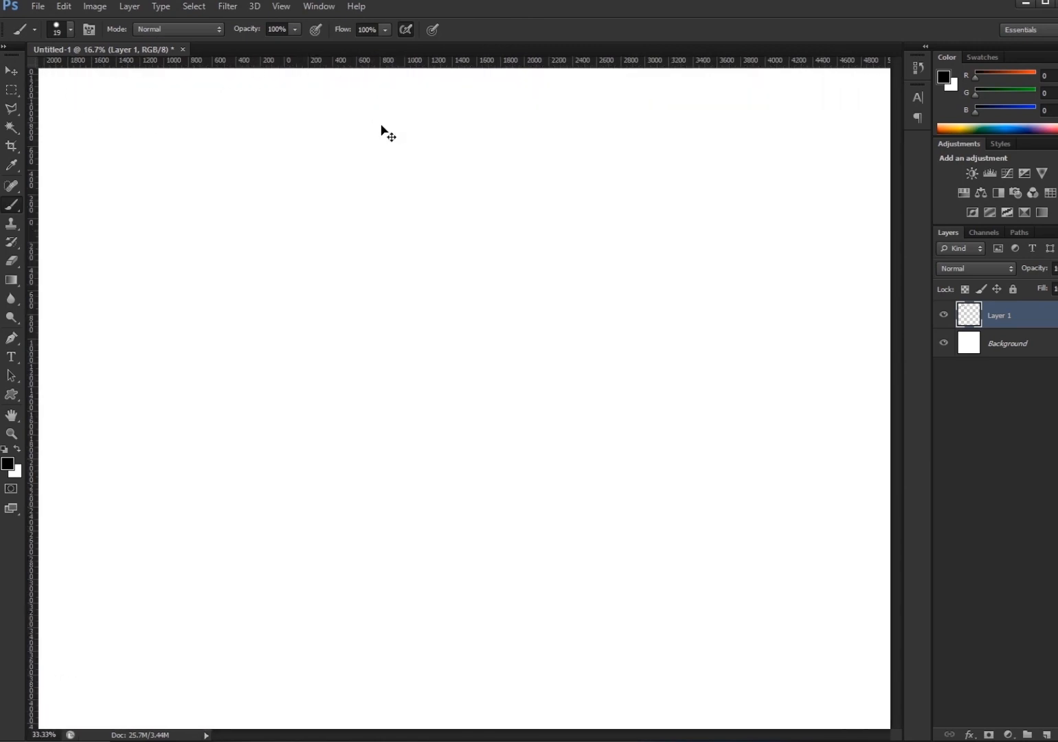
scroll(381, 127, down, 3)
scroll(382, 127, down, 2)
scroll(381, 127, up, 2)
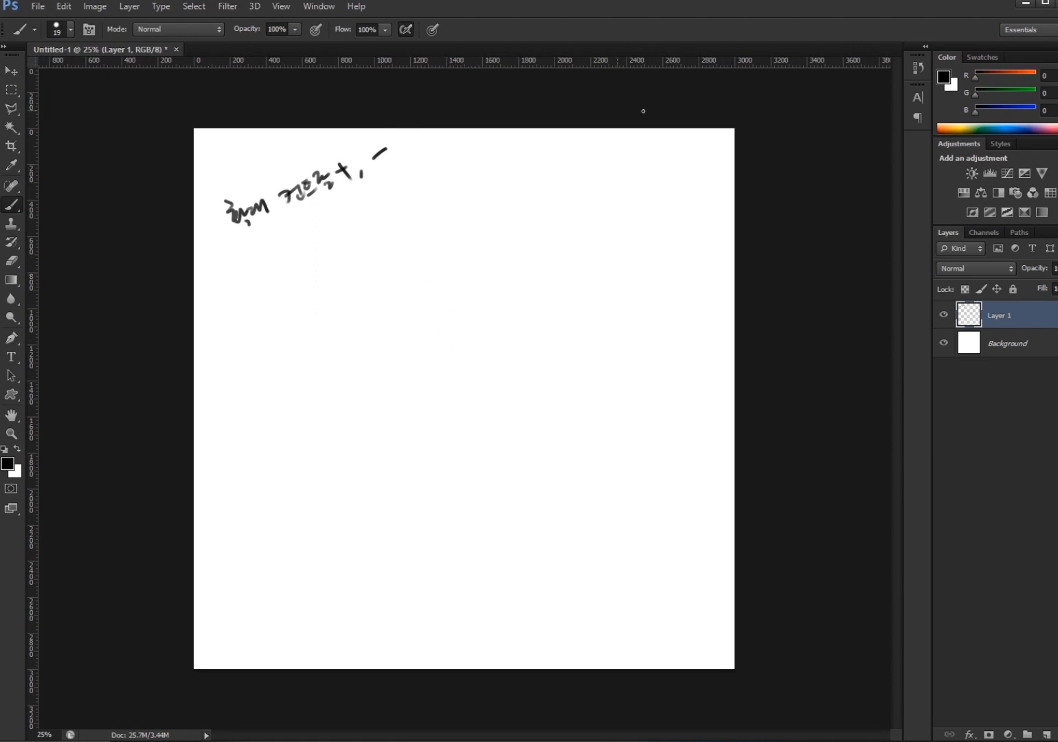
mouse_move(427, 326)
mouse_down()
mouse_move(402, 391)
mouse_move(498, 310)
mouse_up()
drag(501, 313, 479, 386)
drag(397, 392, 482, 382)
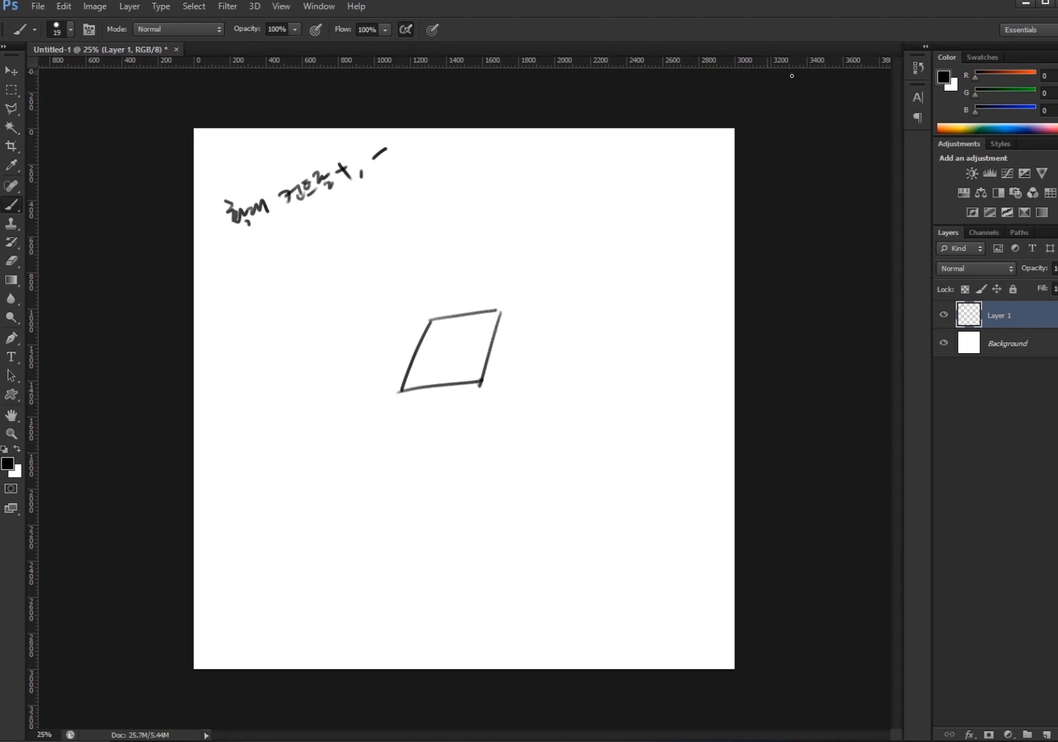
Undock the document into a floating window and draw a larger parallelogram around the small one
drag(129, 49, 161, 94)
drag(454, 90, 640, 96)
drag(438, 265, 354, 457)
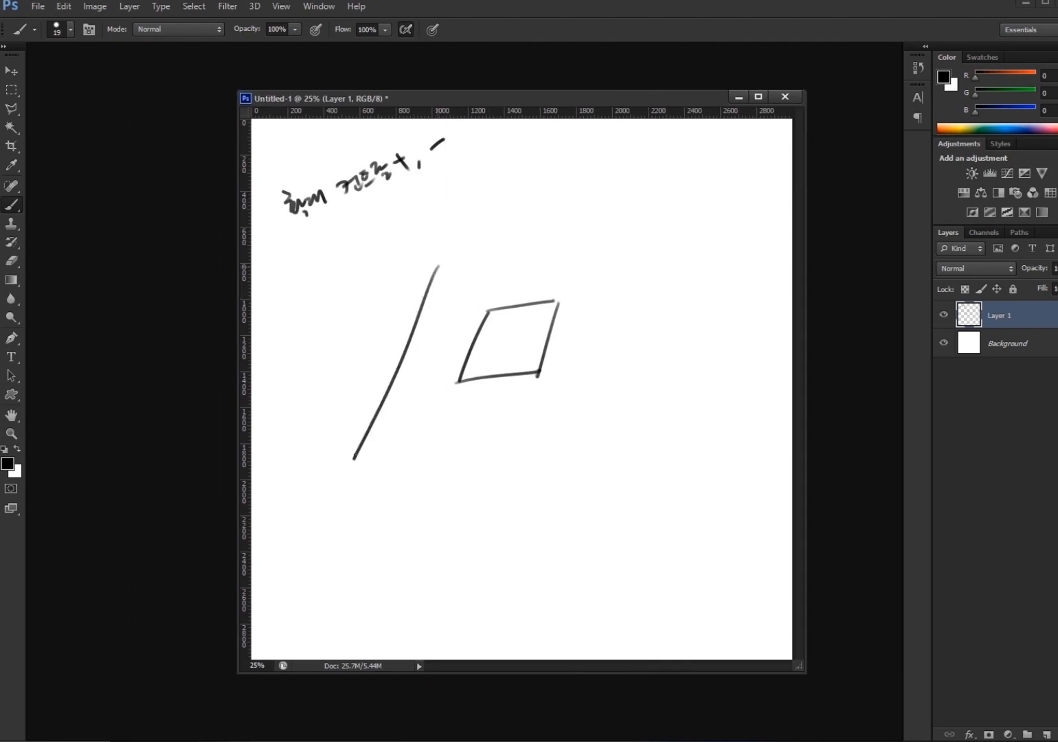
mouse_move(440, 271)
mouse_down()
mouse_move(694, 233)
mouse_move(618, 428)
mouse_up()
drag(357, 468, 631, 424)
drag(692, 232, 621, 430)
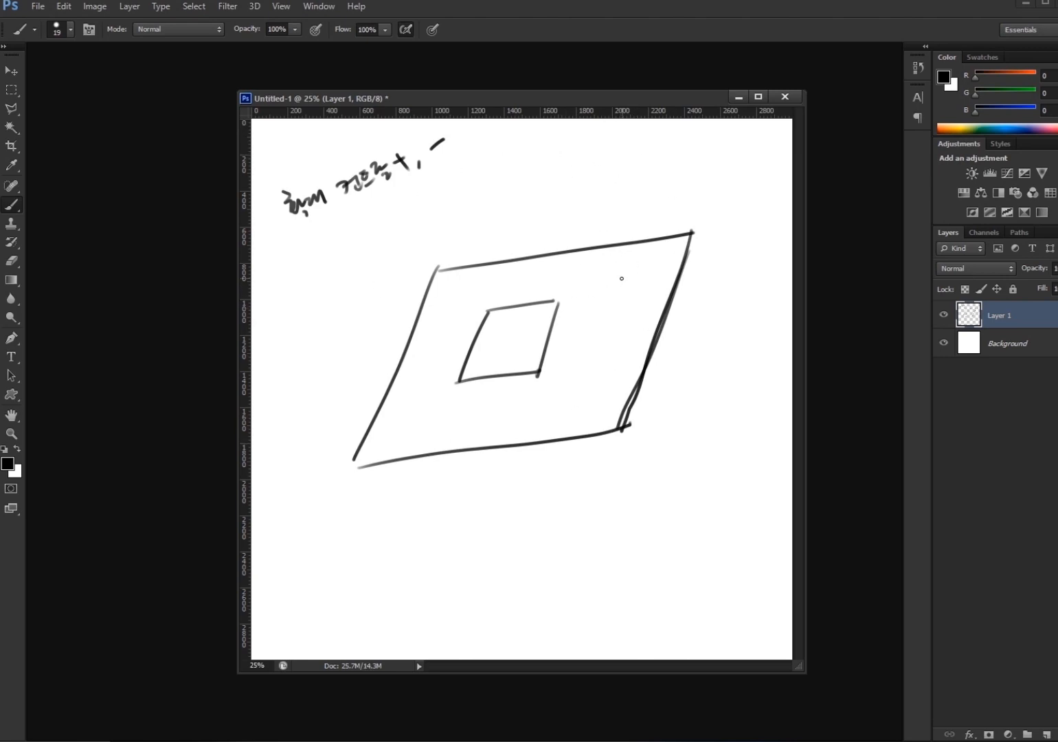
Draw four arrows pointing inward from the large parallelogram's corners toward the small one
drag(622, 279, 571, 307)
drag(442, 279, 473, 297)
drag(466, 284, 475, 299)
mouse_move(395, 439)
mouse_down()
mouse_move(434, 406)
mouse_move(439, 418)
mouse_up()
mouse_move(596, 421)
mouse_down()
mouse_move(549, 388)
mouse_move(579, 391)
mouse_up()
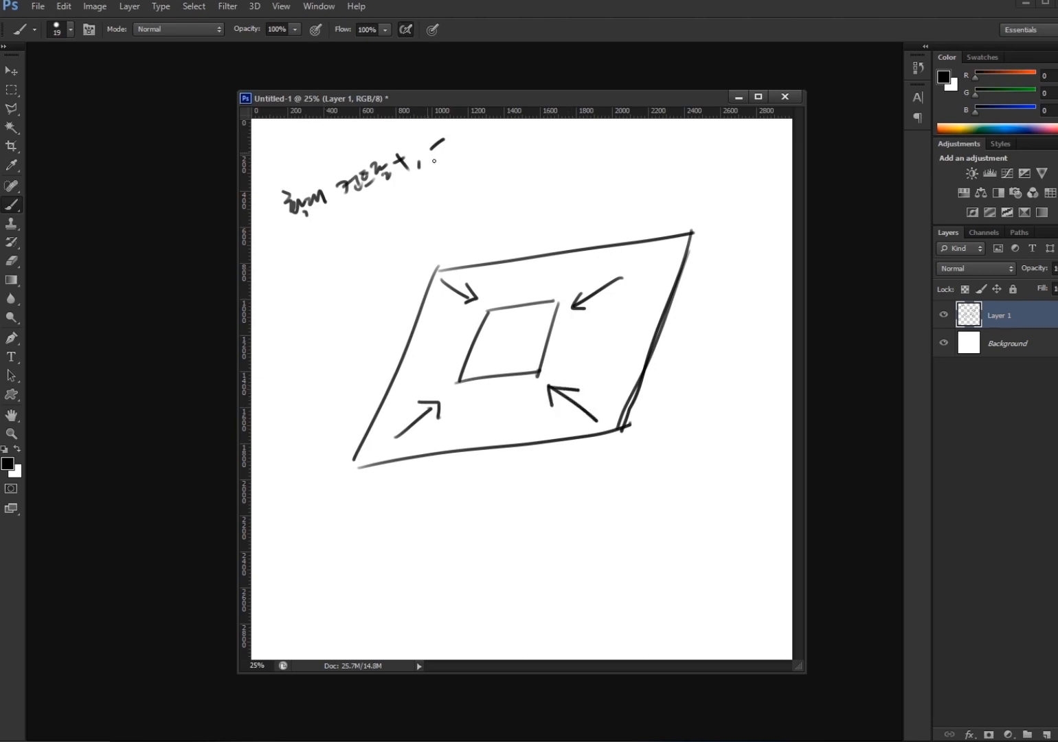
Handwrite 25% above the small parallelogram and scribble over the arrow in the large one's upper-left corner
drag(517, 272, 529, 285)
mouse_move(533, 265)
mouse_down()
mouse_move(542, 268)
mouse_move(527, 285)
mouse_up()
drag(549, 277, 558, 270)
drag(439, 304, 473, 288)
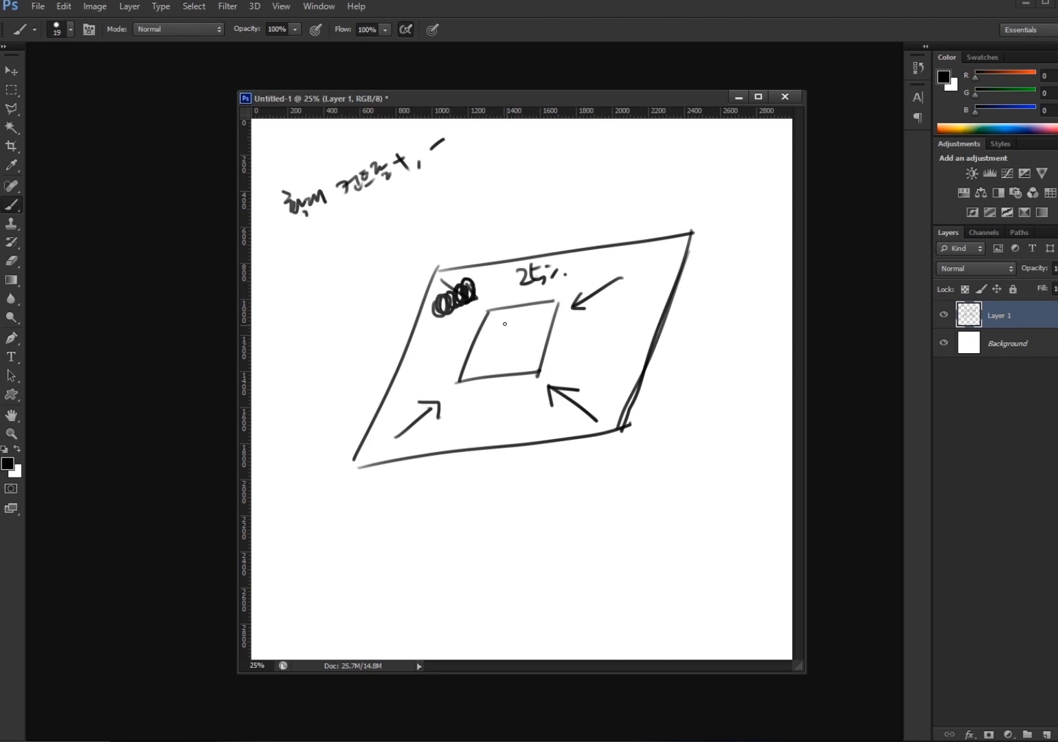
Draw a looping squiggle with the brush just beneath the handwritten zoom note
key(l)
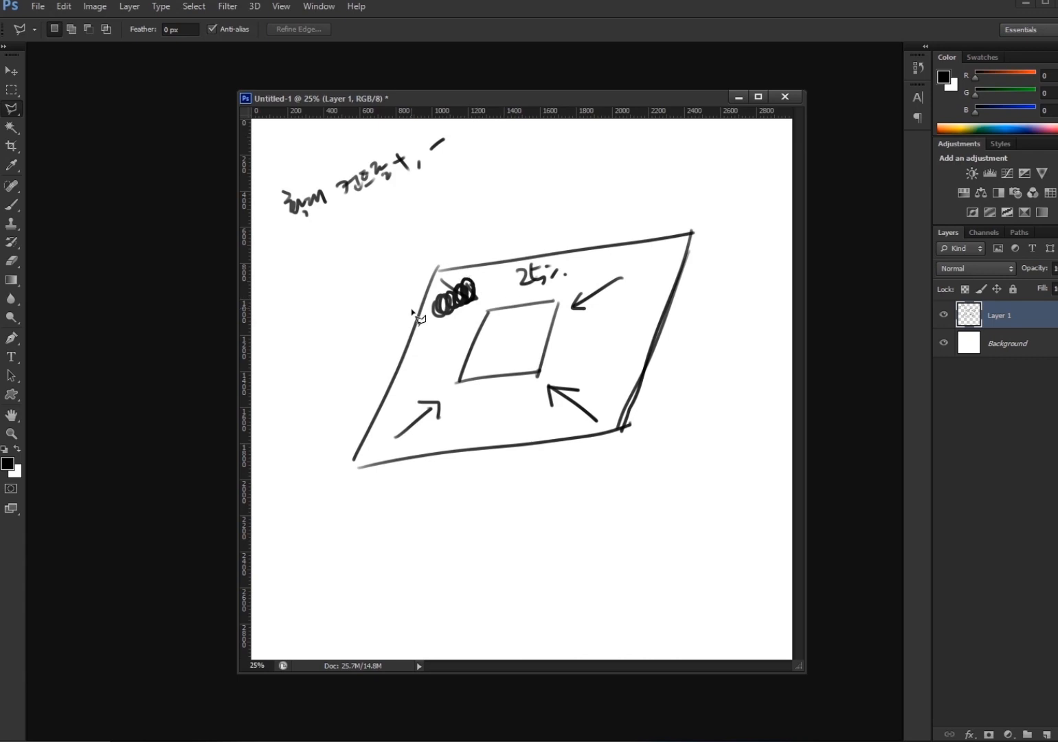
key(b)
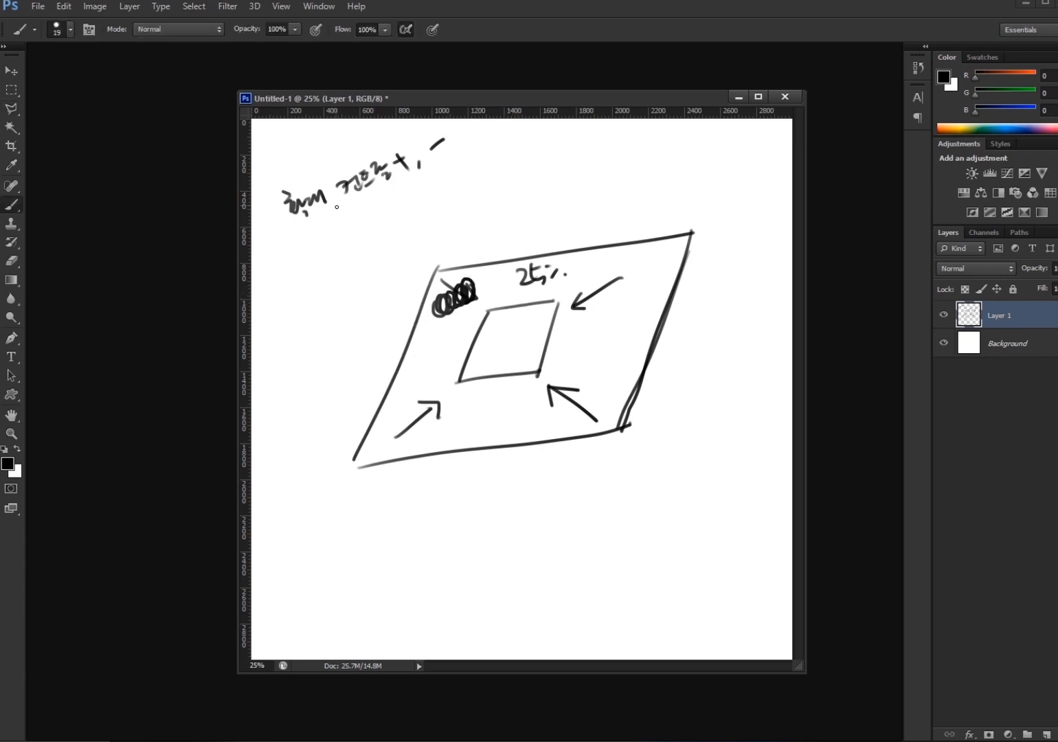
mouse_move(341, 242)
mouse_down()
mouse_move(396, 232)
mouse_move(450, 198)
mouse_up()
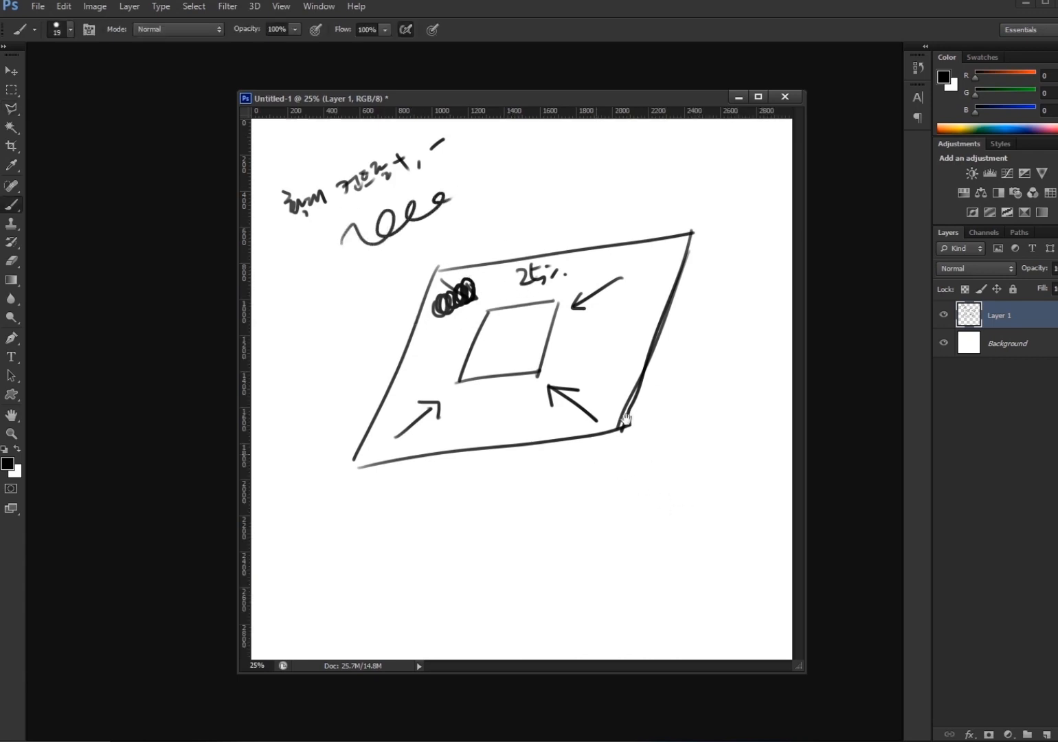
Draw a small double loop near the canvas's lower-right corner and retrace the outline of the inner parallelogram
key(ctrl+plus)
key(ctrl+plus)
drag(696, 468, 496, 217)
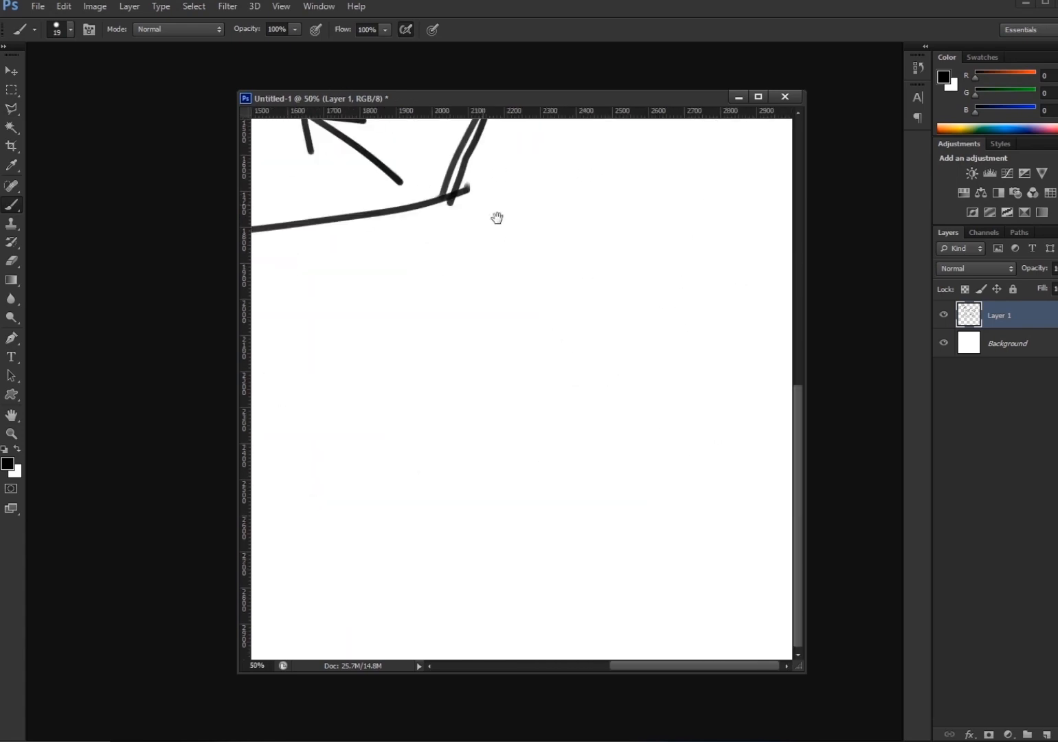
drag(685, 446, 703, 454)
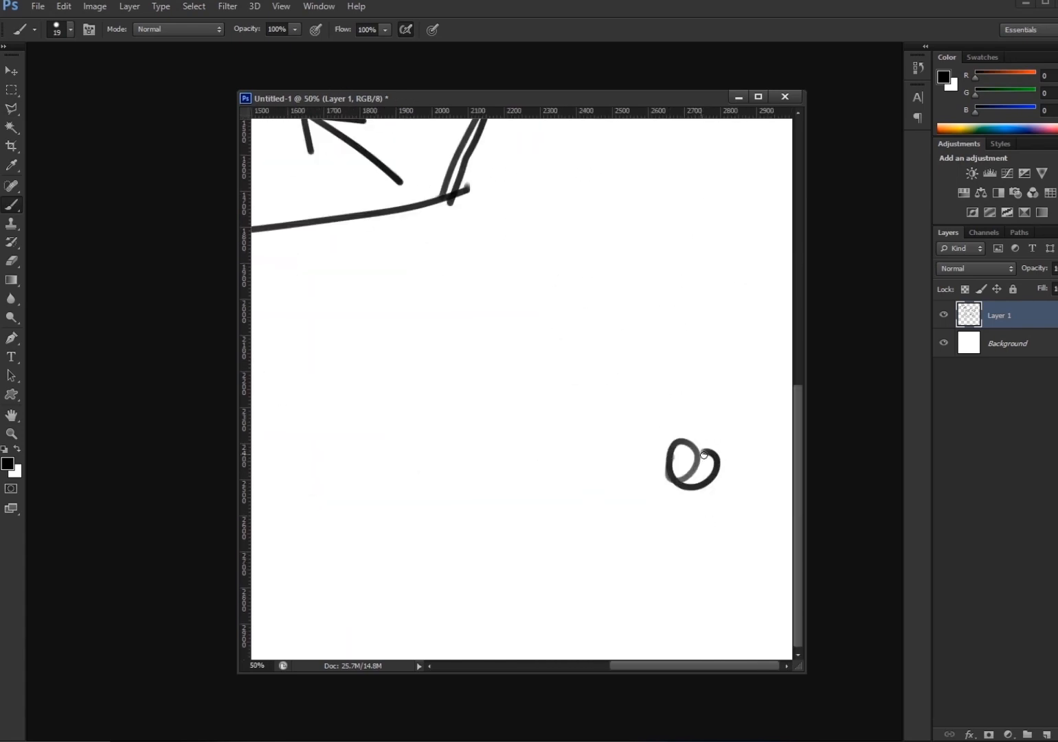
drag(522, 300, 676, 502)
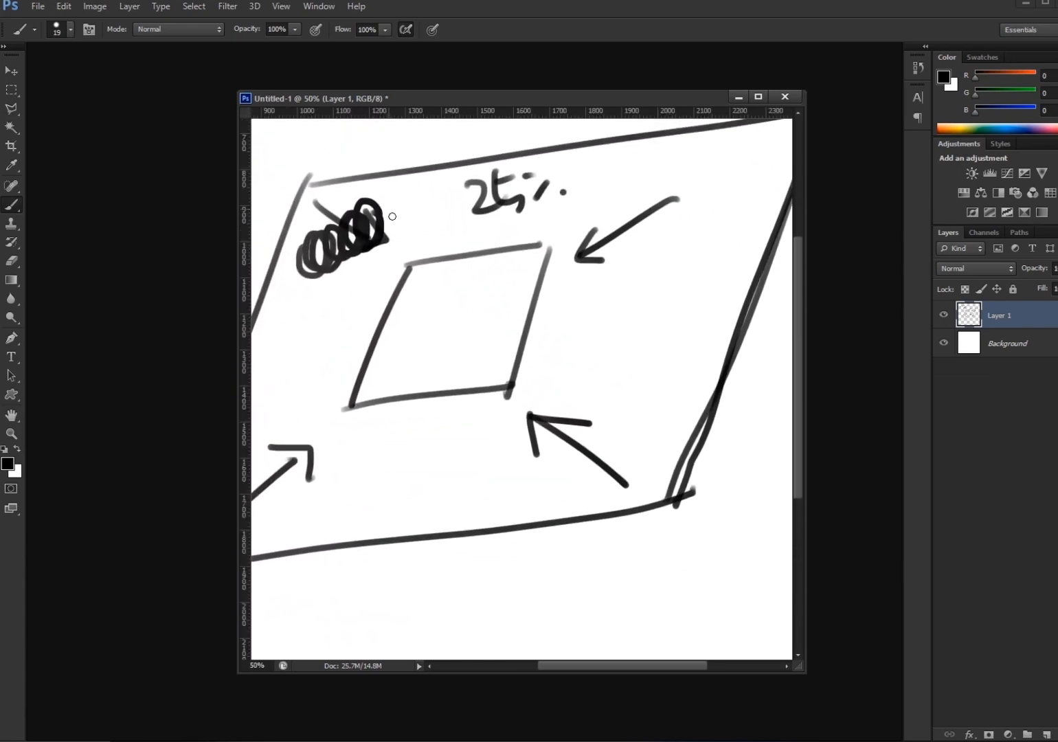
mouse_move(414, 268)
mouse_down()
mouse_move(364, 400)
mouse_move(507, 390)
mouse_move(545, 254)
mouse_move(421, 284)
mouse_up()
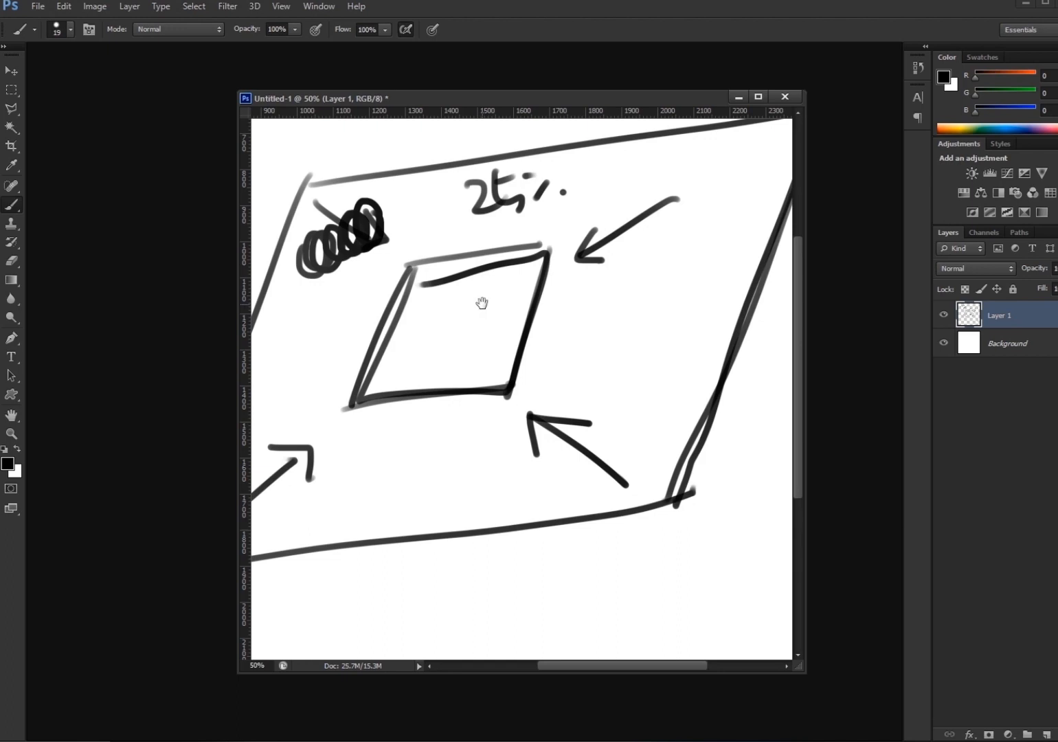
Draw two short parallel diagonal strokes to the left of the double loop
key(ctrl+plus)
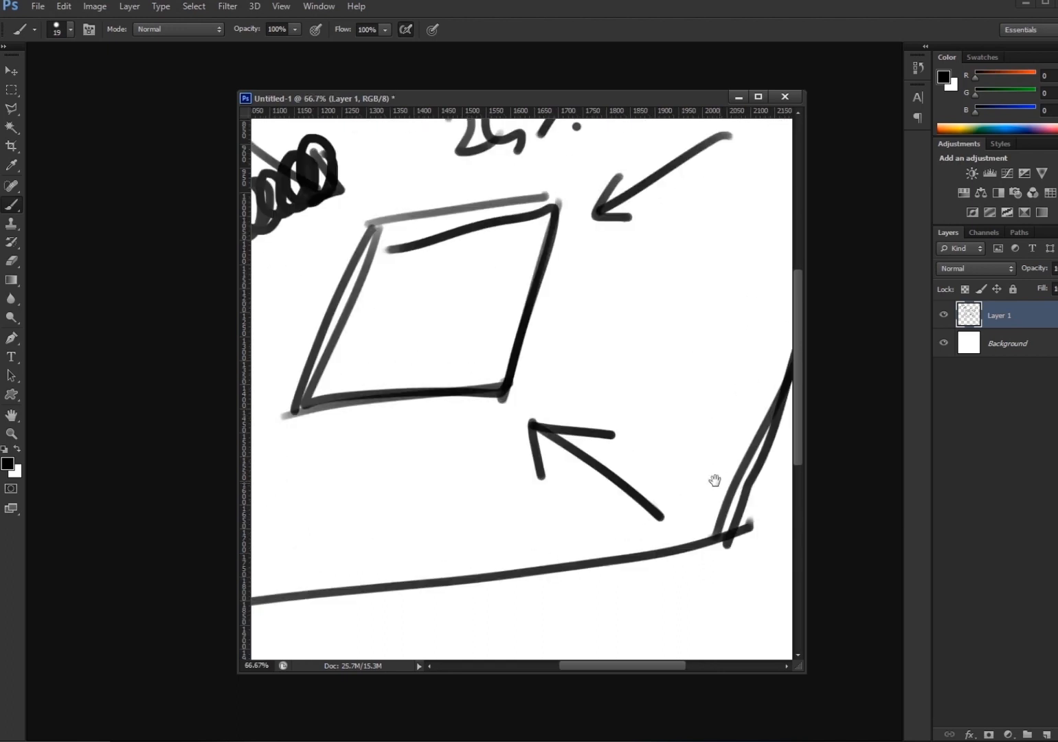
drag(715, 480, 573, 303)
mouse_move(667, 376)
mouse_down()
mouse_move(622, 432)
mouse_move(597, 468)
mouse_up()
drag(667, 411, 606, 499)
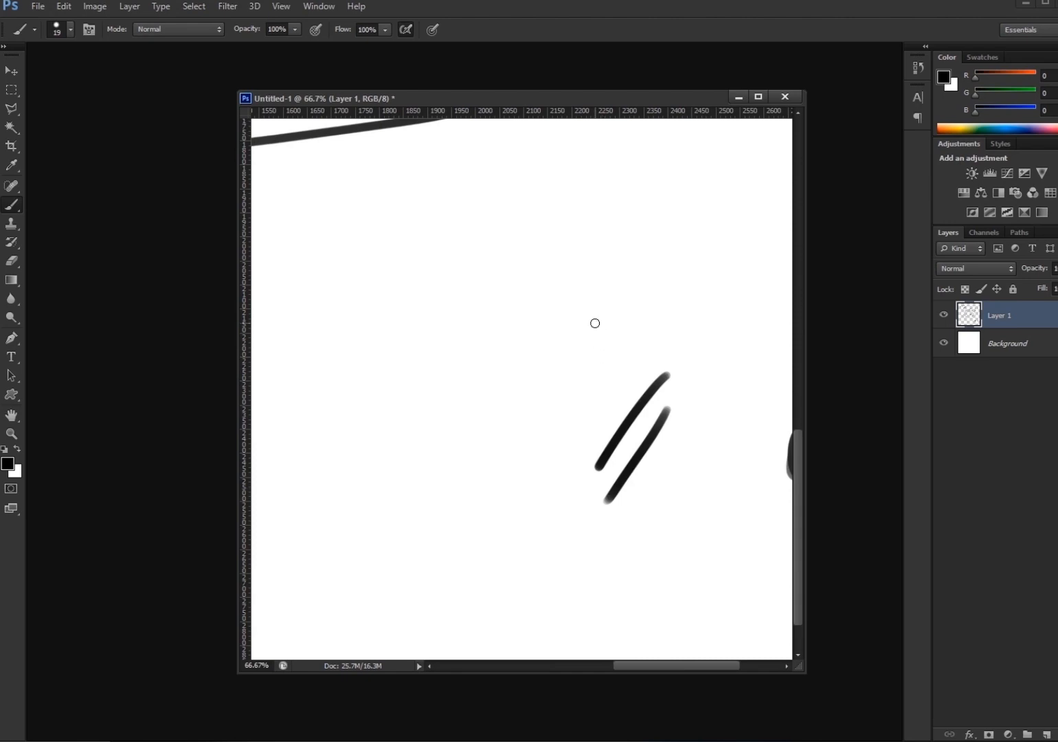
Examine different parts of the enlarged drawing and return to the whole canvas at 25% zoom
drag(692, 282, 368, 490)
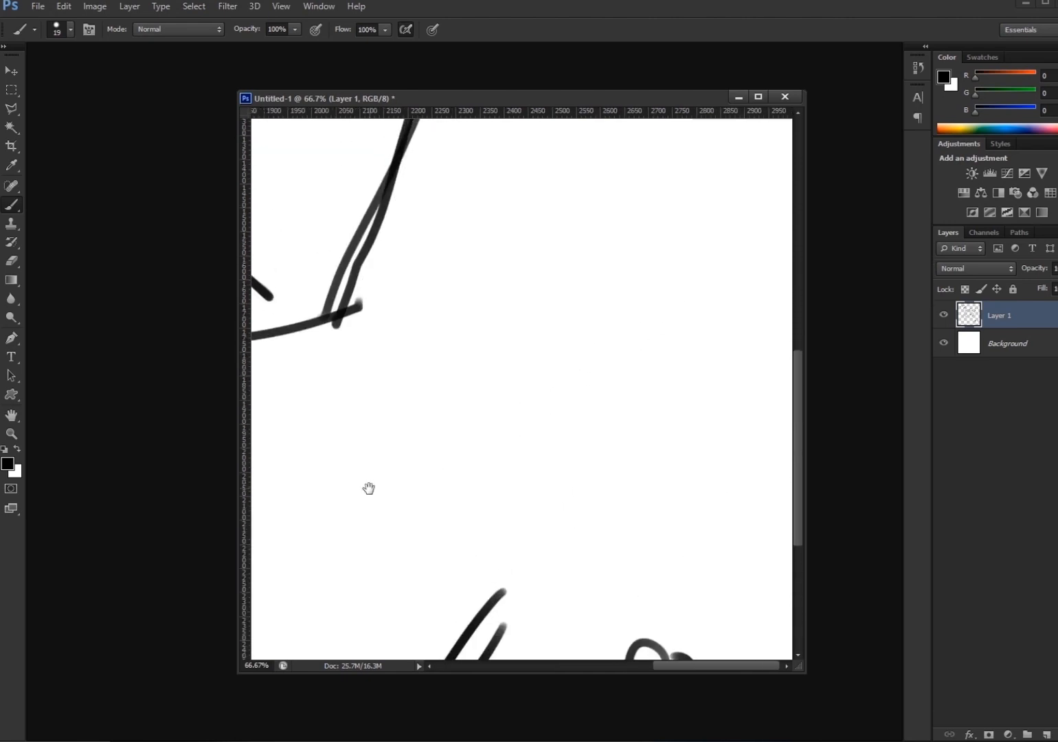
drag(607, 174, 770, 612)
mouse_move(441, 450)
mouse_down()
mouse_move(697, 323)
mouse_move(825, 223)
mouse_up()
mouse_move(484, 597)
mouse_down()
mouse_move(483, 347)
mouse_move(529, 232)
mouse_move(411, 529)
mouse_move(631, 245)
mouse_move(586, 453)
mouse_up()
drag(649, 330, 740, 241)
drag(716, 298, 572, 475)
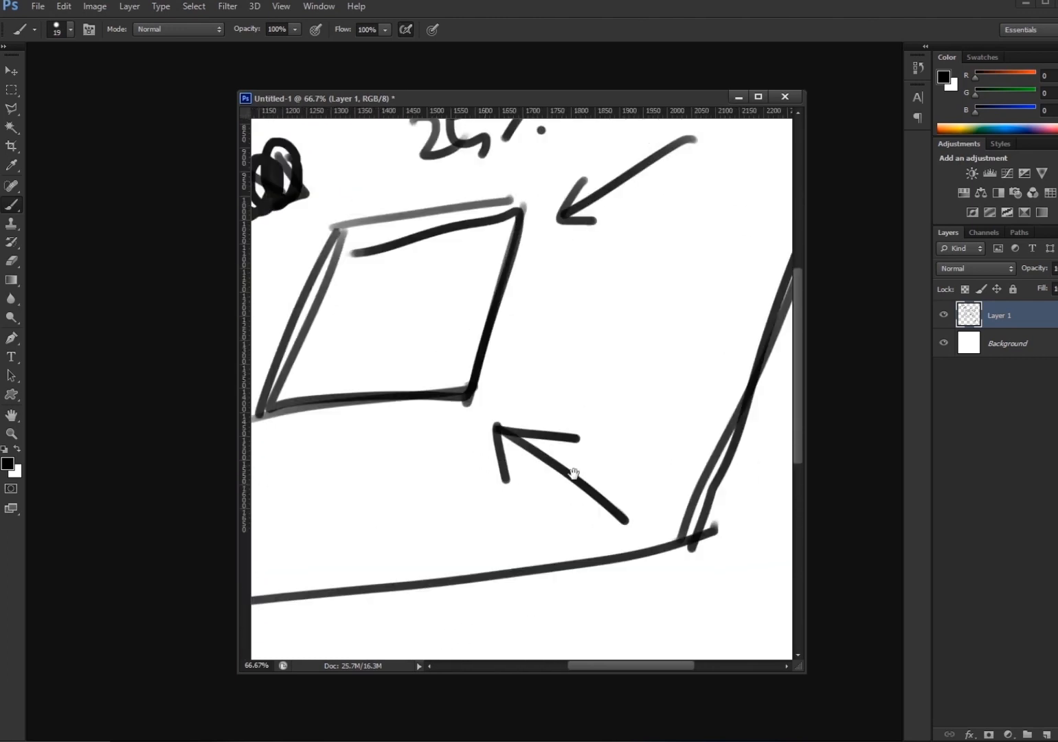
drag(688, 261, 605, 456)
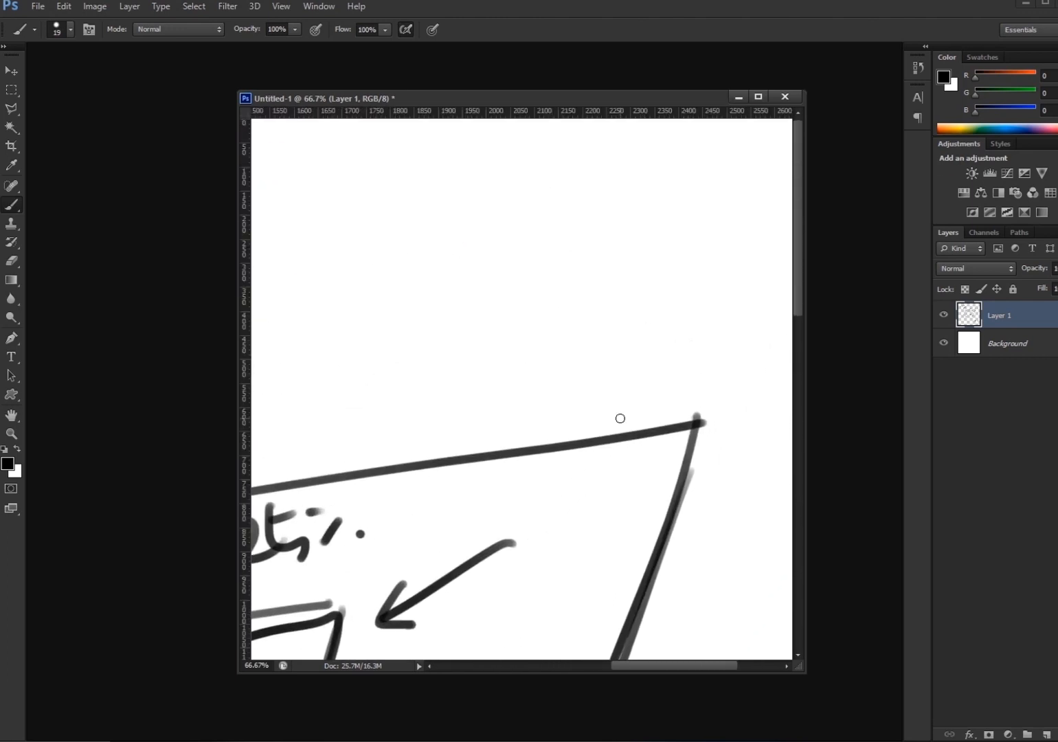
key(ctrl+minus)
key(ctrl+minus)
key(ctrl+minus)
key(ctrl+minus)
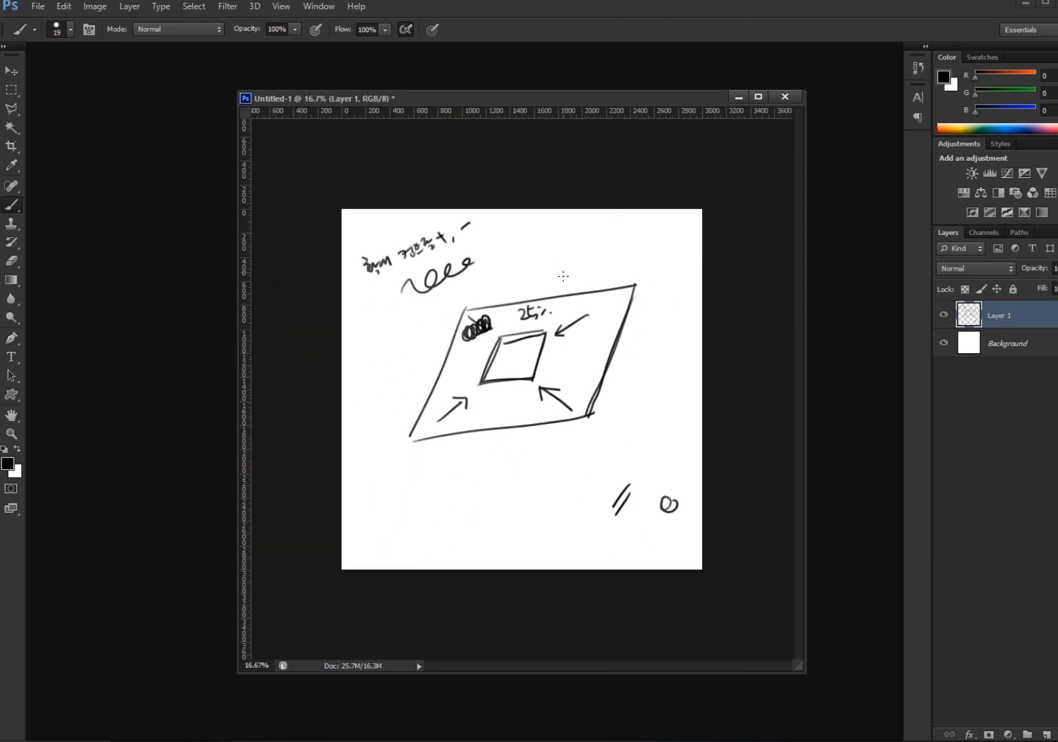
key(ctrl+plus)
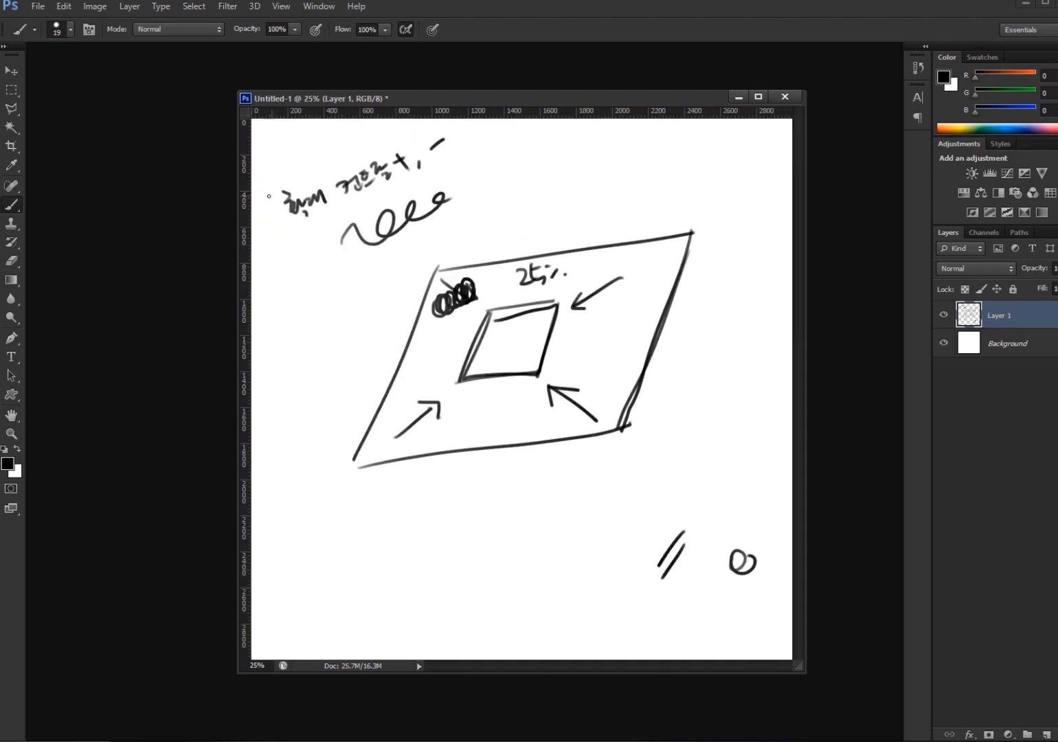
Sketch two small paintbrush icons left of the large parallelogram, showing the Brush tool's variants in between
mouse_move(326, 299)
mouse_down()
mouse_move(307, 329)
mouse_move(317, 323)
mouse_up()
right_click(12, 205)
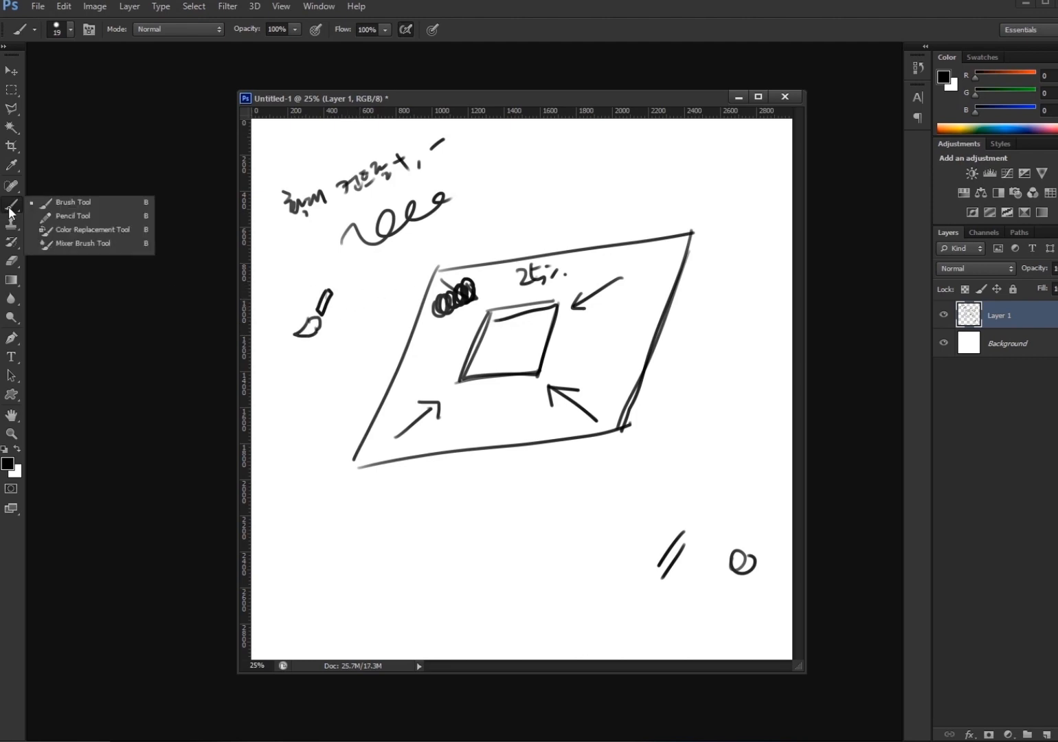
click(342, 287)
mouse_move(313, 362)
mouse_down()
mouse_move(337, 352)
mouse_move(311, 375)
mouse_up()
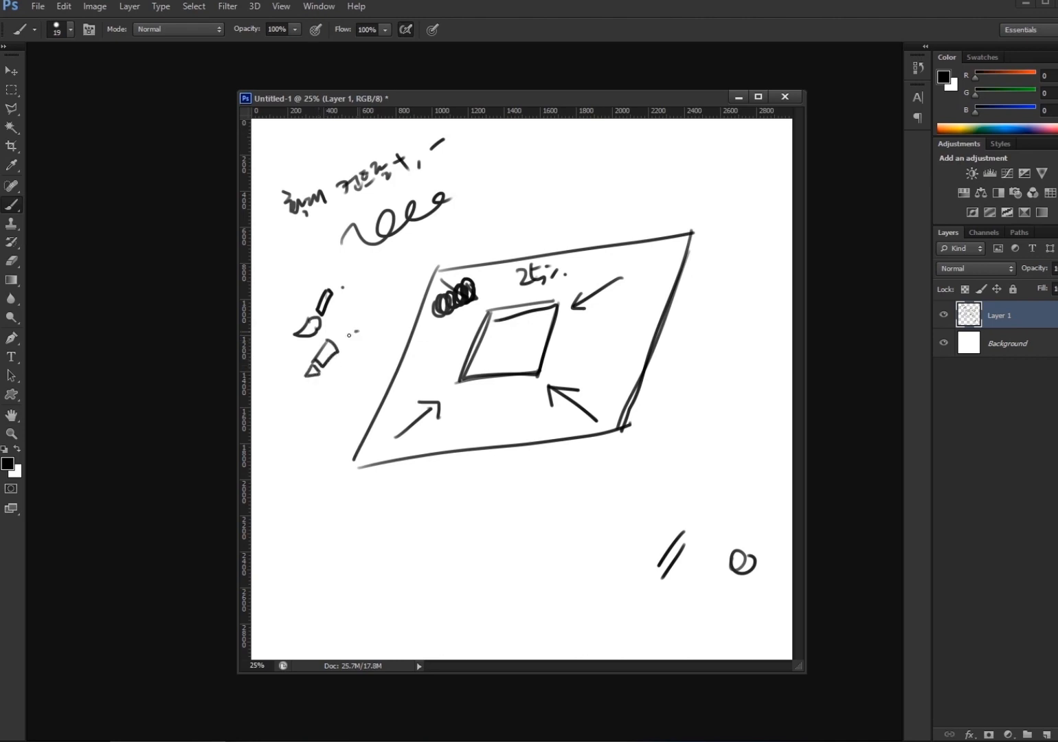
Cross out the lower paintbrush icon with several heavy diagonal strokes
drag(349, 335, 298, 399)
drag(300, 350, 354, 382)
drag(357, 328, 296, 402)
drag(293, 348, 356, 384)
drag(362, 314, 295, 402)
drag(294, 348, 360, 384)
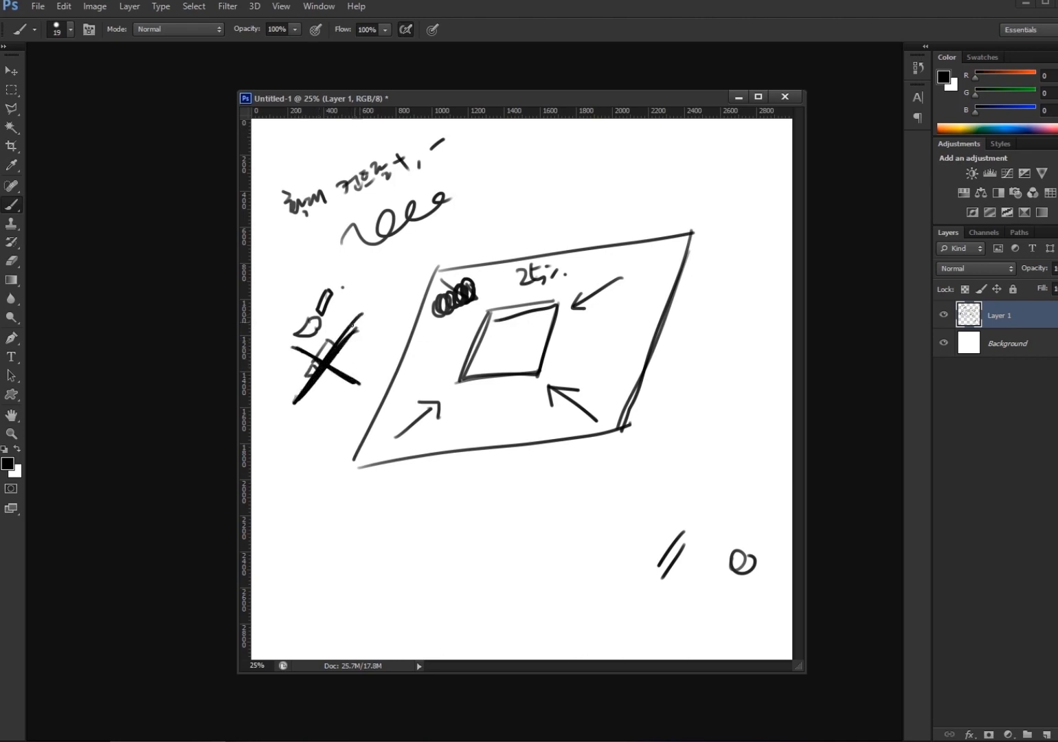
Handwrite Brush and the letter B beside the icons, circle them, and point an arrow at the word's initial
drag(358, 285, 360, 306)
mouse_move(375, 294)
mouse_down()
mouse_move(419, 290)
mouse_move(387, 330)
mouse_move(364, 281)
mouse_move(378, 279)
mouse_up()
drag(406, 239, 412, 263)
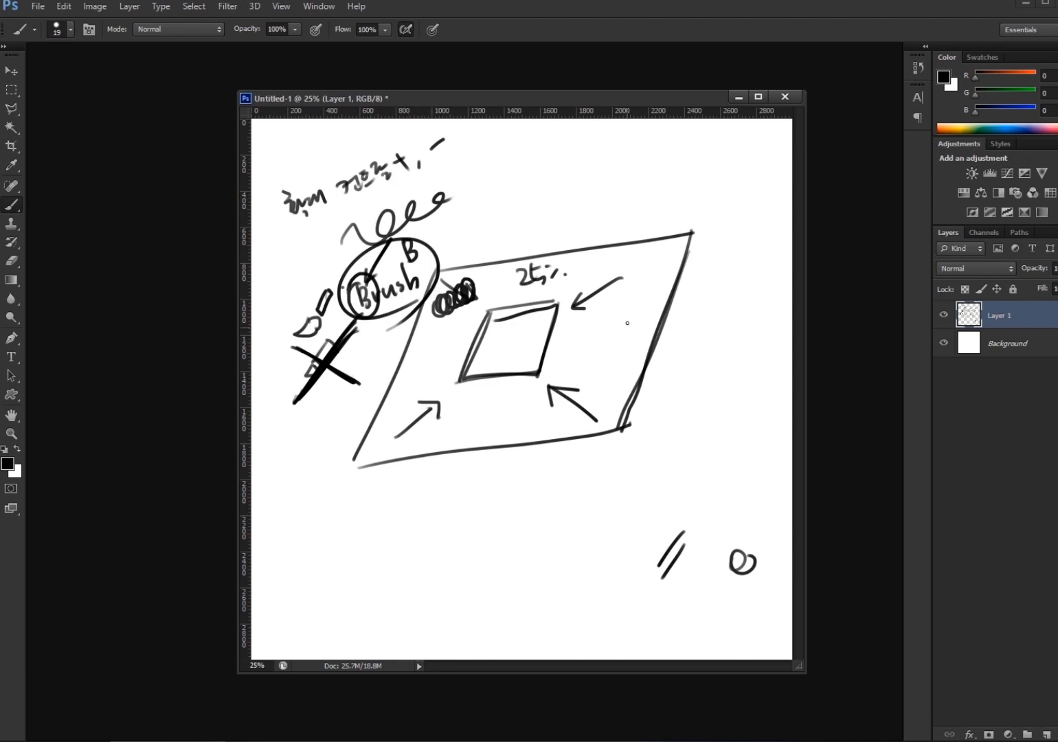
Cross-hatch the canvas's upper-right area and add a row of parallel strokes in the lower-left area
mouse_move(497, 233)
mouse_down()
mouse_move(665, 168)
mouse_move(679, 180)
mouse_up()
drag(549, 237, 703, 184)
drag(552, 247, 718, 197)
mouse_move(596, 165)
mouse_down()
mouse_move(636, 269)
mouse_move(656, 261)
mouse_up()
mouse_move(638, 144)
mouse_down()
mouse_move(683, 261)
mouse_move(707, 263)
mouse_up()
drag(674, 152, 728, 265)
mouse_move(691, 139)
mouse_down()
mouse_move(738, 257)
mouse_move(762, 241)
mouse_up()
drag(622, 194, 749, 147)
mouse_move(643, 213)
mouse_down()
mouse_move(761, 164)
mouse_move(761, 184)
mouse_up()
drag(637, 250, 756, 199)
drag(719, 149, 706, 238)
drag(749, 139, 709, 249)
drag(758, 163, 719, 257)
drag(770, 206, 708, 255)
mouse_move(775, 233)
mouse_down()
mouse_move(705, 269)
mouse_move(712, 281)
mouse_up()
drag(756, 267, 710, 304)
drag(747, 303, 703, 323)
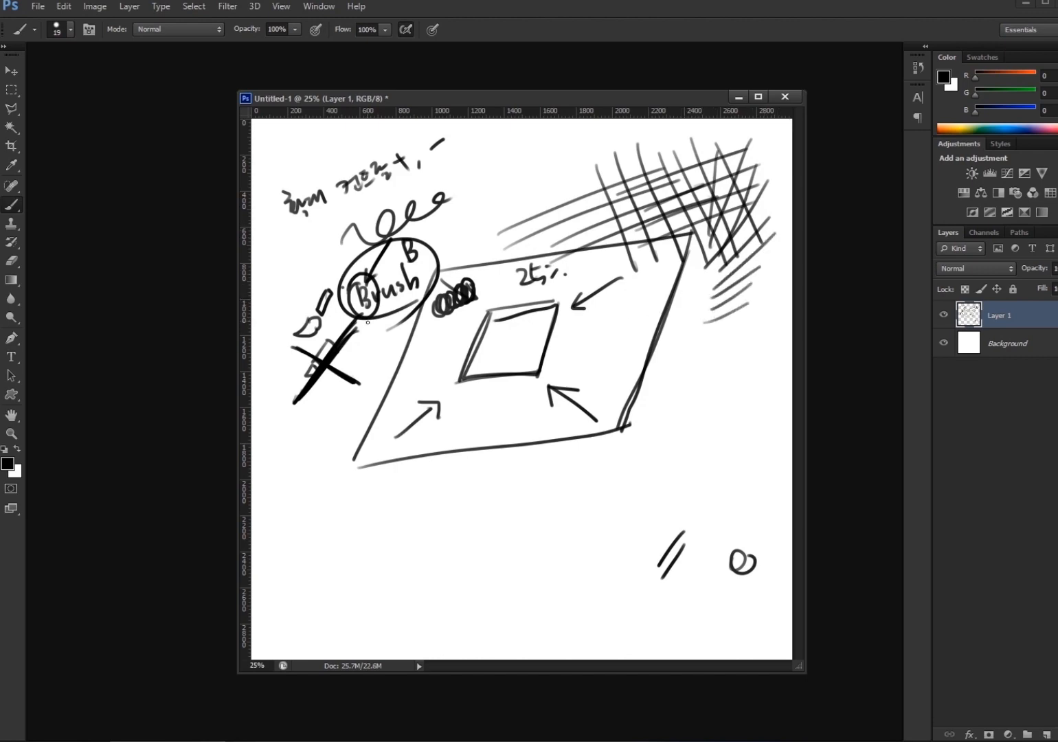
mouse_move(333, 532)
mouse_down()
mouse_move(483, 494)
mouse_move(508, 503)
mouse_up()
drag(337, 566, 531, 515)
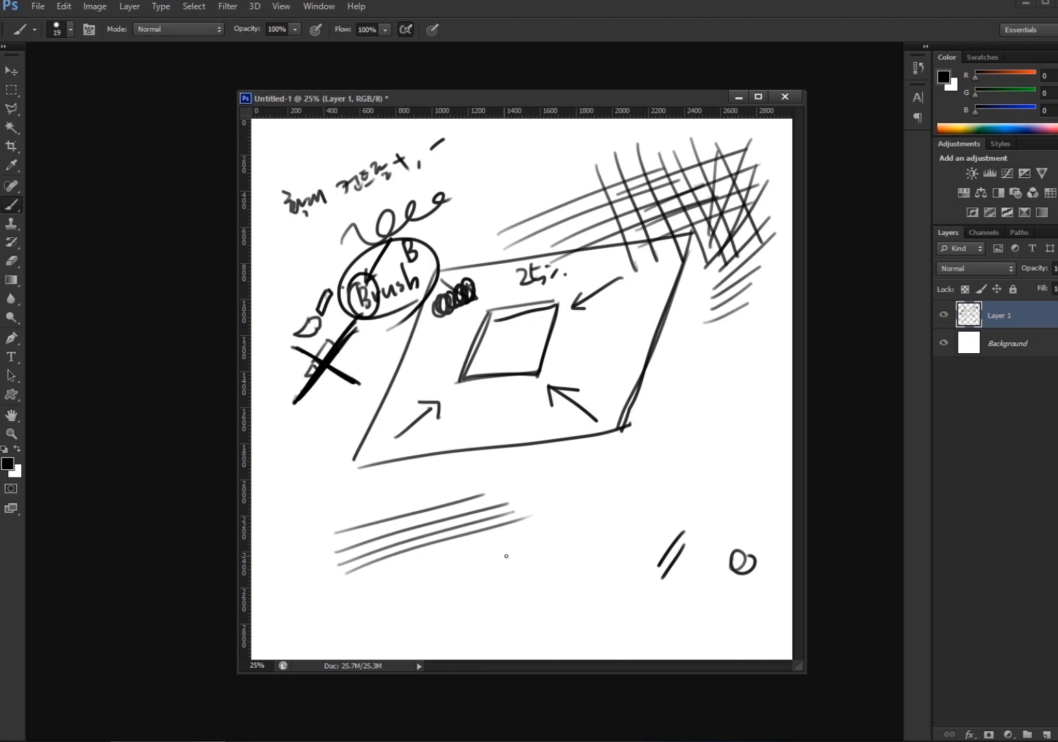
Draw an encircled pair of square brackets below the parallelogram and label them with arrows as 작게 and 크게
mouse_move(484, 555)
mouse_down()
mouse_move(475, 590)
mouse_move(497, 595)
mouse_up()
mouse_move(544, 544)
mouse_down()
mouse_move(569, 572)
mouse_move(550, 589)
mouse_move(591, 519)
mouse_move(522, 646)
mouse_up()
mouse_move(479, 516)
mouse_down()
mouse_move(503, 484)
mouse_move(486, 529)
mouse_up()
mouse_move(529, 462)
mouse_down()
mouse_move(537, 479)
mouse_move(574, 477)
mouse_up()
mouse_move(616, 471)
mouse_down()
mouse_move(579, 520)
mouse_move(595, 511)
mouse_up()
mouse_move(627, 470)
mouse_down()
mouse_move(651, 487)
mouse_move(661, 481)
mouse_up()
drag(668, 462, 671, 481)
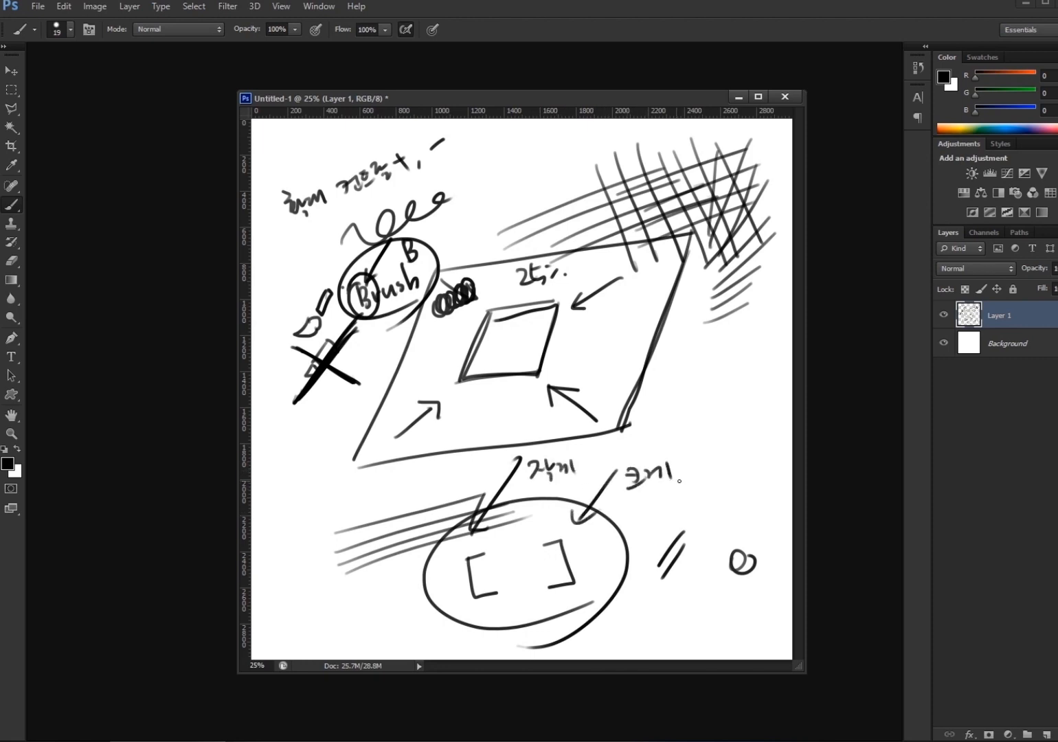
Enlarge the brush to 500 px
key(bracketright)
key(bracketright)
key(bracketright)
key(bracketright)
key(bracketright)
key(bracketright)
key(bracketright)
key(bracketright)
key(bracketright)
key(bracketright)
key(bracketright)
key(bracketright)
key(bracketright)
key(bracketright)
key(bracketright)
key(bracketright)
key(bracketright)
key(bracketright)
key(bracketright)
key(bracketright)
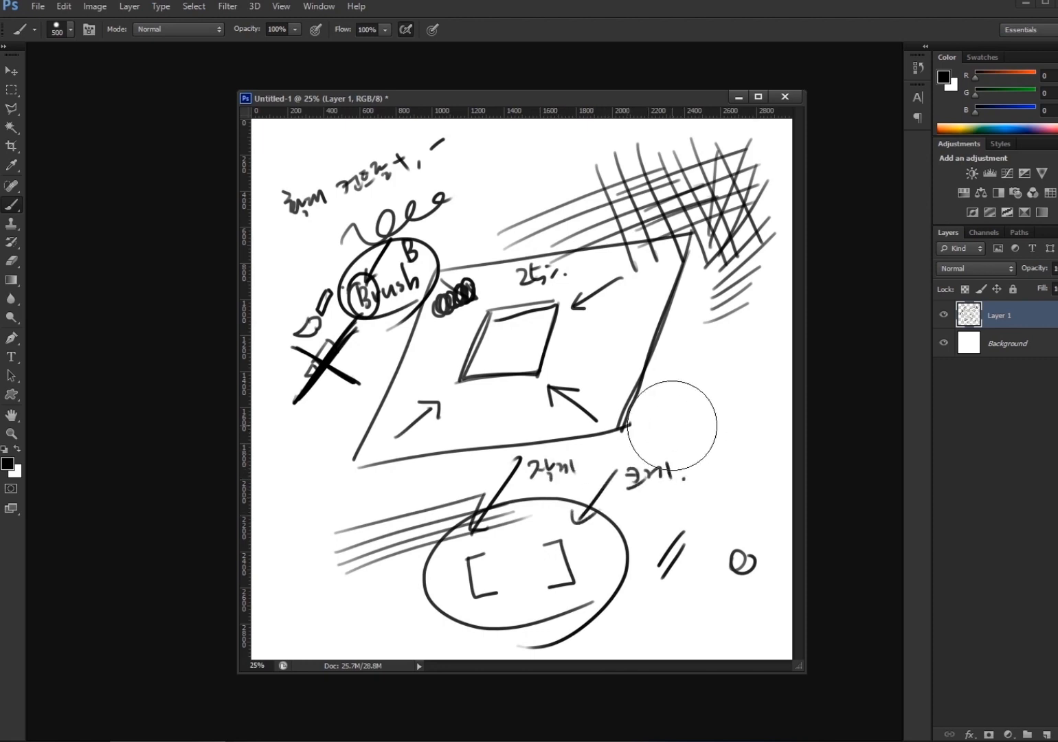
Vary the brush size down and up, ending at 125 px
key(bracketleft)
key(bracketleft)
key(bracketleft)
key(bracketleft)
key(bracketleft)
key(bracketleft)
key(bracketleft)
key(bracketleft)
key(bracketleft)
key(bracketleft)
key(bracketleft)
key(bracketleft)
key(bracketleft)
key(bracketleft)
key(bracketleft)
key(bracketleft)
key(bracketleft)
key(bracketleft)
key(bracketleft)
key(bracketleft)
key(bracketright)
key(bracketright)
key(bracketright)
key(bracketright)
key(bracketright)
key(bracketright)
key(bracketright)
key(bracketright)
key(bracketright)
key(bracketright)
key(bracketright)
key(bracketright)
key(bracketright)
key(bracketright)
key(bracketright)
key(bracketright)
key(bracketright)
key(bracketright)
key(bracketright)
key(bracketright)
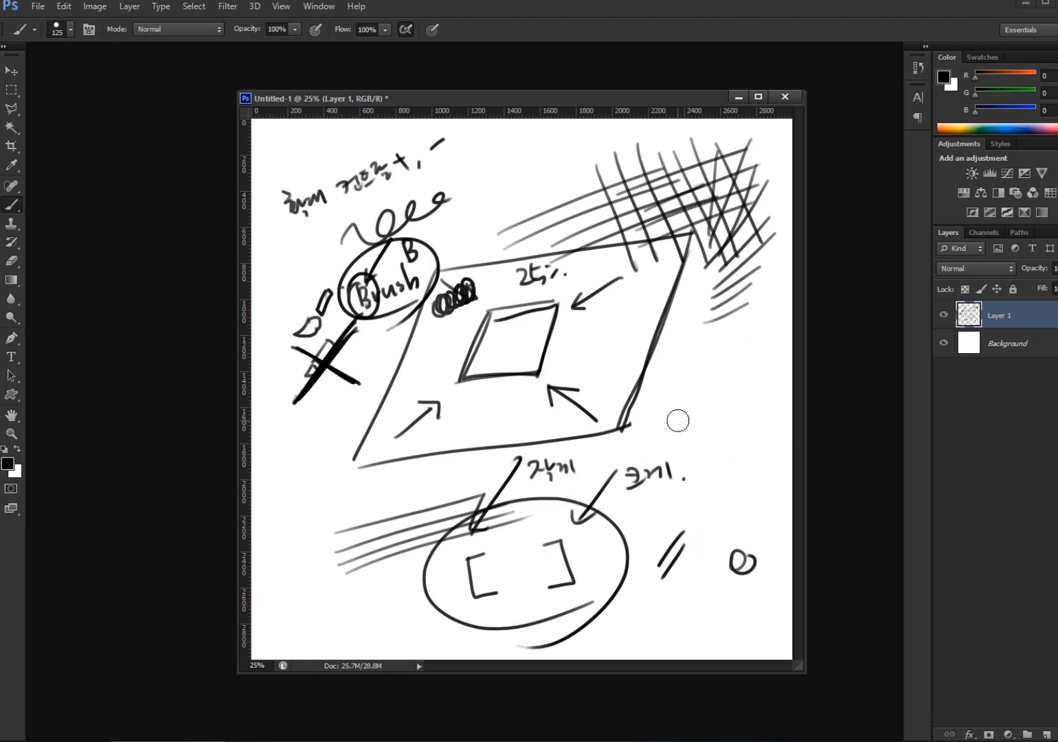
Vary the brush size down and up repeatedly, ending at 900 px
key(bracketleft)
key(bracketleft)
key(bracketleft)
key(bracketleft)
key(bracketleft)
key(bracketleft)
key(bracketleft)
key(bracketleft)
key(bracketleft)
key(bracketleft)
key(bracketleft)
key(bracketleft)
key(bracketleft)
key(bracketleft)
key(bracketleft)
key(bracketleft)
key(bracketleft)
key(bracketright)
key(bracketright)
key(bracketright)
key(bracketleft)
key(bracketleft)
key(bracketleft)
key(bracketleft)
key(bracketleft)
key(bracketleft)
key(bracketleft)
key(bracketleft)
key(bracketleft)
key(bracketleft)
key(bracketleft)
key(bracketleft)
key(bracketright)
key(bracketright)
key(bracketright)
key(bracketright)
key(bracketright)
key(bracketright)
key(bracketright)
key(bracketright)
key(bracketright)
key(bracketright)
key(bracketright)
key(bracketright)
key(bracketright)
key(bracketright)
key(bracketright)
key(bracketright)
key(bracketright)
key(bracketright)
key(bracketright)
key(bracketright)
key(bracketleft)
key(bracketleft)
key(bracketleft)
key(bracketleft)
key(bracketleft)
key(bracketleft)
key(bracketleft)
key(bracketleft)
key(bracketleft)
key(bracketleft)
key(bracketleft)
key(bracketleft)
key(bracketleft)
key(bracketleft)
key(bracketleft)
key(bracketleft)
key(bracketleft)
key(bracketright)
key(bracketright)
key(bracketright)
key(bracketright)
key(bracketright)
key(bracketright)
key(bracketright)
key(bracketright)
key(bracketright)
key(bracketright)
key(bracketright)
key(bracketright)
key(bracketright)
key(bracketright)
key(bracketright)
key(bracketright)
key(bracketright)
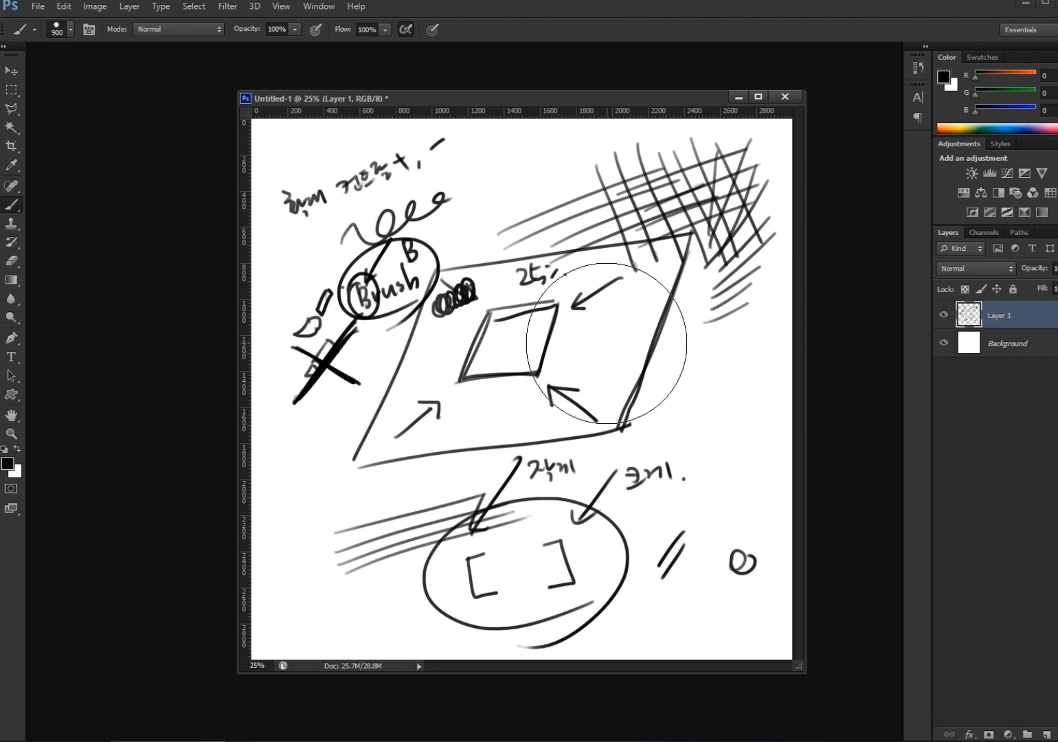
Reduce the brush size to 35 px
key(bracketleft)
key(bracketleft)
key(bracketleft)
key(bracketleft)
key(bracketleft)
key(bracketleft)
key(bracketleft)
key(bracketleft)
key(bracketleft)
key(bracketleft)
key(bracketleft)
key(bracketleft)
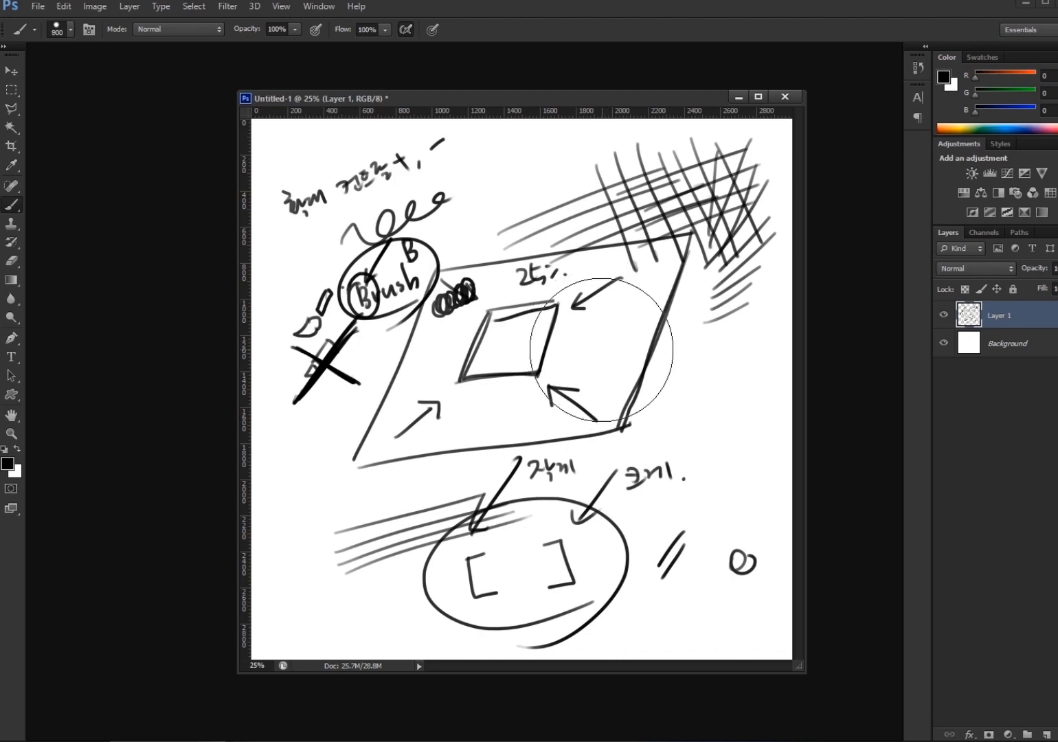
key(bracketleft)
key(bracketleft)
key(bracketleft)
key(bracketleft)
key(bracketleft)
key(bracketleft)
key(bracketleft)
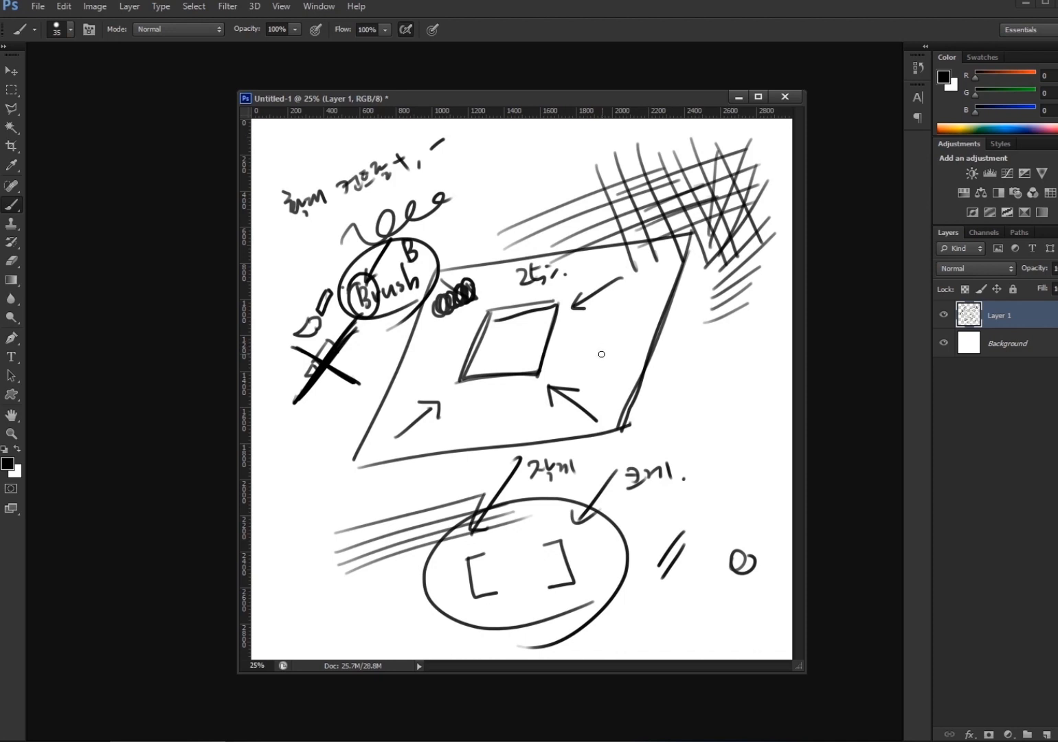
With a 30 px brush, draw an arrow pointing at the closing bracket and retrace the ellipse around the brackets with thick loops
key(bracketright)
drag(566, 621, 581, 643)
mouse_move(556, 601)
mouse_down()
mouse_move(547, 629)
mouse_move(579, 606)
mouse_move(507, 652)
mouse_move(501, 474)
mouse_move(622, 529)
mouse_up()
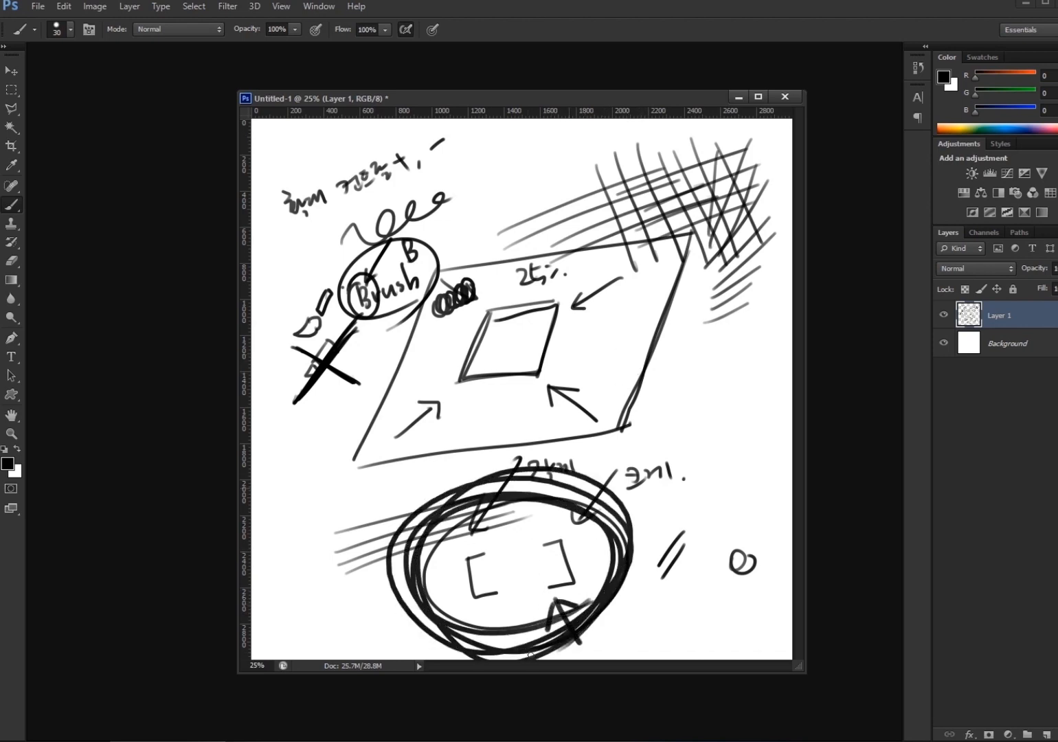
Draw thick black diagonal strokes across the left part of the large parallelogram with the 30 px brush
click(69, 31)
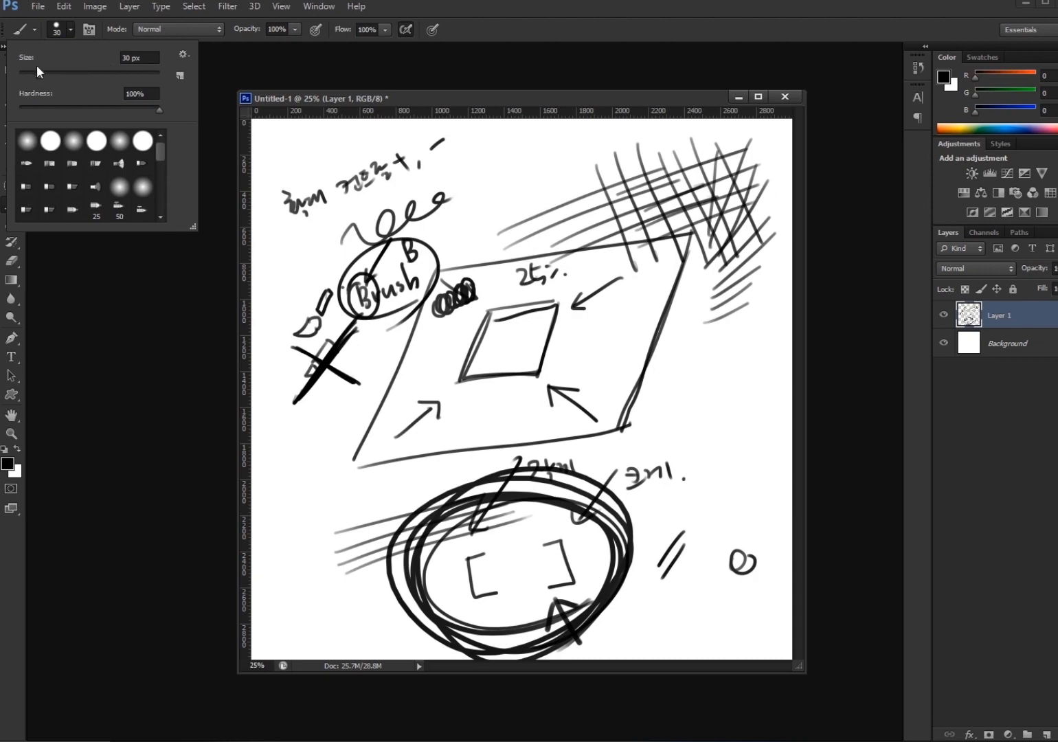
click(503, 302)
drag(508, 219, 433, 341)
drag(542, 232, 451, 346)
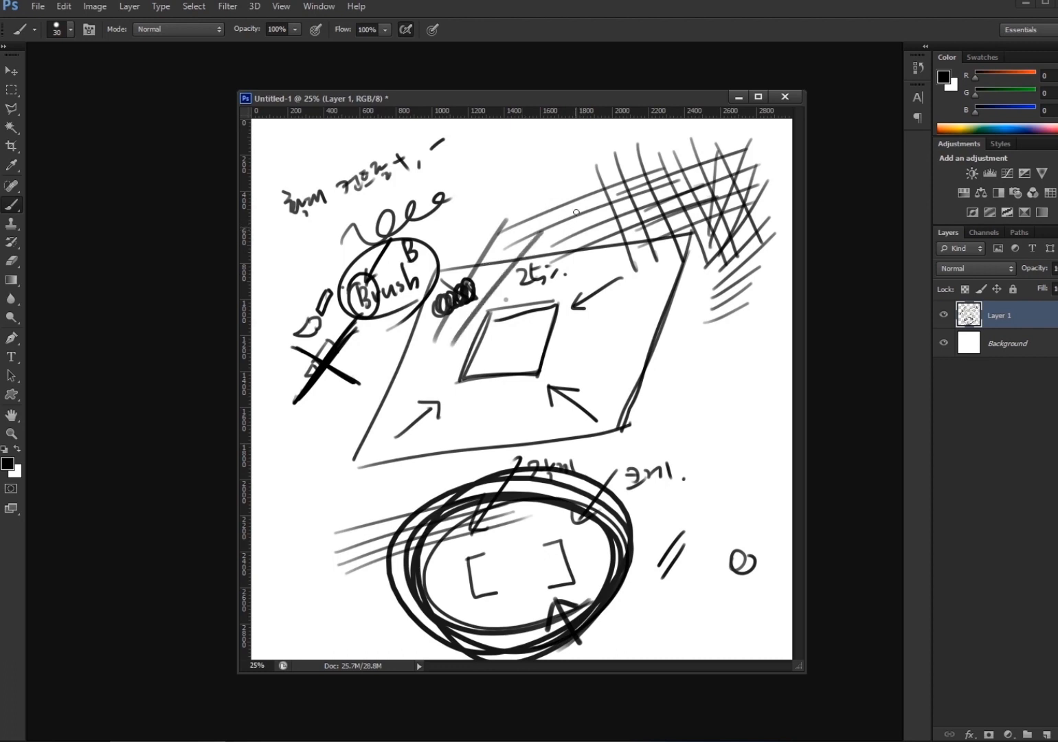
mouse_move(562, 215)
mouse_down()
mouse_move(433, 384)
mouse_move(417, 387)
mouse_up()
mouse_move(561, 199)
mouse_down()
mouse_move(491, 298)
mouse_move(410, 474)
mouse_up()
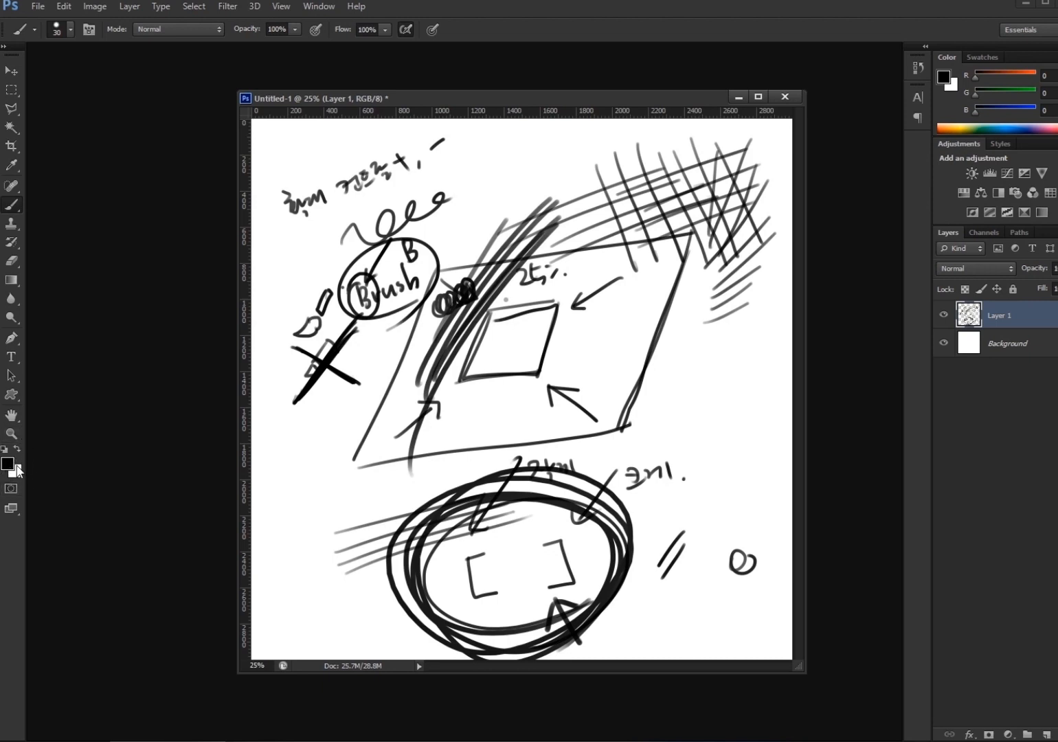
Draw two overlapping color swatches near the canvas's right edge, labeled 전경색 and 배경색 with arrows, and fill the front one black
drag(679, 390, 682, 422)
mouse_move(679, 391)
mouse_down()
mouse_move(701, 401)
mouse_move(682, 424)
mouse_move(723, 404)
mouse_up()
mouse_move(720, 345)
mouse_down()
mouse_move(701, 374)
mouse_move(734, 344)
mouse_move(787, 341)
mouse_move(759, 302)
mouse_move(788, 306)
mouse_move(790, 326)
mouse_up()
drag(711, 445, 718, 474)
drag(704, 459, 712, 444)
mouse_move(711, 443)
mouse_down()
mouse_move(740, 477)
mouse_move(777, 458)
mouse_move(776, 480)
mouse_up()
mouse_move(719, 511)
mouse_down()
mouse_move(732, 511)
mouse_move(727, 520)
mouse_up()
drag(730, 515, 736, 518)
drag(782, 459, 787, 480)
mouse_move(776, 484)
mouse_down()
mouse_move(729, 512)
mouse_move(743, 527)
mouse_move(753, 507)
mouse_move(761, 516)
mouse_move(773, 505)
mouse_move(783, 530)
mouse_up()
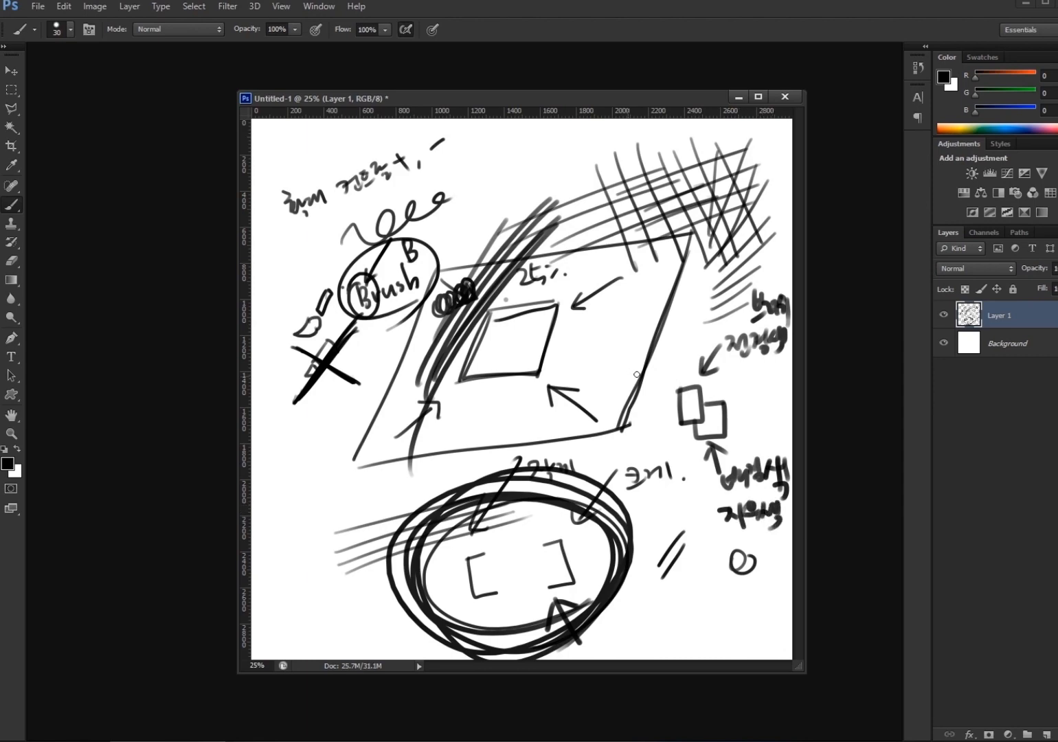
mouse_move(683, 395)
mouse_down()
mouse_move(681, 422)
mouse_move(685, 392)
mouse_move(677, 409)
mouse_move(701, 393)
mouse_move(694, 410)
mouse_move(737, 410)
mouse_up()
mouse_move(735, 393)
mouse_down()
mouse_move(759, 391)
mouse_move(752, 413)
mouse_up()
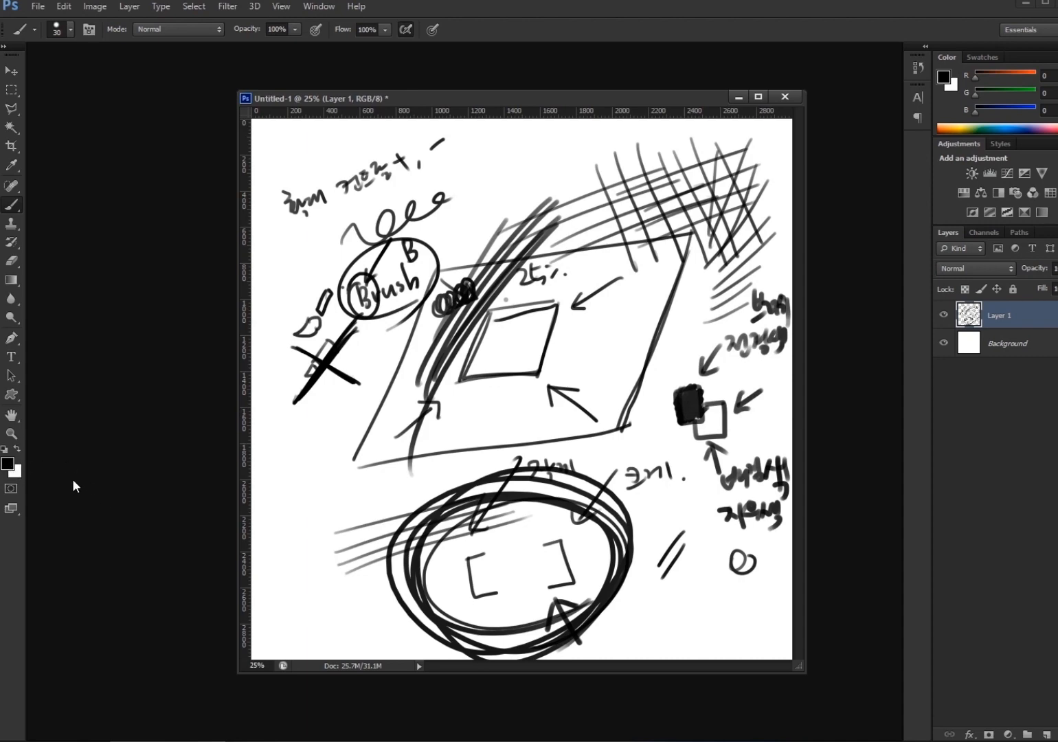
Set the foreground color to orange-red with R 223, G 52, B 52 and return to the Brush tool
click(9, 464)
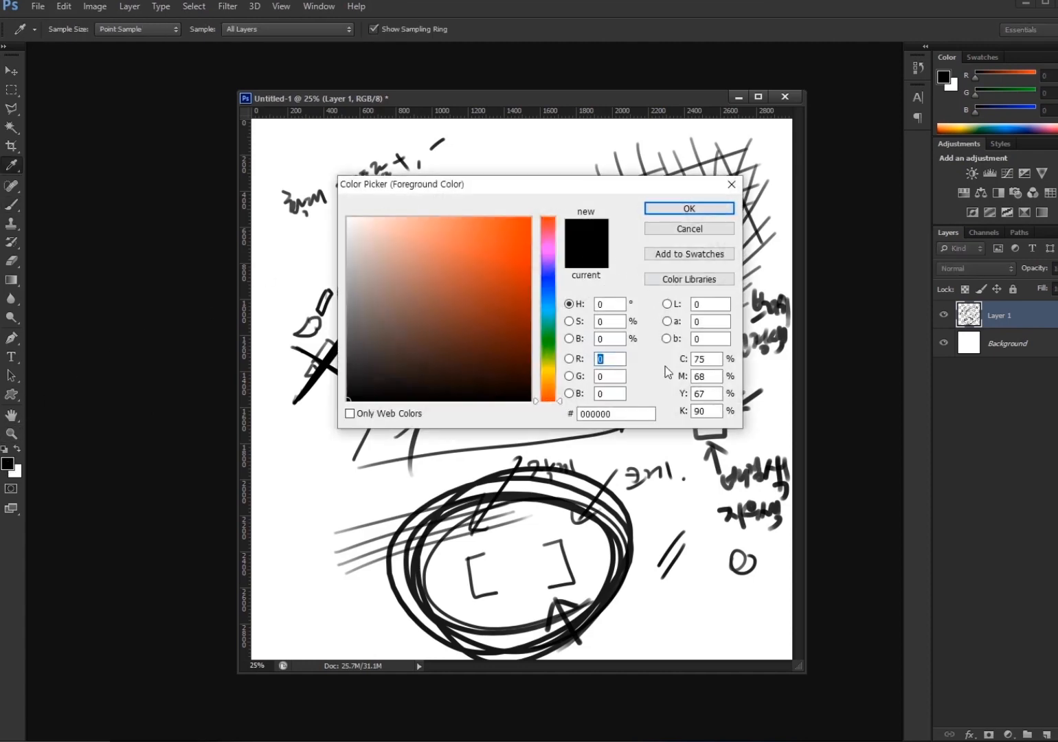
click(486, 238)
click(689, 208)
key(b)
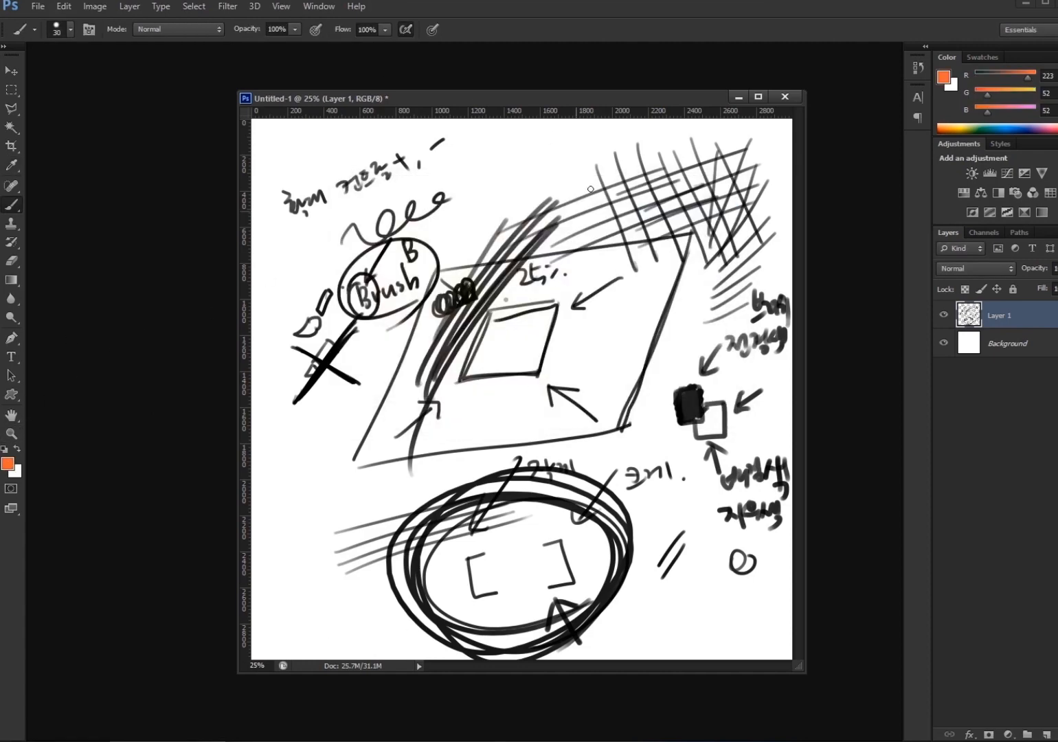
Hatch the parallelogram's middle and right part down to the bracket ellipse with orange diagonal strokes
drag(583, 198, 453, 400)
drag(616, 230, 473, 420)
drag(632, 259, 467, 434)
drag(670, 253, 485, 451)
mouse_move(677, 302)
mouse_down()
mouse_move(489, 474)
mouse_move(499, 489)
mouse_up()
drag(688, 351, 498, 499)
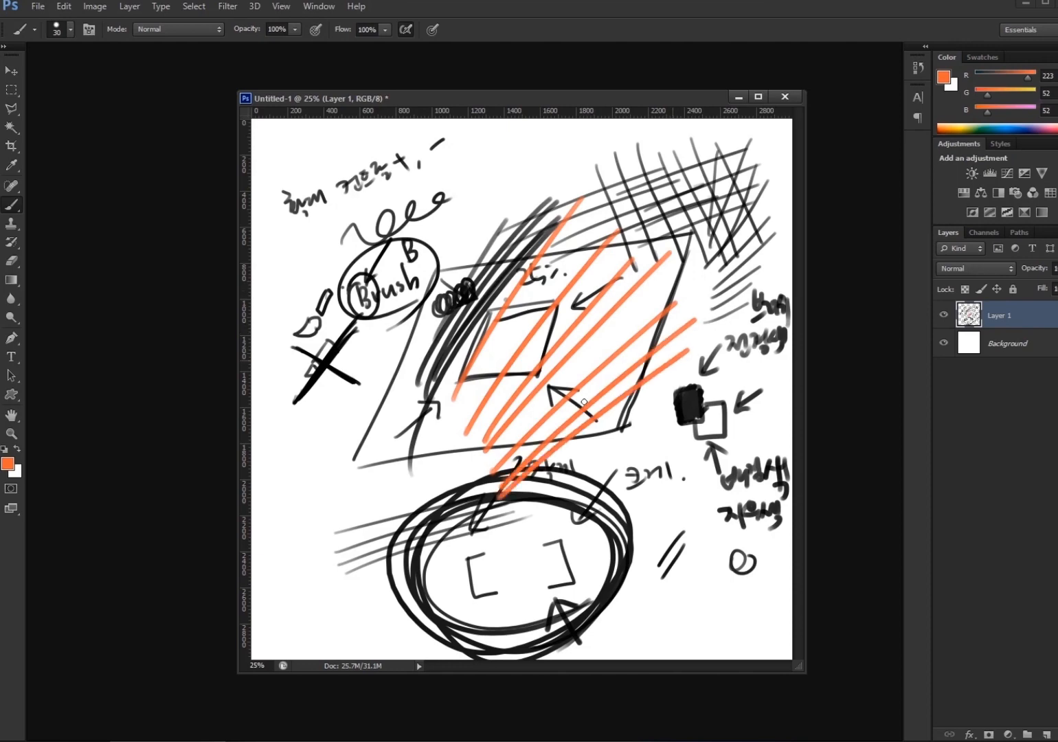
drag(658, 395, 484, 528)
drag(654, 410, 507, 515)
drag(639, 441, 541, 500)
drag(653, 435, 549, 513)
mouse_move(663, 446)
mouse_down()
mouse_move(515, 558)
mouse_move(530, 553)
mouse_up()
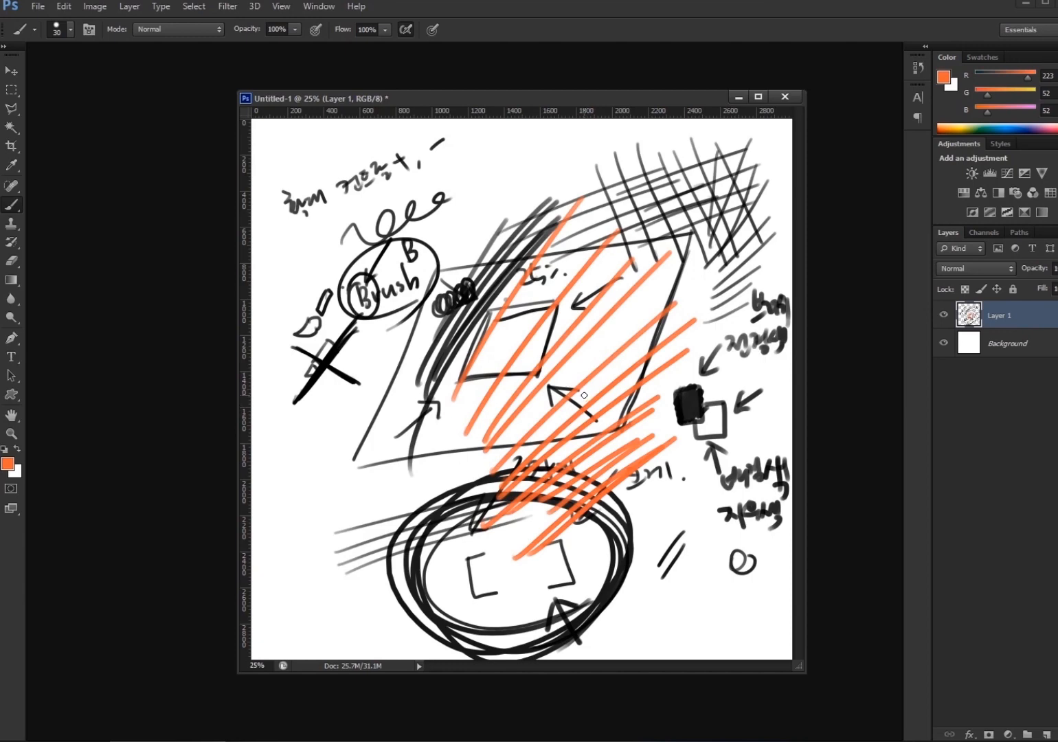
Add denser orange diagonal strokes across the left half of the parallelogram, over the black strokes
drag(612, 239, 421, 456)
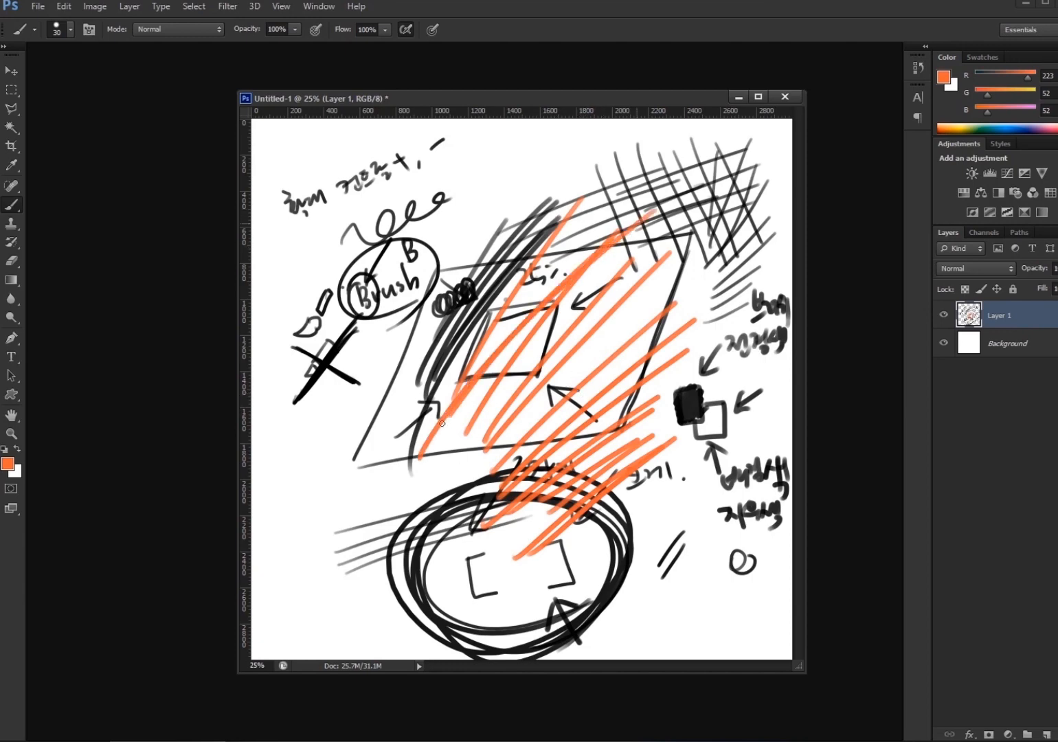
drag(629, 206, 376, 437)
drag(646, 225, 393, 438)
drag(620, 282, 374, 455)
drag(597, 318, 385, 509)
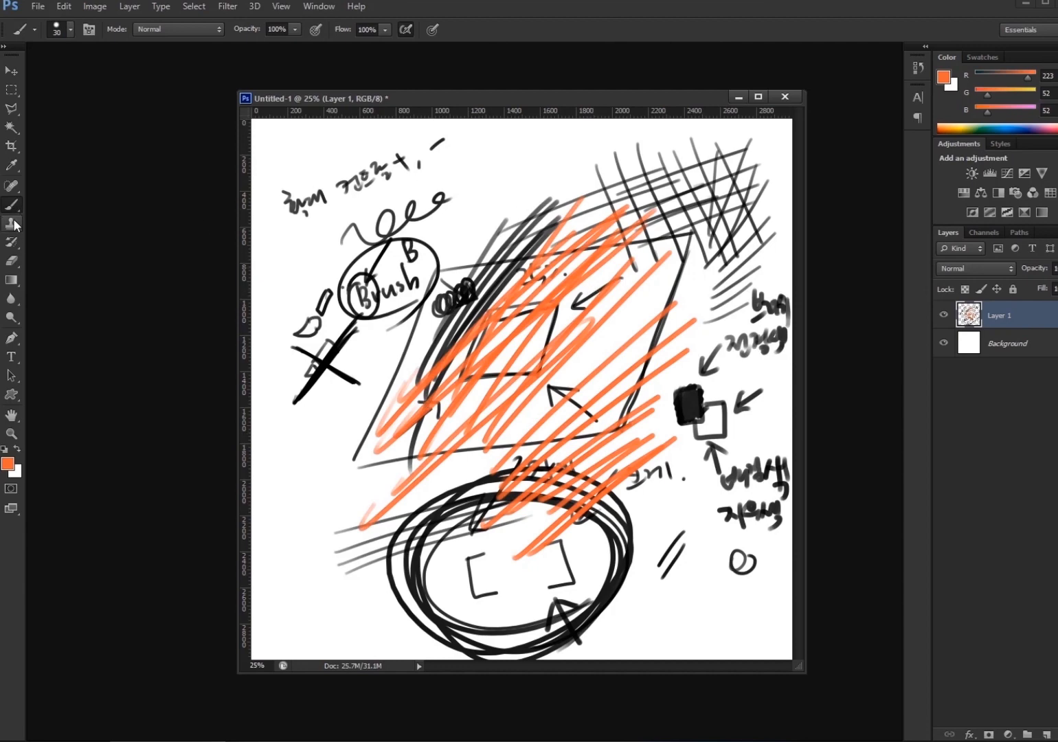
Draw an encircled eraser icon and an encircled letter E in orange in the canvas's lower-left corner
mouse_move(273, 468)
mouse_down()
mouse_move(299, 486)
mouse_move(301, 436)
mouse_move(324, 435)
mouse_move(328, 462)
mouse_move(251, 428)
mouse_move(248, 519)
mouse_move(323, 524)
mouse_up()
mouse_move(295, 569)
mouse_down()
mouse_move(277, 574)
mouse_move(301, 600)
mouse_move(297, 584)
mouse_up()
mouse_move(316, 599)
mouse_down()
mouse_move(252, 576)
mouse_move(283, 656)
mouse_up()
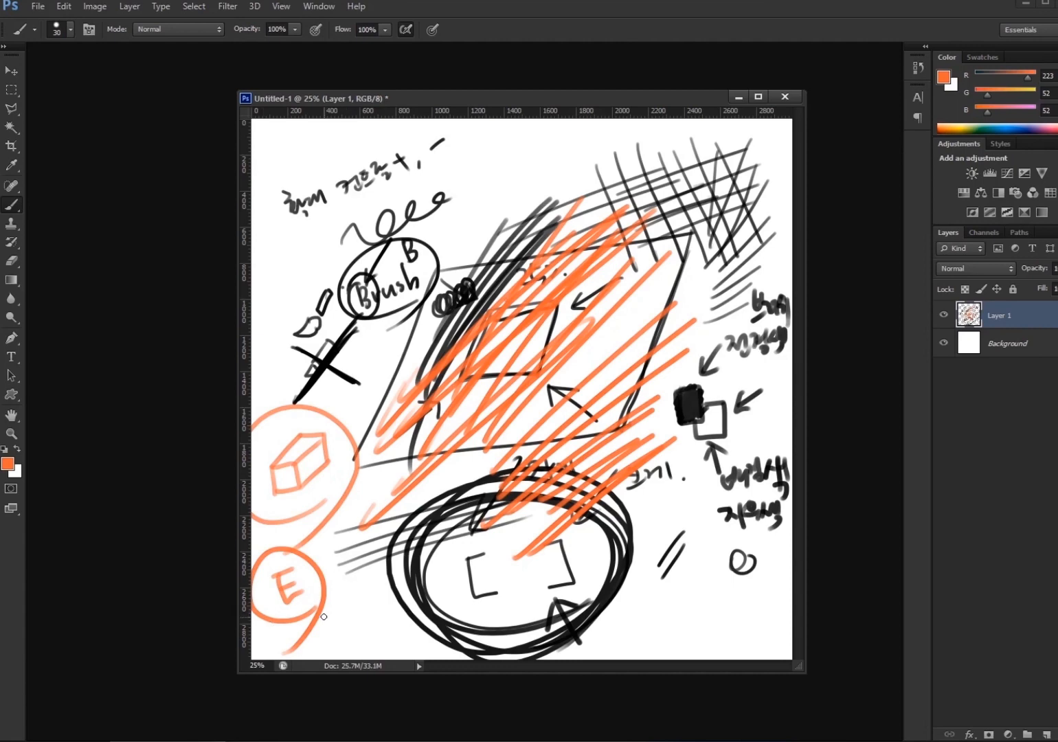
drag(307, 612, 333, 597)
Erase the Brush notes and the upper-left part of the parallelogram and its hatching with the 300 px Eraser
key(e)
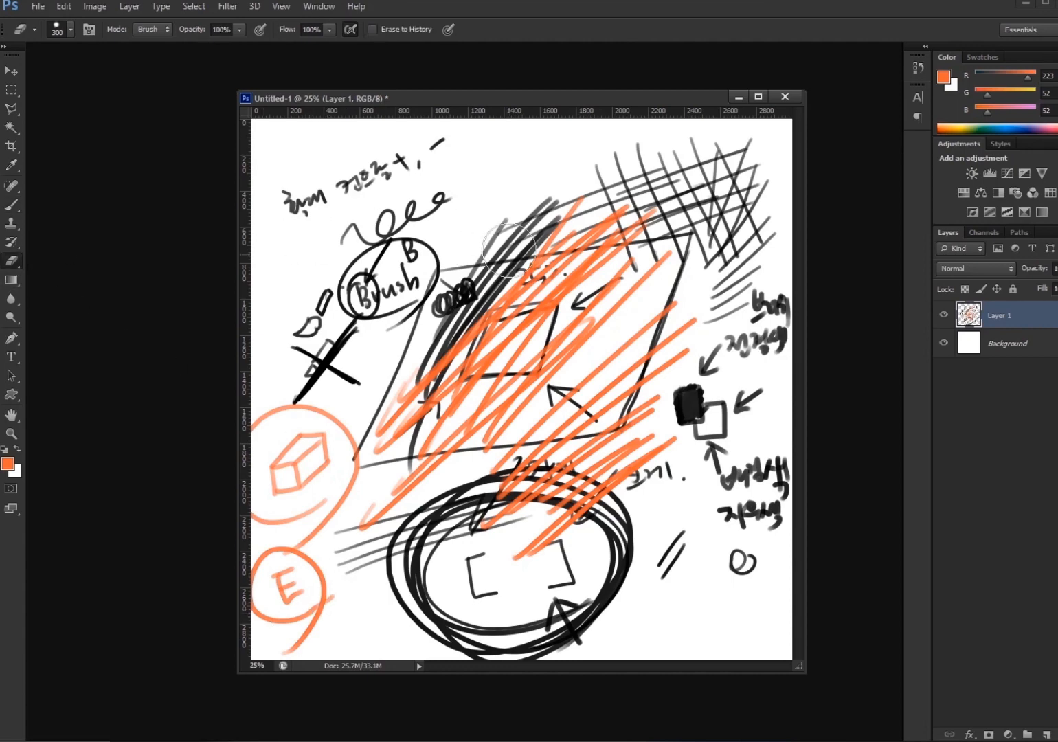
mouse_move(509, 251)
mouse_down()
mouse_move(391, 373)
mouse_move(527, 225)
mouse_move(595, 174)
mouse_move(422, 318)
mouse_move(359, 431)
mouse_move(410, 399)
mouse_move(472, 387)
mouse_move(460, 390)
mouse_move(503, 313)
mouse_move(322, 372)
mouse_move(330, 301)
mouse_up()
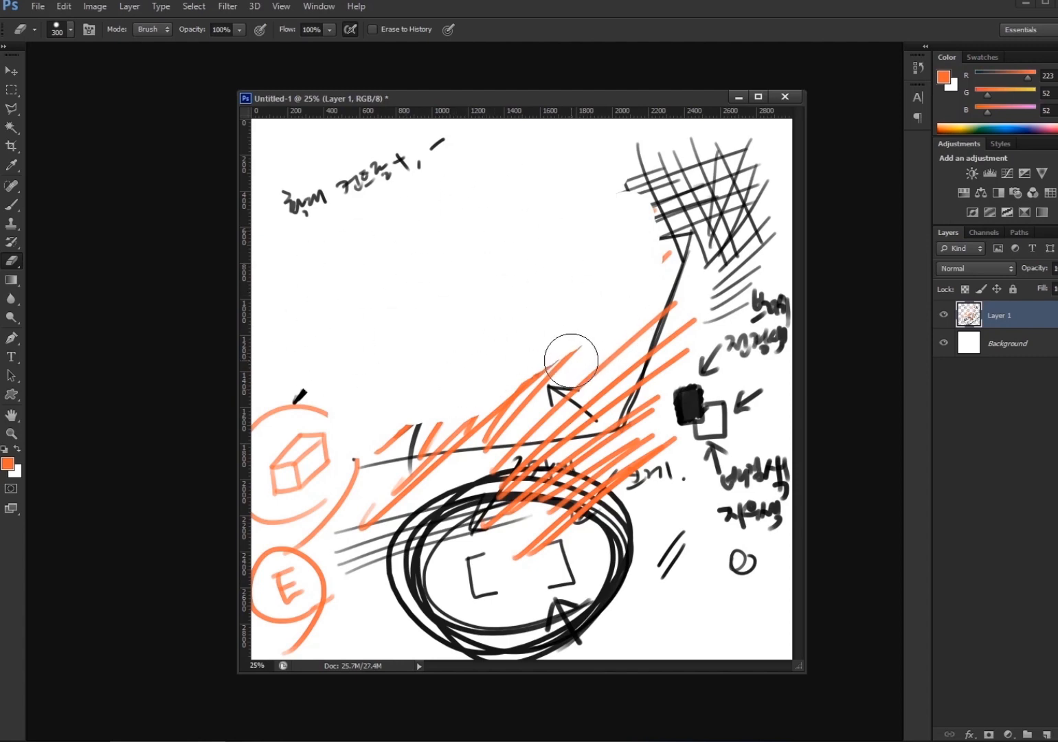
Choose the last listed 19 px hard round brush preset as the eraser tip and set its size to 30 px
key(F5)
click(721, 105)
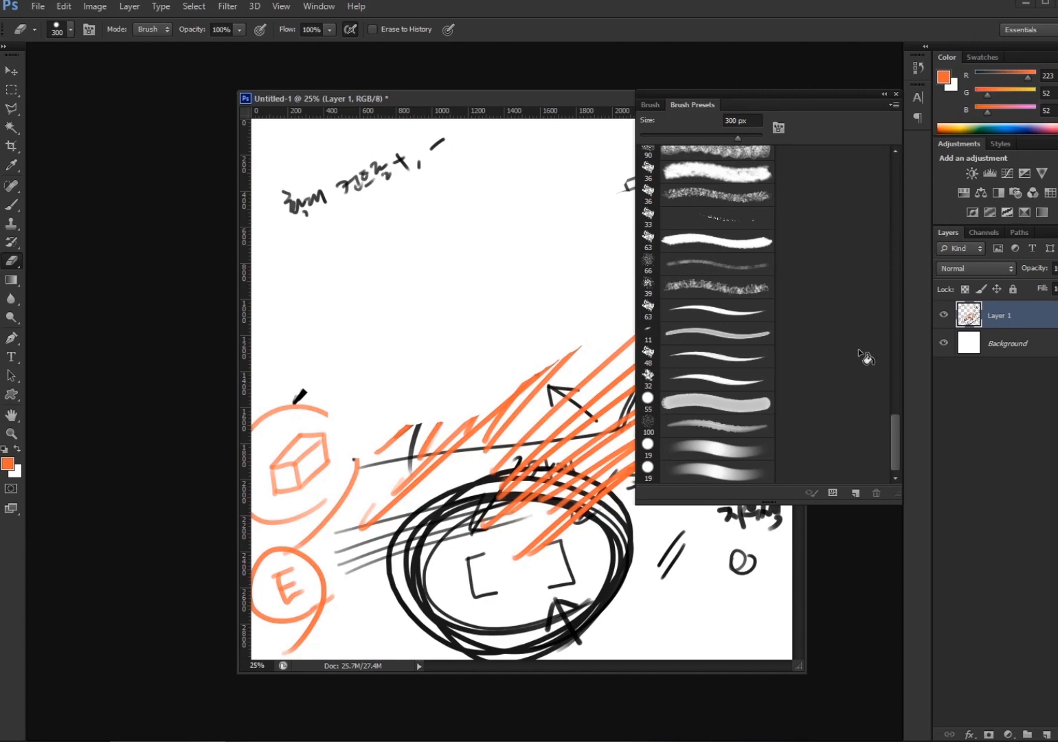
click(721, 478)
key(F5)
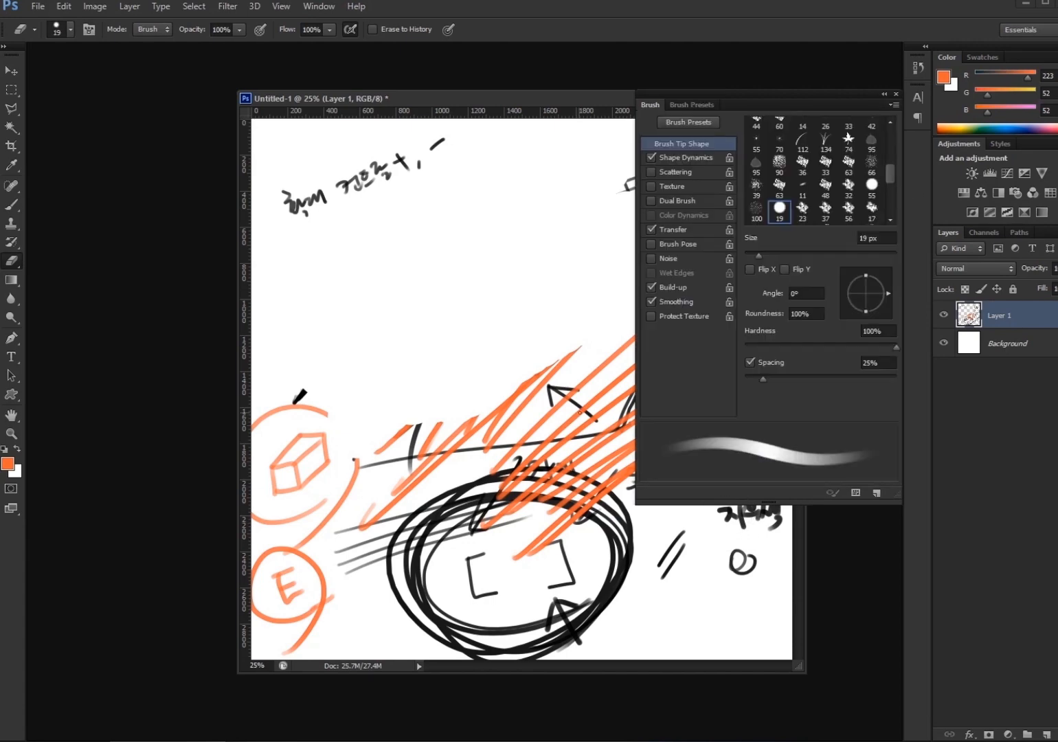
key(F5)
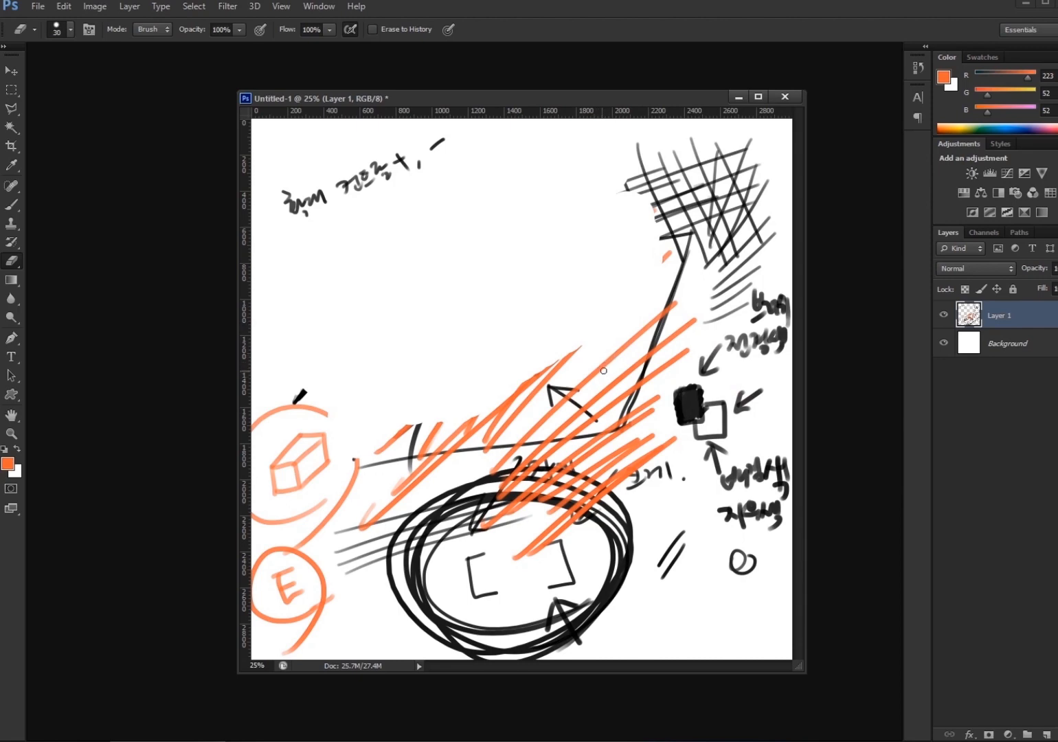
Enlarge the Eraser to 500 px and erase all remaining strokes, drawings and handwritten notes from Layer 1
key(bracketright)
key(bracketright)
key(bracketright)
key(bracketright)
key(bracketright)
key(bracketright)
key(bracketright)
key(bracketright)
key(bracketright)
key(bracketright)
key(bracketright)
key(bracketright)
key(bracketright)
key(bracketright)
key(bracketright)
mouse_move(743, 363)
mouse_down()
mouse_move(631, 443)
mouse_move(706, 395)
mouse_move(675, 391)
mouse_move(678, 414)
mouse_move(726, 351)
mouse_move(635, 452)
mouse_move(748, 341)
mouse_move(597, 466)
mouse_move(748, 323)
mouse_move(620, 410)
mouse_move(553, 479)
mouse_move(703, 313)
mouse_move(549, 466)
mouse_move(709, 310)
mouse_move(536, 462)
mouse_move(693, 295)
mouse_move(678, 286)
mouse_move(524, 444)
mouse_move(706, 201)
mouse_move(702, 233)
mouse_move(466, 476)
mouse_move(662, 185)
mouse_move(637, 181)
mouse_move(722, 195)
mouse_move(760, 176)
mouse_move(745, 411)
mouse_move(759, 383)
mouse_move(701, 404)
mouse_move(644, 505)
mouse_move(631, 561)
mouse_move(523, 637)
mouse_move(267, 690)
mouse_move(228, 650)
mouse_move(182, 644)
mouse_move(168, 587)
mouse_move(188, 485)
mouse_move(463, 276)
mouse_up()
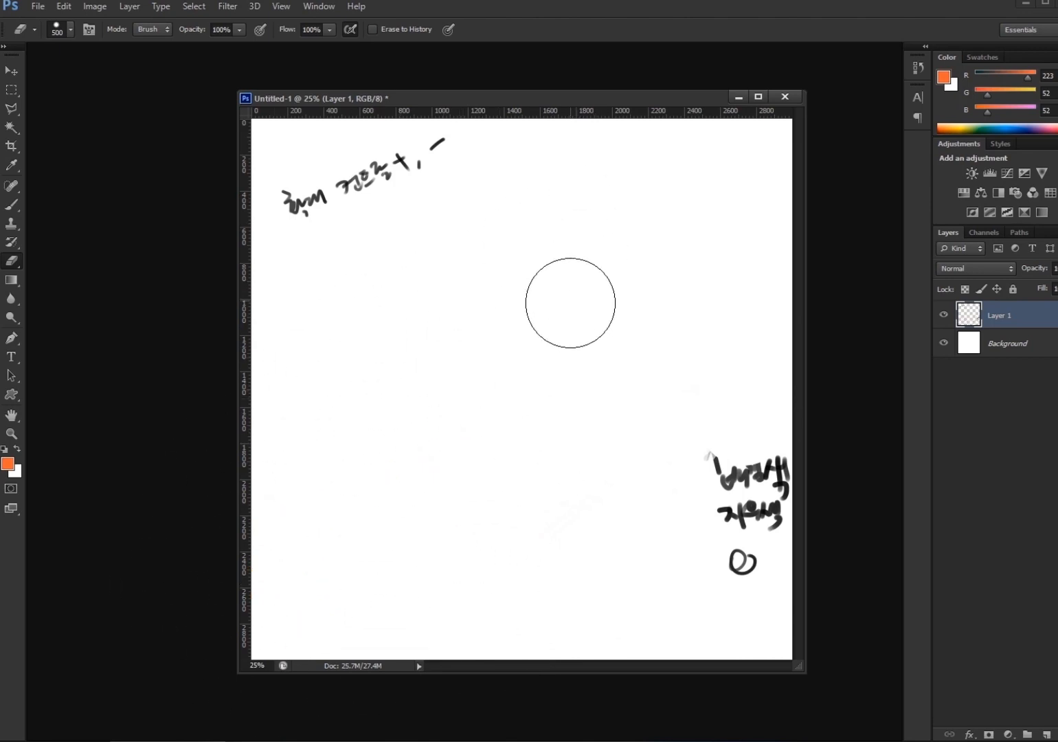
mouse_move(570, 303)
mouse_down()
mouse_move(751, 474)
mouse_move(642, 465)
mouse_move(371, 279)
mouse_move(244, 261)
mouse_move(622, 268)
mouse_up()
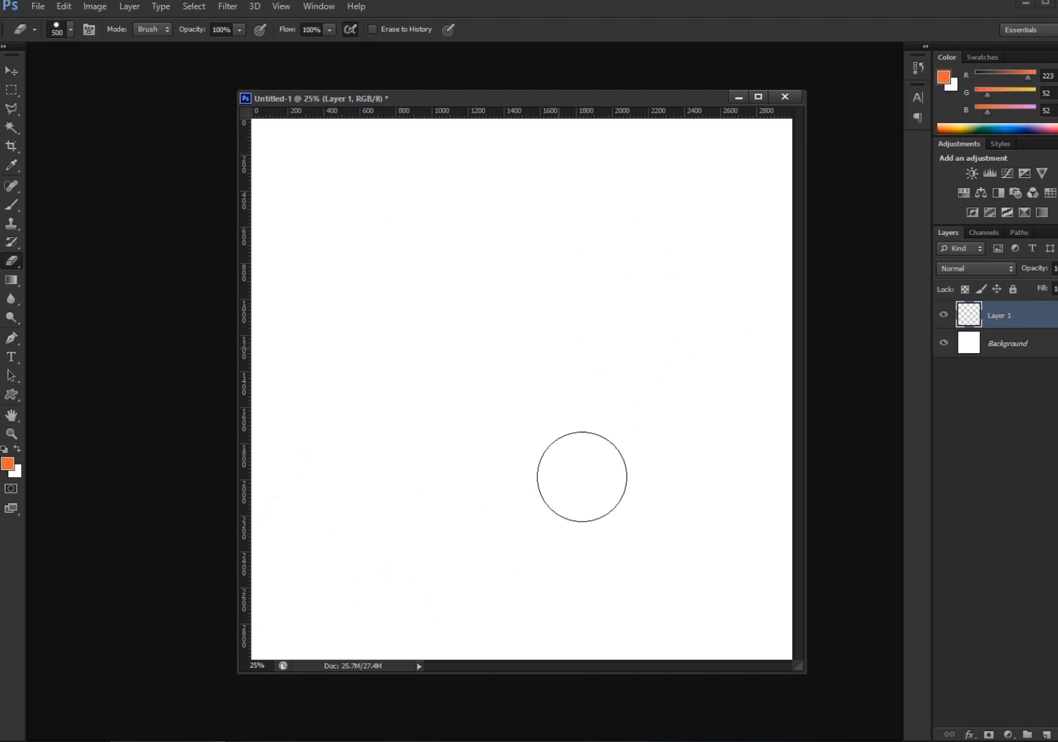
Move the document window up and left, and enlarge it to leave empty space around the canvas
drag(592, 95, 426, 75)
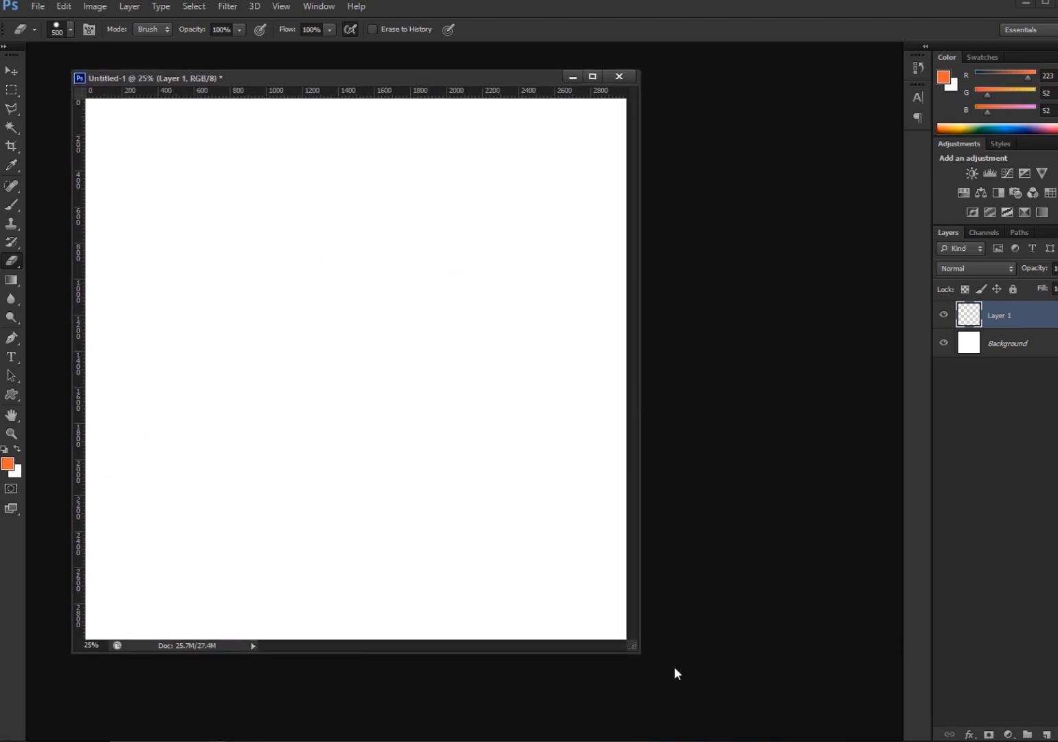
drag(643, 652, 803, 641)
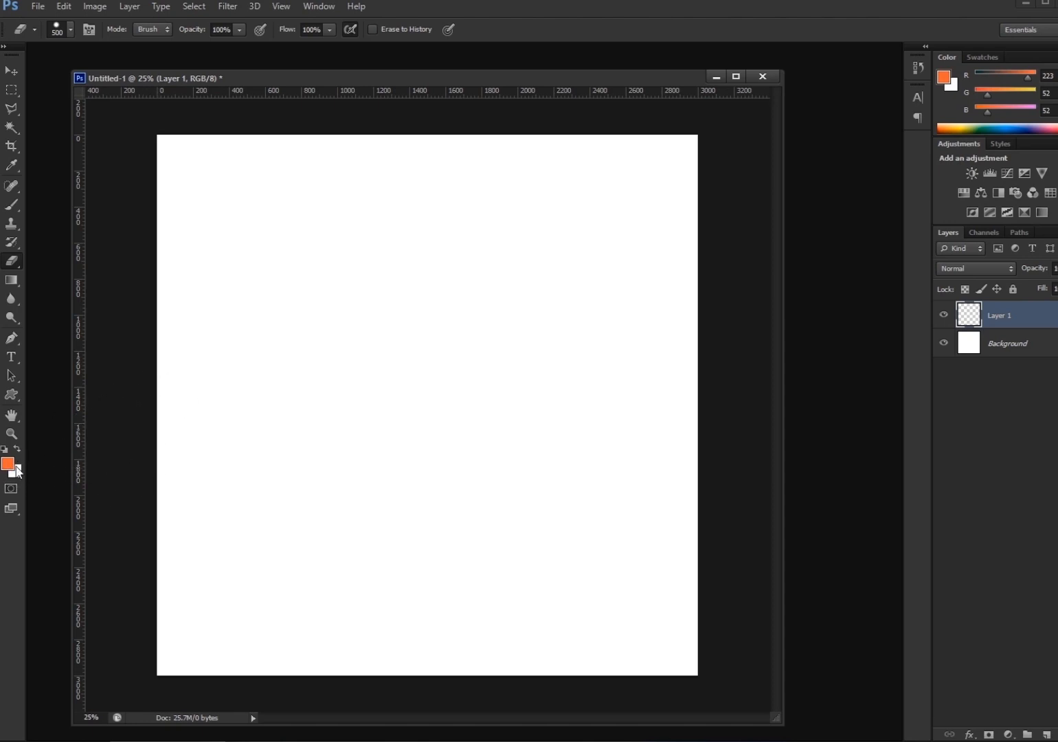
With the 30 px Brush, draw an orange parallelogram near the canvas center containing a scribble, with an arrow pointing up at the scribble
key(b)
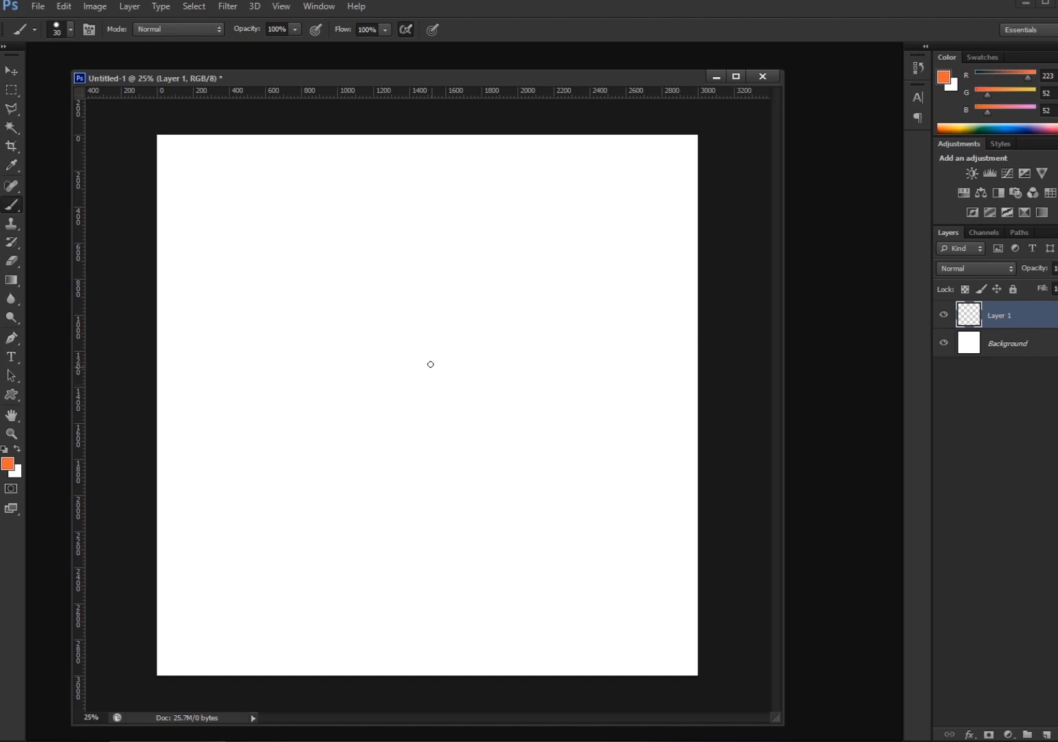
mouse_move(416, 343)
mouse_down()
mouse_move(330, 486)
mouse_move(598, 321)
mouse_move(542, 450)
mouse_up()
drag(328, 478, 559, 450)
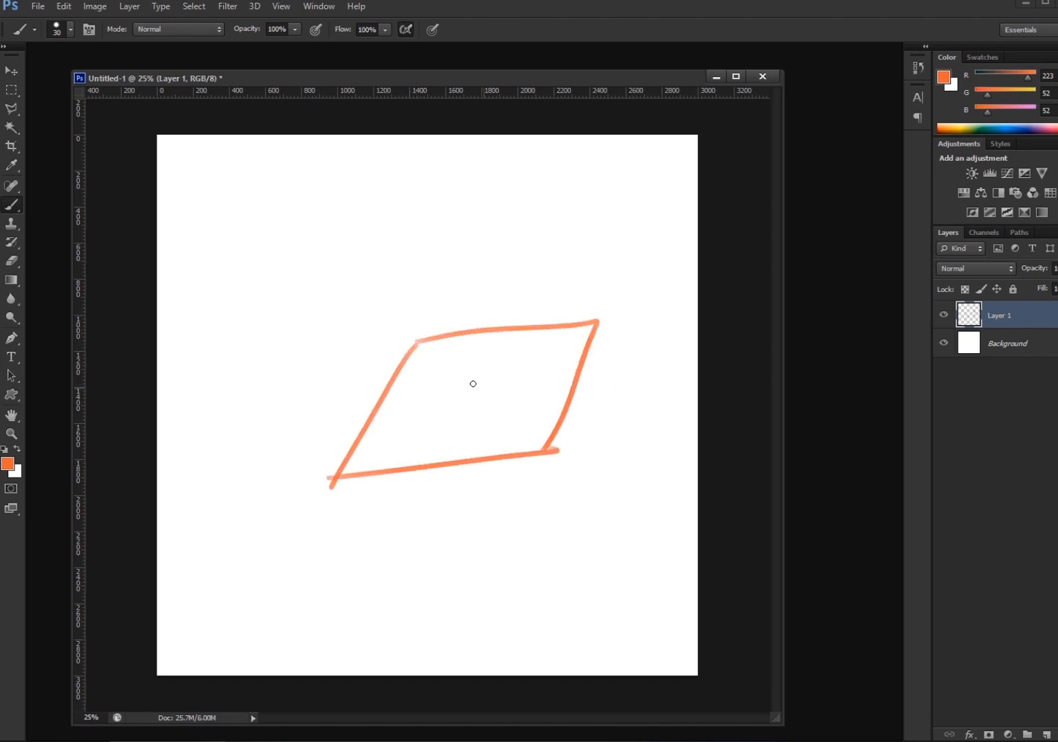
mouse_move(478, 357)
mouse_down()
mouse_move(459, 388)
mouse_move(562, 358)
mouse_up()
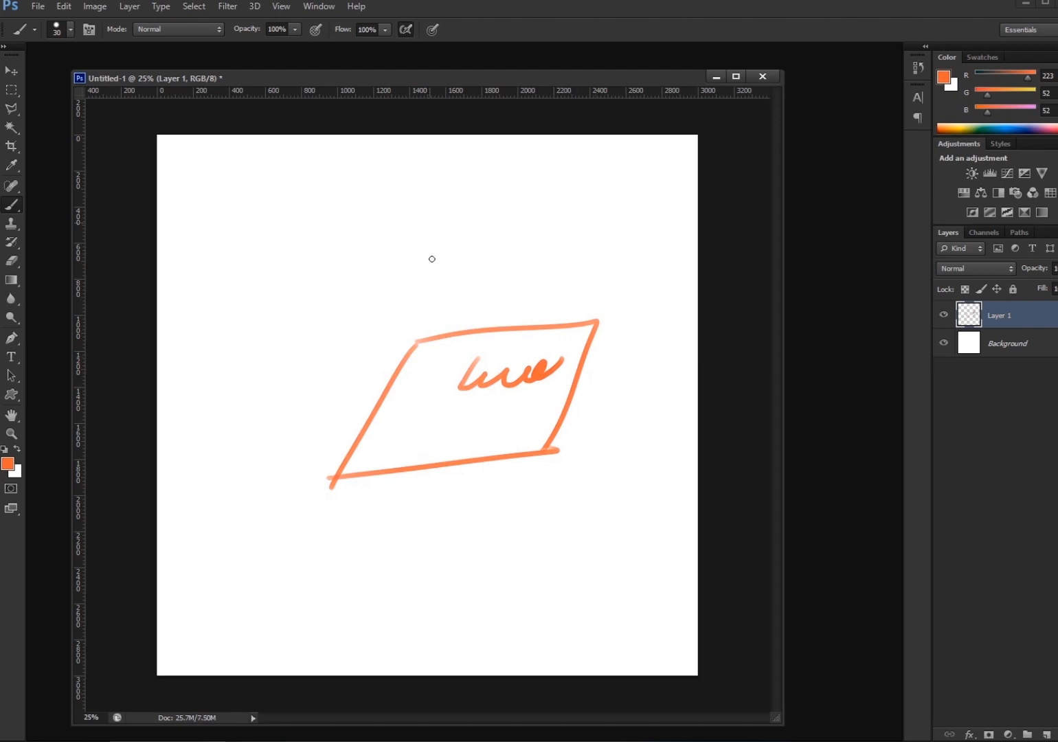
mouse_move(553, 510)
mouse_down()
mouse_move(529, 392)
mouse_move(518, 427)
mouse_up()
drag(528, 393, 545, 408)
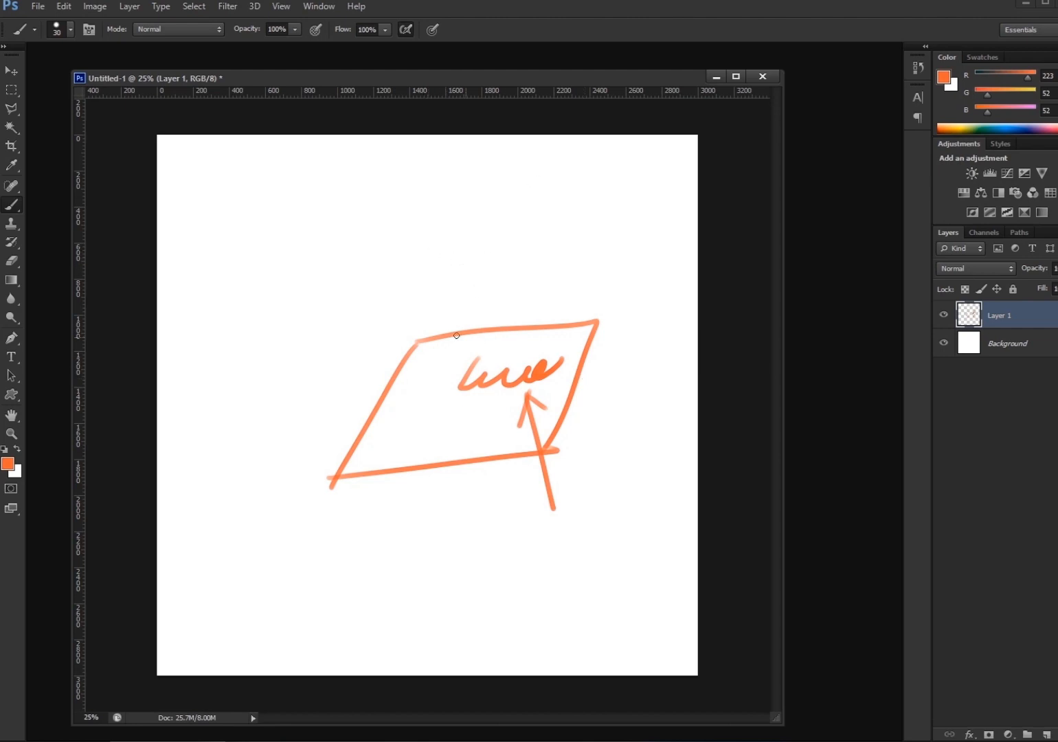
Draw a second orange parallelogram above the first, with two rows of loops inside and a curved arrow pointing at them
mouse_move(413, 198)
mouse_down()
mouse_move(347, 332)
mouse_move(642, 176)
mouse_move(596, 273)
mouse_up()
drag(358, 310, 591, 278)
drag(665, 220, 562, 233)
drag(562, 233, 582, 229)
mouse_move(456, 220)
mouse_down()
mouse_move(489, 229)
mouse_move(569, 205)
mouse_up()
drag(451, 255, 562, 240)
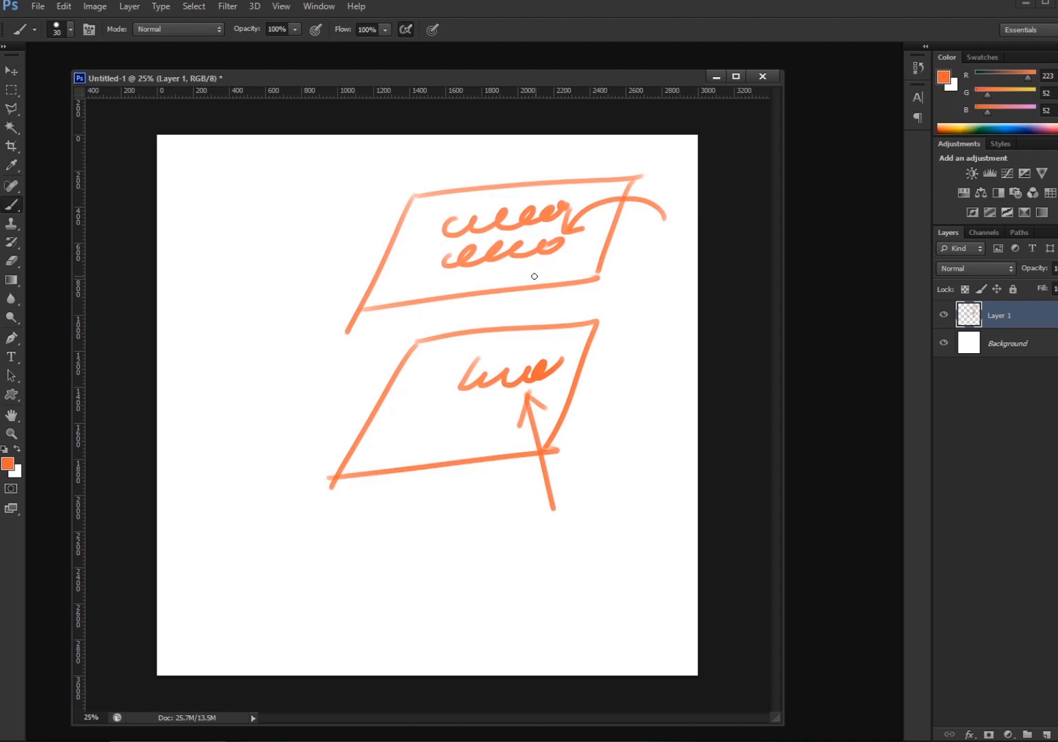
Add an arrow at the lower parallelogram's right side, a curved stroke across the upper one's right side and a looped arrow into its left
drag(654, 371, 584, 380)
drag(584, 380, 615, 394)
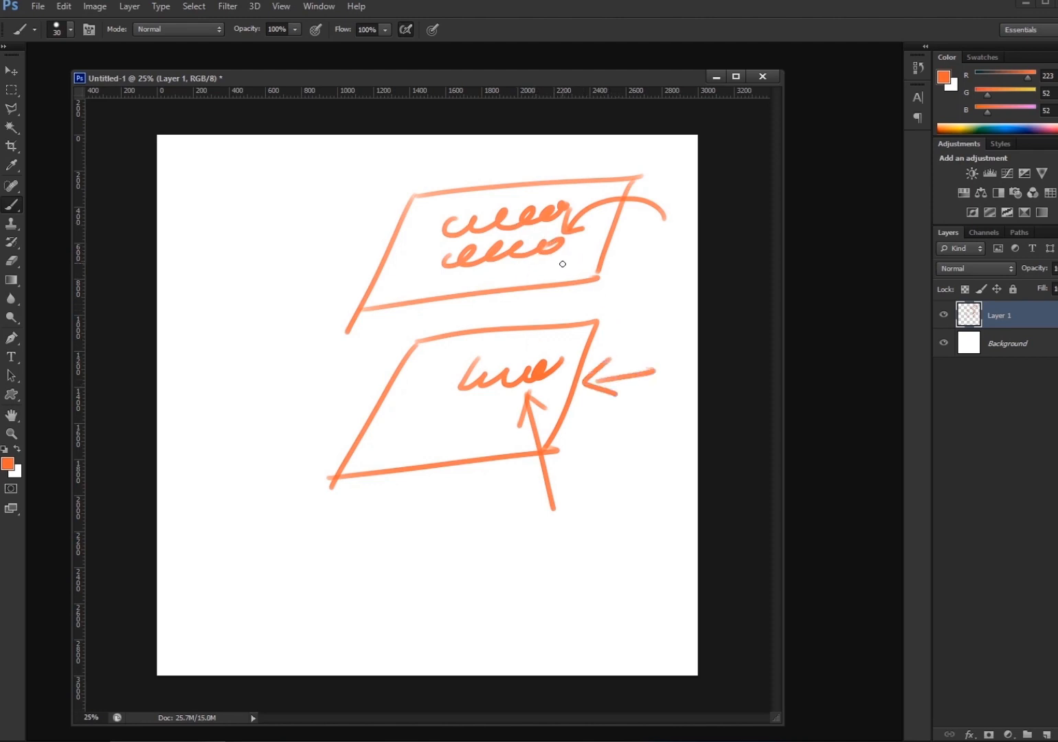
drag(584, 209, 670, 134)
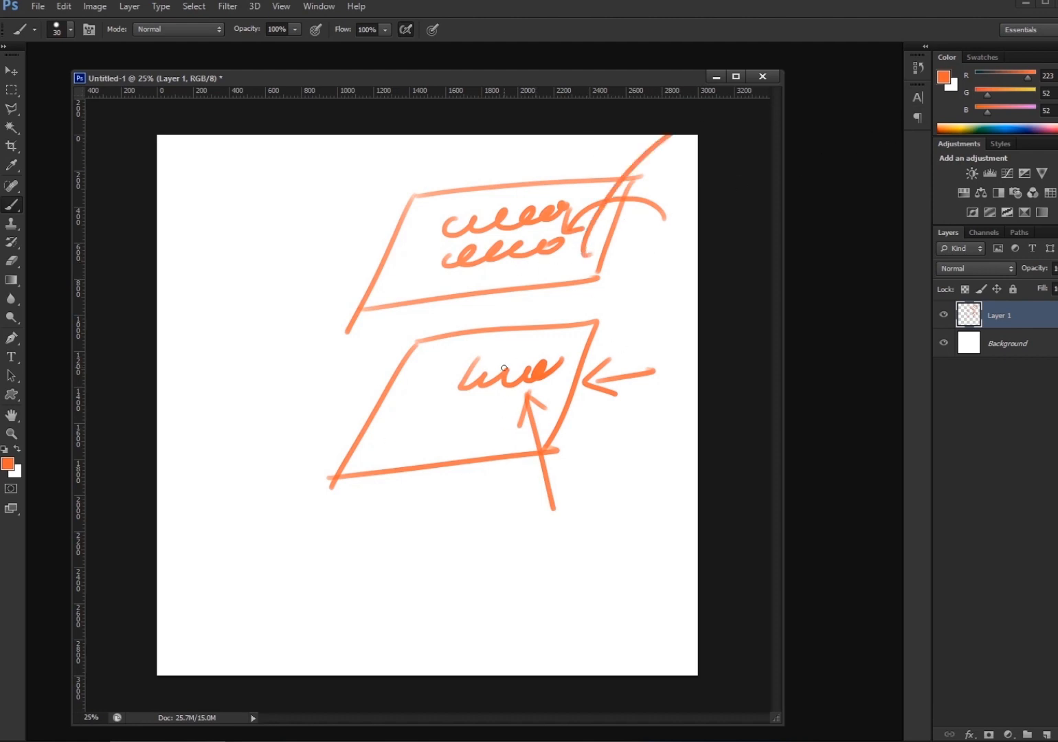
mouse_move(347, 184)
mouse_down()
mouse_move(371, 239)
mouse_move(411, 264)
mouse_move(390, 272)
mouse_up()
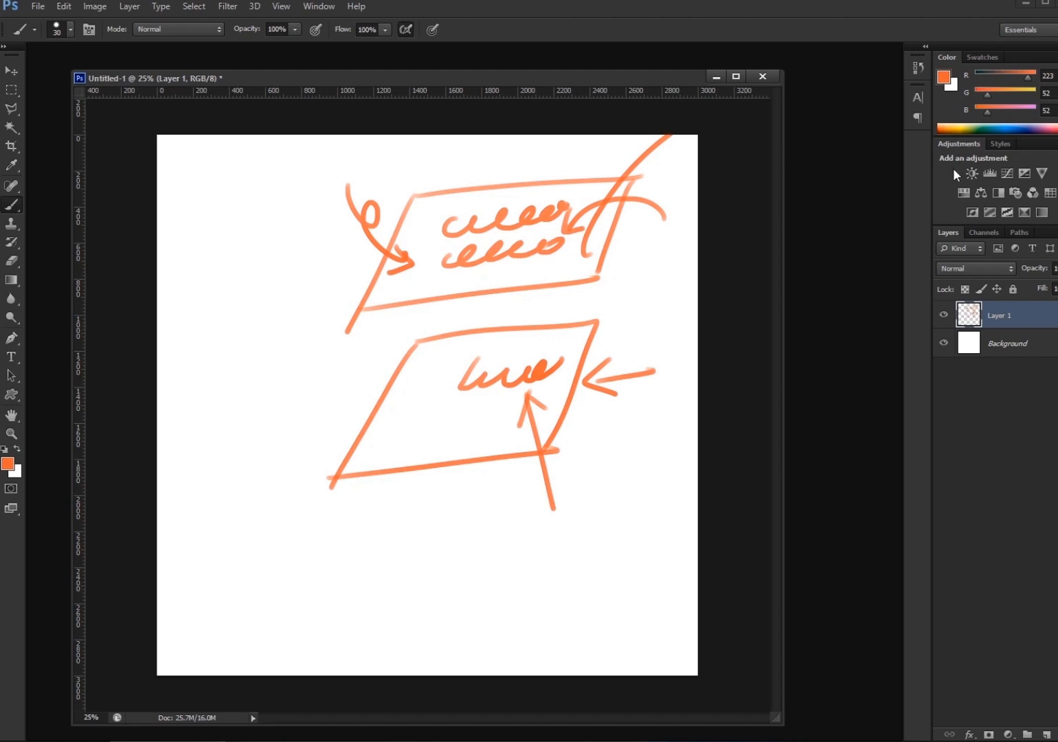
Hide the Layers panel and show it again
click(323, 5)
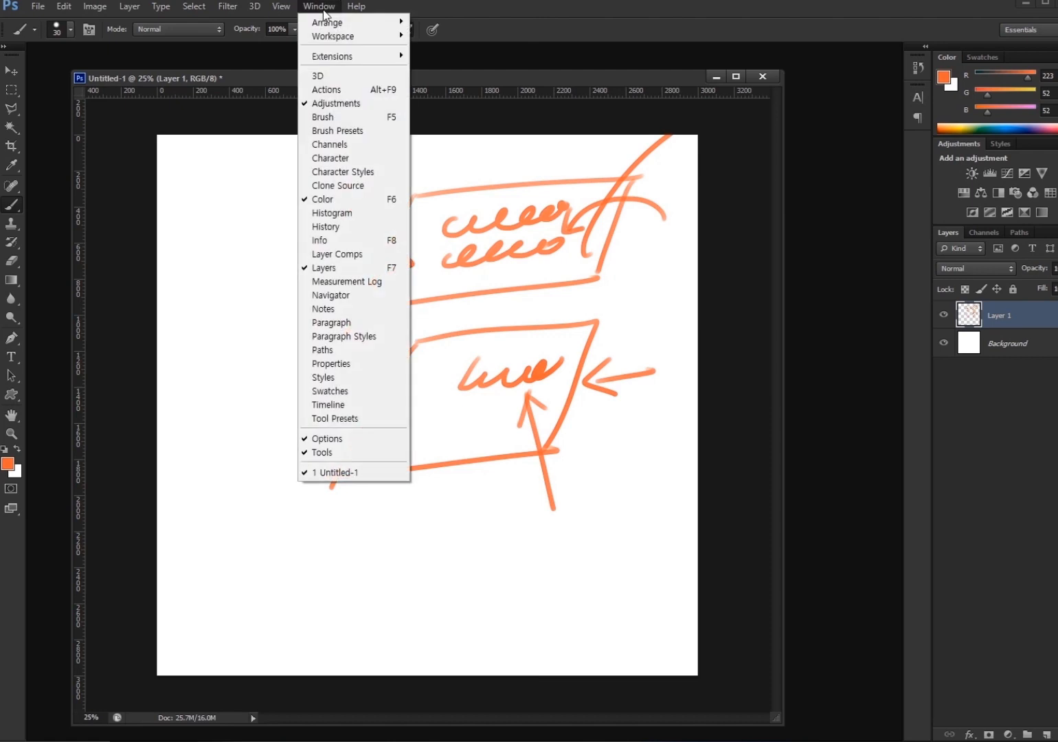
click(323, 269)
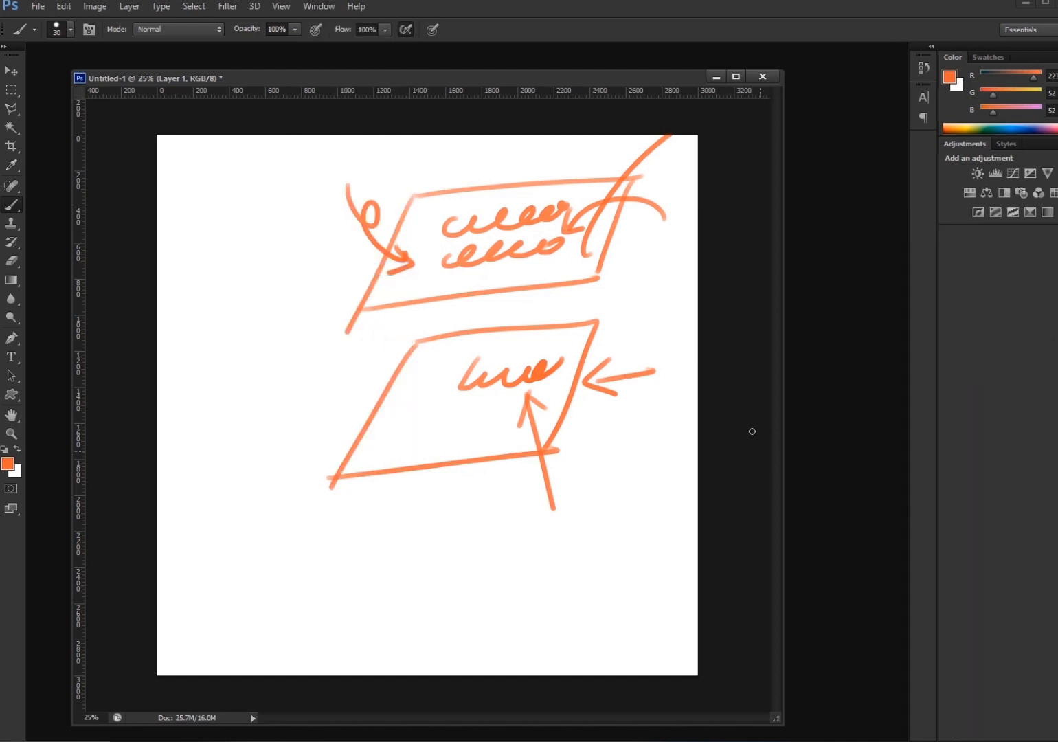
click(322, 5)
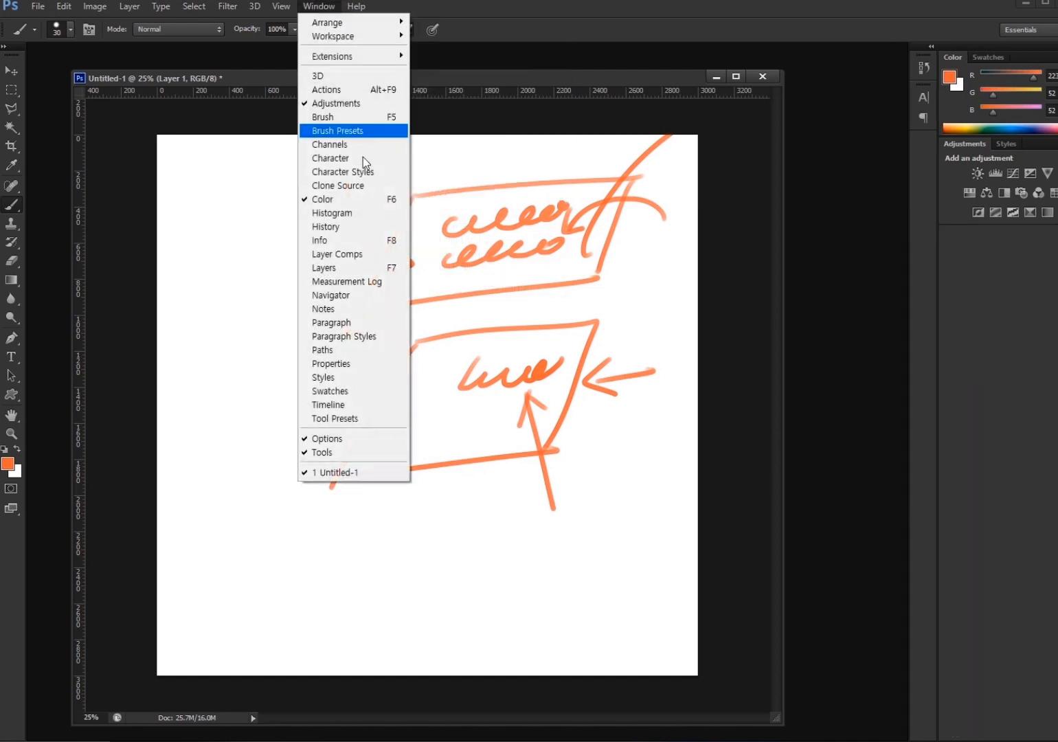
click(358, 267)
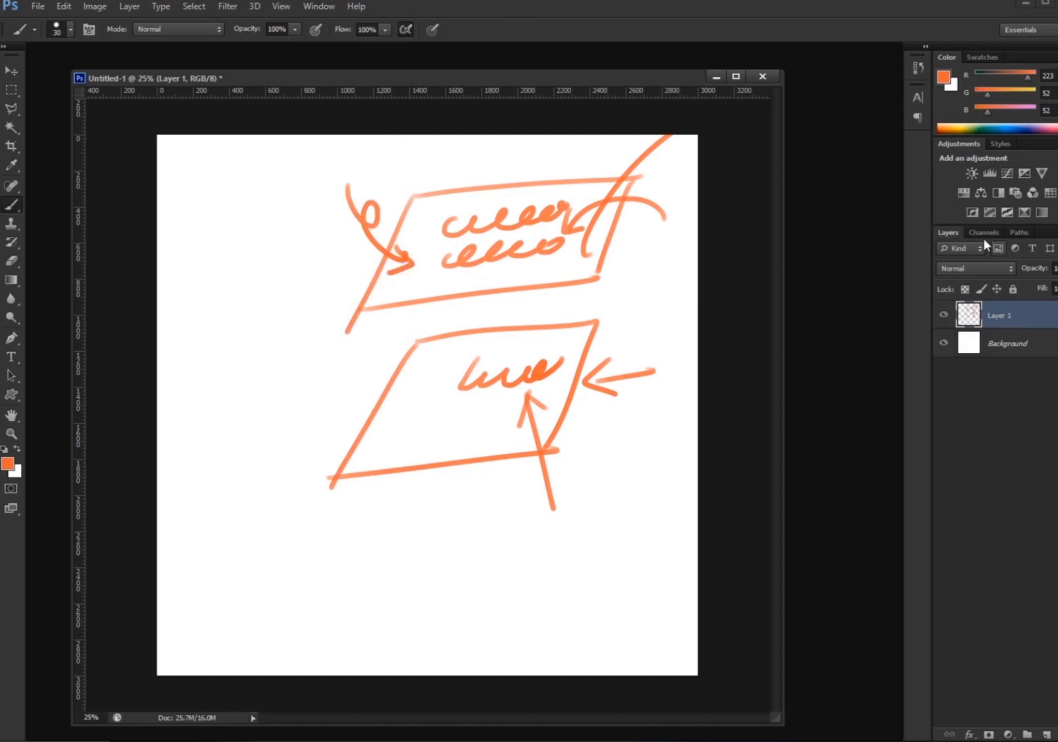
Undock the Layers panel to float beside the canvas, and delete Layer 1
drag(952, 233, 776, 119)
drag(770, 118, 770, 118)
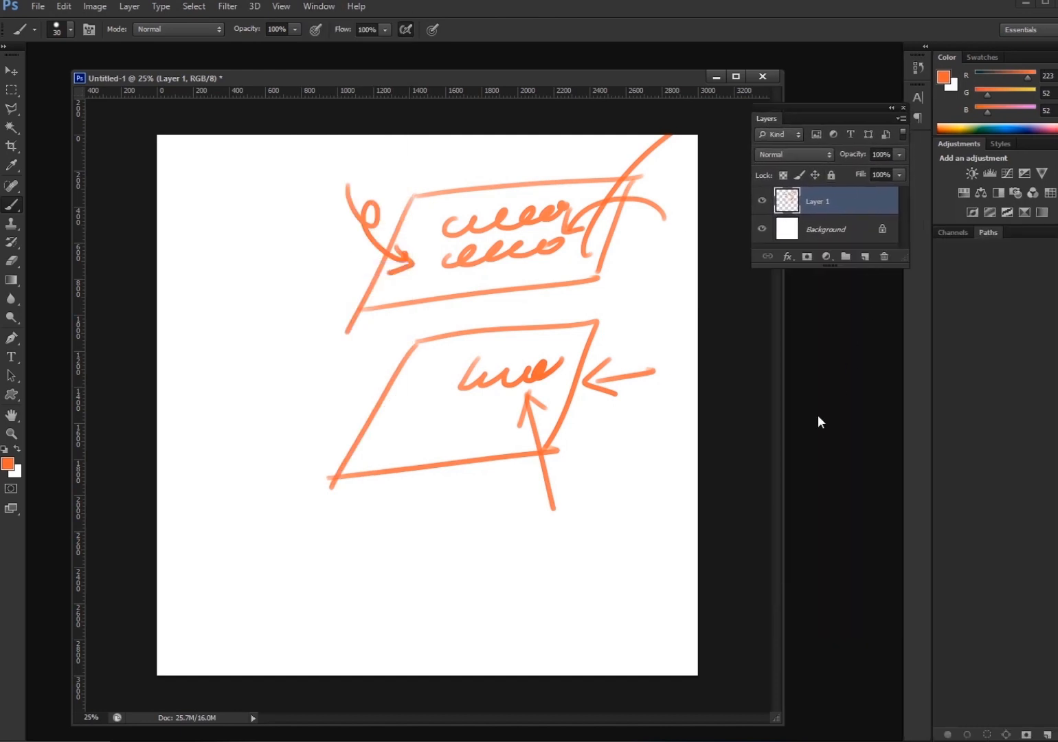
click(883, 257)
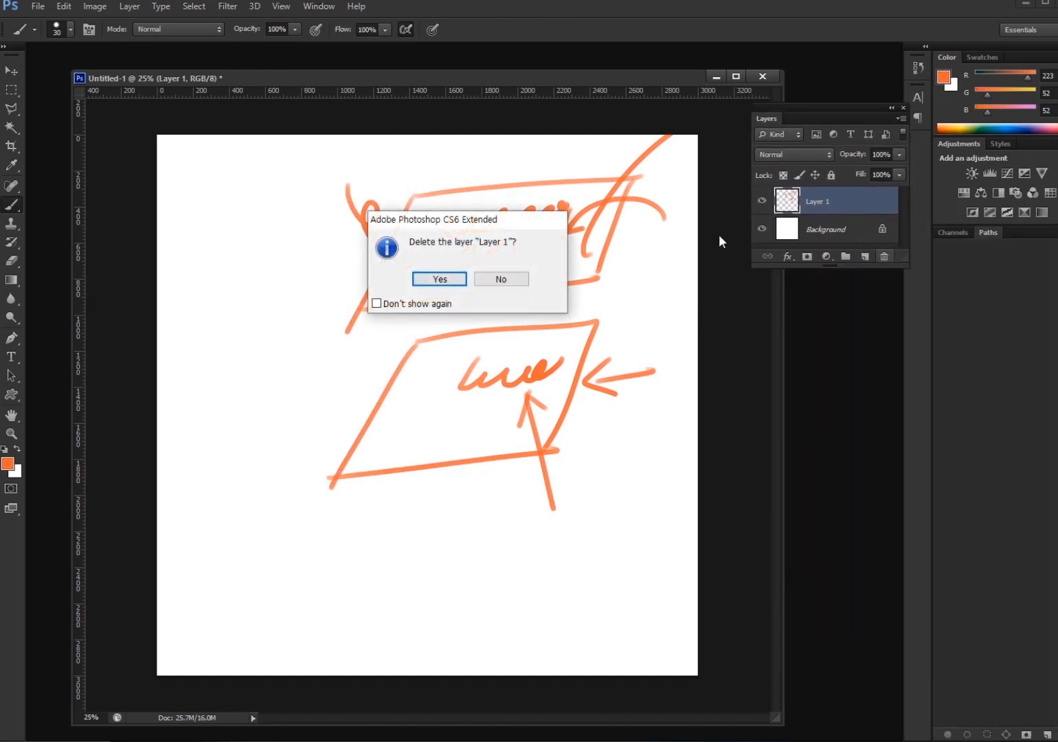
key(Return)
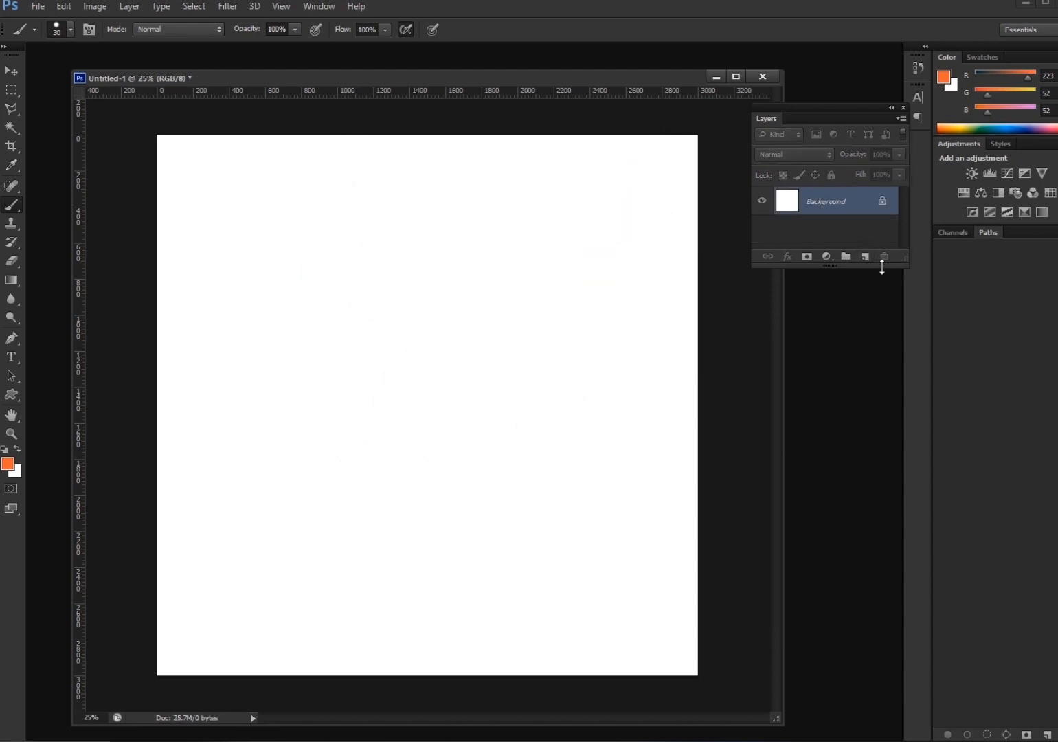
Lengthen the floating Layers panel and draw an orange page icon with a folded corner on the Background layer's upper-left area
drag(881, 267, 854, 549)
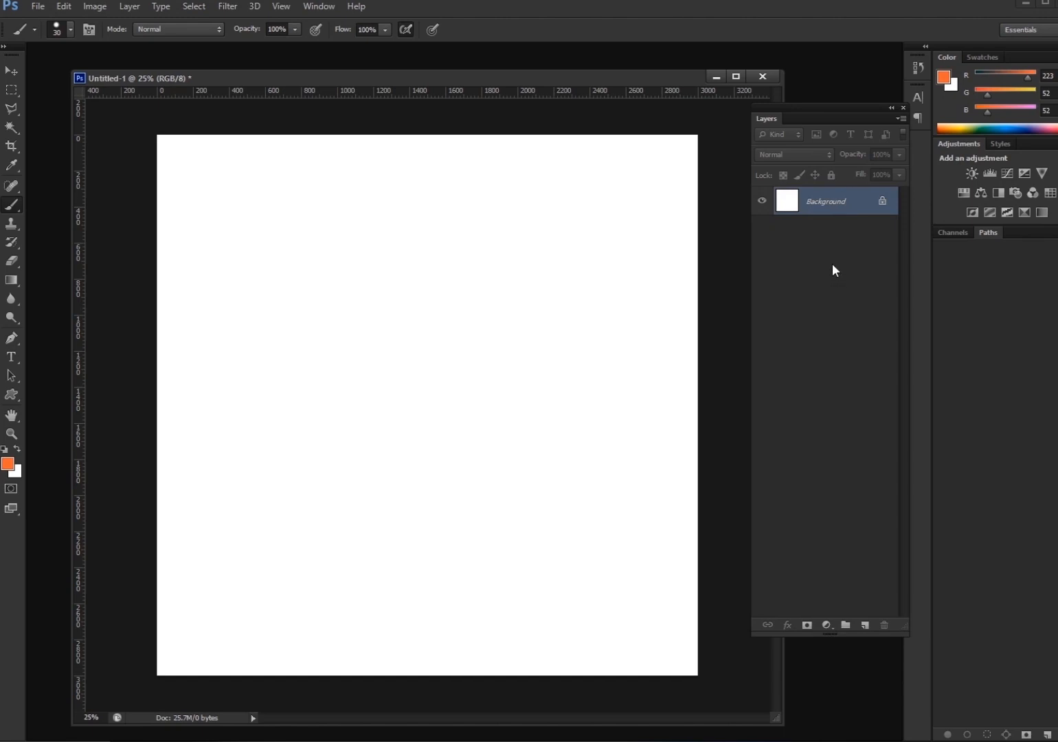
mouse_move(320, 210)
mouse_down()
mouse_move(321, 284)
mouse_move(383, 205)
mouse_move(335, 287)
mouse_move(325, 276)
mouse_move(332, 289)
mouse_move(343, 265)
mouse_up()
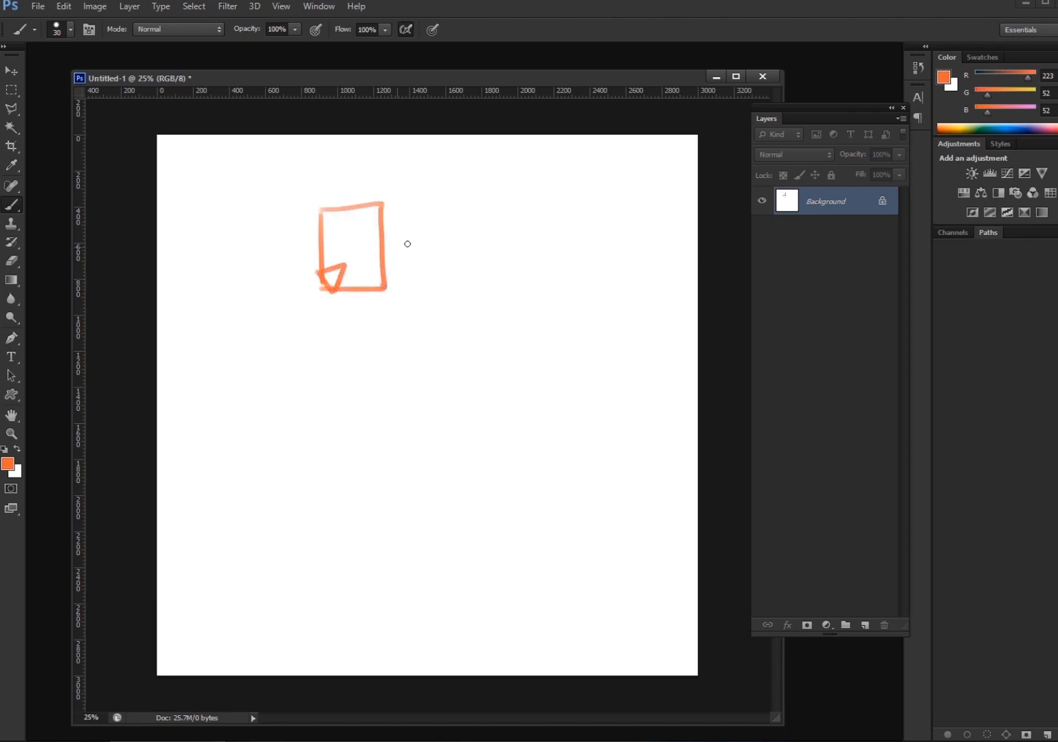
Add a new layer above the Background and switch the layer thumbnails to a larger size
click(865, 624)
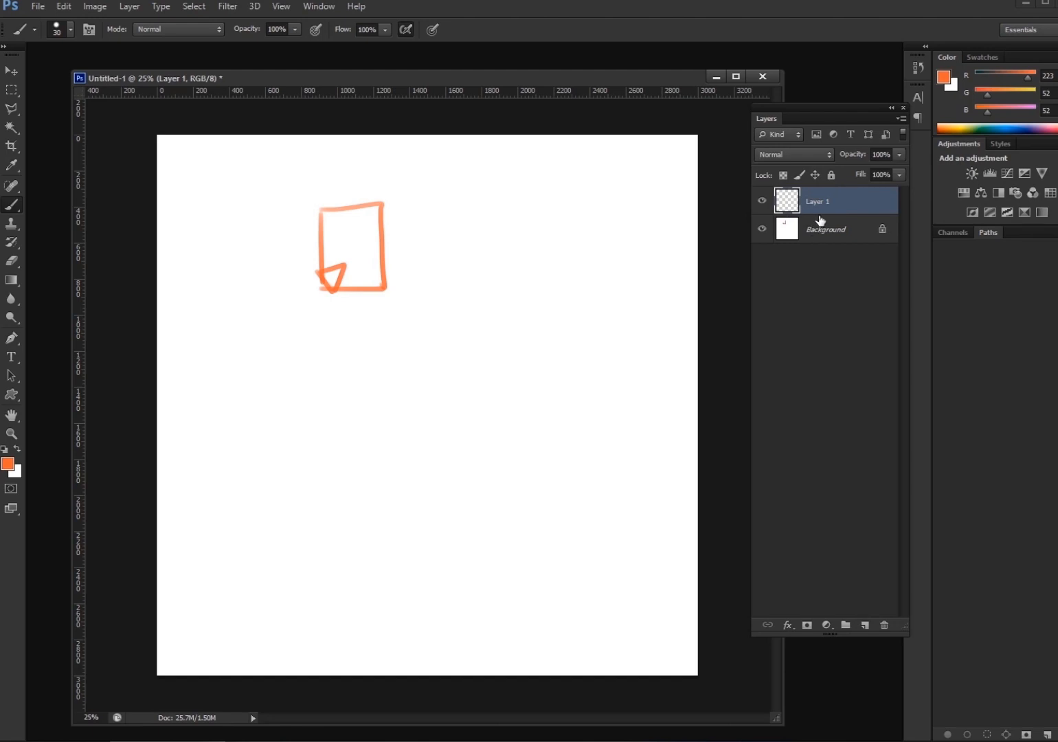
right_click(786, 336)
click(846, 395)
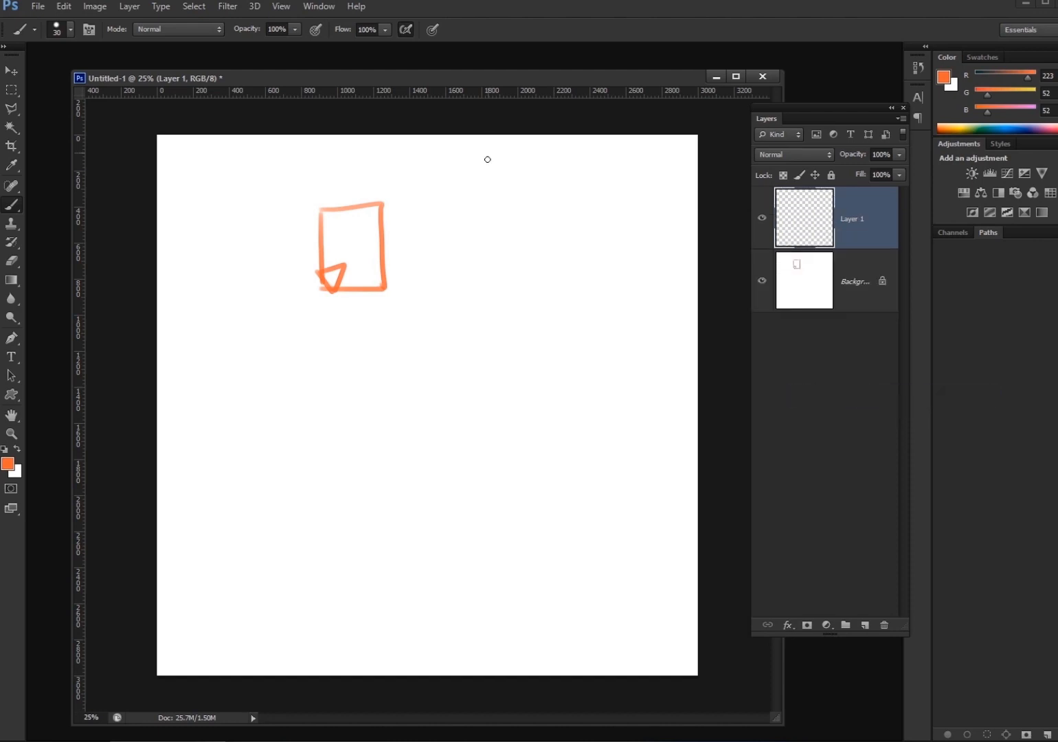
Draw four small orange checkerboard squares to the right of the page icon, with an arrow pointing right from them
mouse_move(474, 241)
mouse_down()
mouse_move(489, 223)
mouse_move(480, 240)
mouse_move(500, 264)
mouse_up()
mouse_move(498, 242)
mouse_down()
mouse_move(512, 237)
mouse_move(500, 264)
mouse_up()
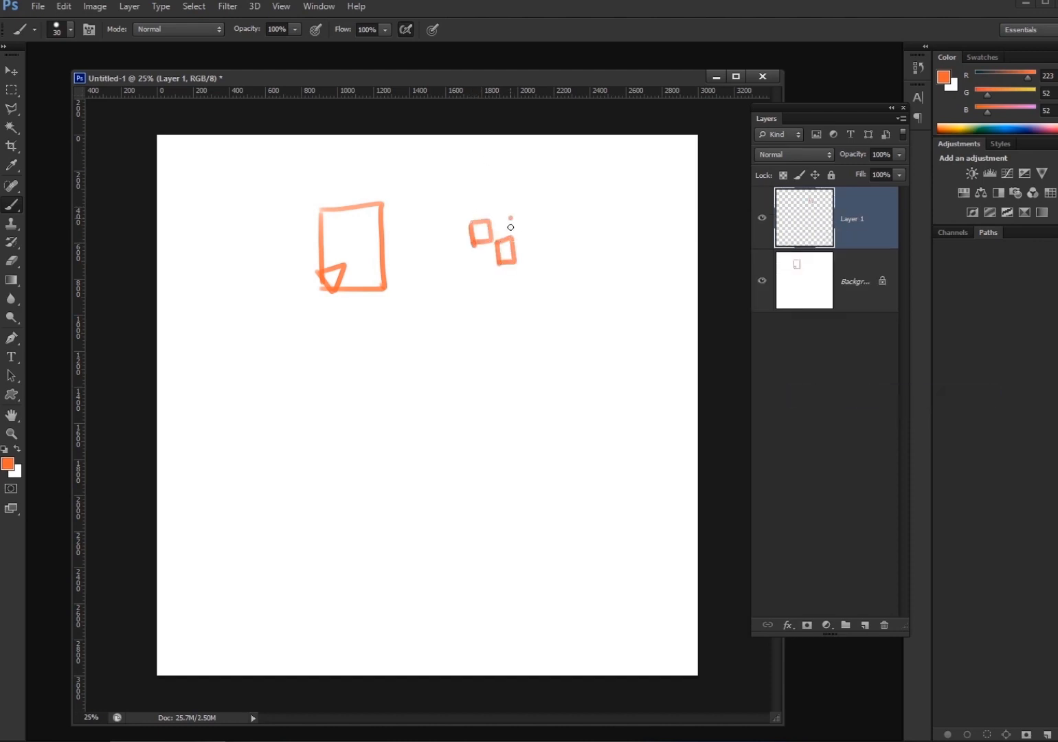
drag(509, 218, 513, 236)
mouse_move(509, 218)
mouse_down()
mouse_move(534, 239)
mouse_move(531, 262)
mouse_up()
mouse_move(527, 241)
mouse_down()
mouse_move(530, 263)
mouse_move(673, 220)
mouse_move(667, 231)
mouse_up()
Handwrite "투명하다." in orange beneath the checkerboard squares
drag(485, 292, 509, 305)
mouse_move(488, 314)
mouse_down()
mouse_move(514, 312)
mouse_move(508, 327)
mouse_up()
mouse_move(514, 294)
mouse_down()
mouse_move(515, 311)
mouse_move(528, 313)
mouse_up()
drag(533, 290, 532, 325)
drag(545, 287, 557, 304)
drag(547, 307, 565, 317)
drag(568, 303, 588, 294)
drag(579, 296, 590, 311)
mouse_move(593, 288)
mouse_down()
mouse_move(594, 313)
mouse_move(605, 301)
mouse_up()
click(606, 323)
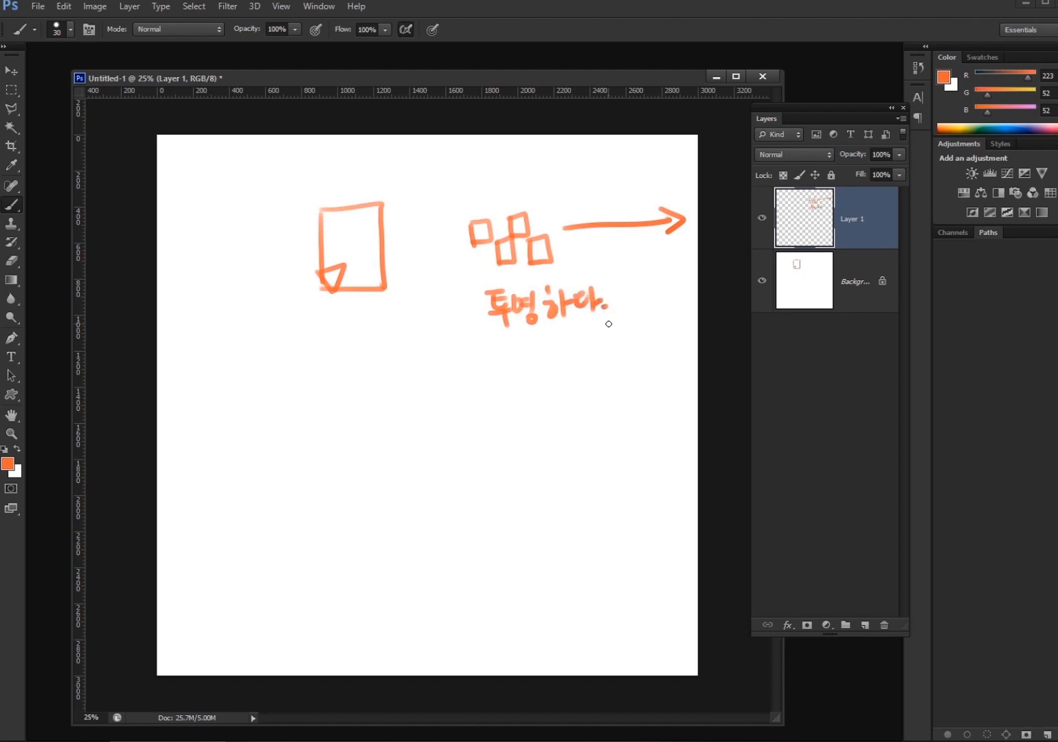
Circle the checkerboard squares and the handwritten note, and add arrows pointing at the squares and at the page icon
drag(523, 237, 567, 231)
drag(608, 328, 538, 388)
mouse_move(554, 182)
mouse_down()
mouse_move(576, 245)
mouse_move(431, 241)
mouse_move(531, 174)
mouse_move(540, 289)
mouse_move(426, 246)
mouse_move(490, 166)
mouse_move(555, 219)
mouse_up()
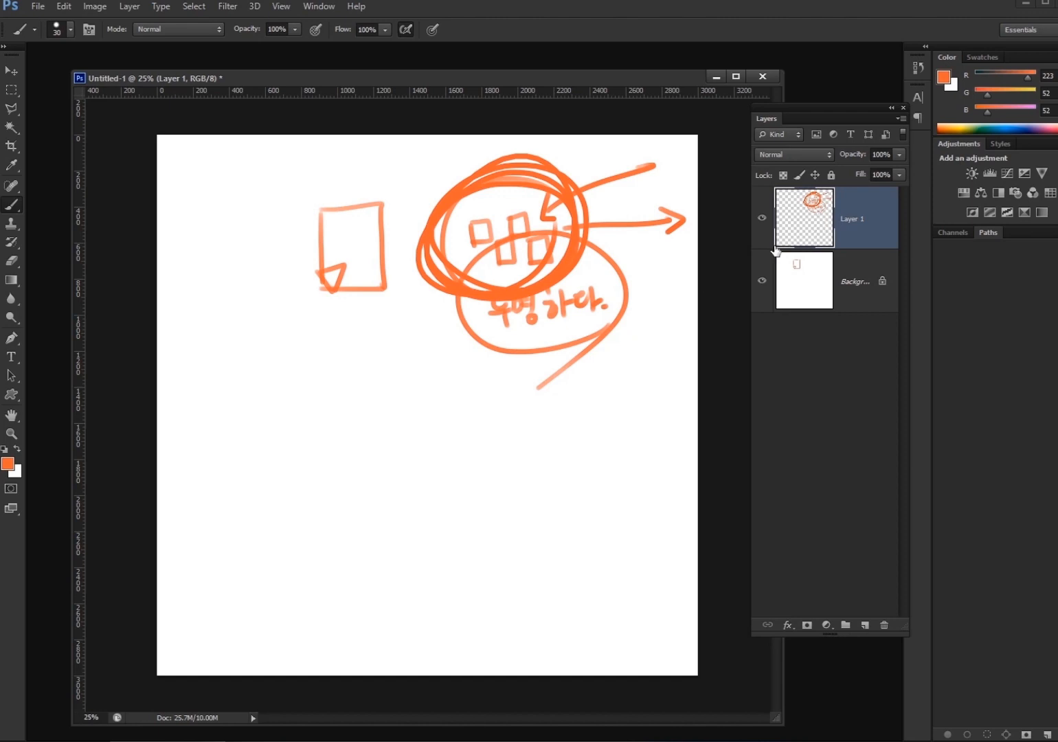
mouse_move(355, 306)
mouse_down()
mouse_move(363, 353)
mouse_move(380, 323)
mouse_up()
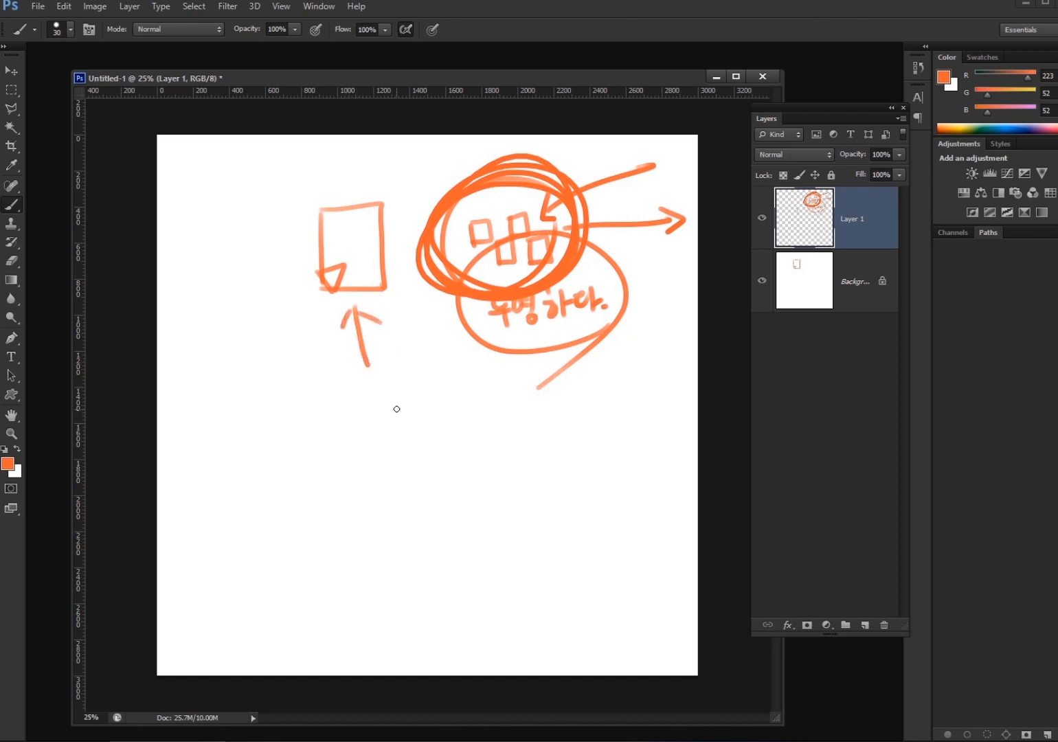
Sketch a small orange lidded box near the canvas center, below the page icon
mouse_move(394, 406)
mouse_down()
mouse_move(392, 434)
mouse_move(454, 434)
mouse_move(398, 464)
mouse_up()
mouse_move(395, 406)
mouse_down()
mouse_move(449, 432)
mouse_move(458, 455)
mouse_up()
drag(405, 459, 458, 454)
drag(376, 414, 462, 407)
mouse_move(395, 412)
mouse_down()
mouse_move(416, 393)
mouse_move(453, 411)
mouse_up()
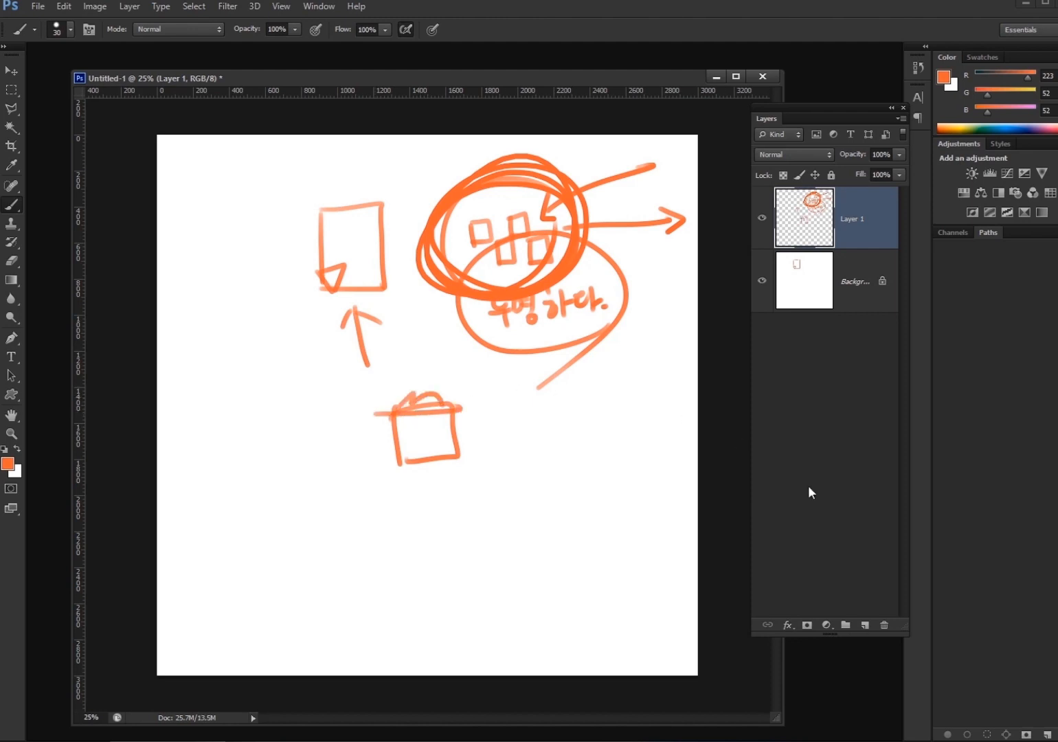
Delete Layer 1 together with its drawings
click(884, 625)
click(438, 278)
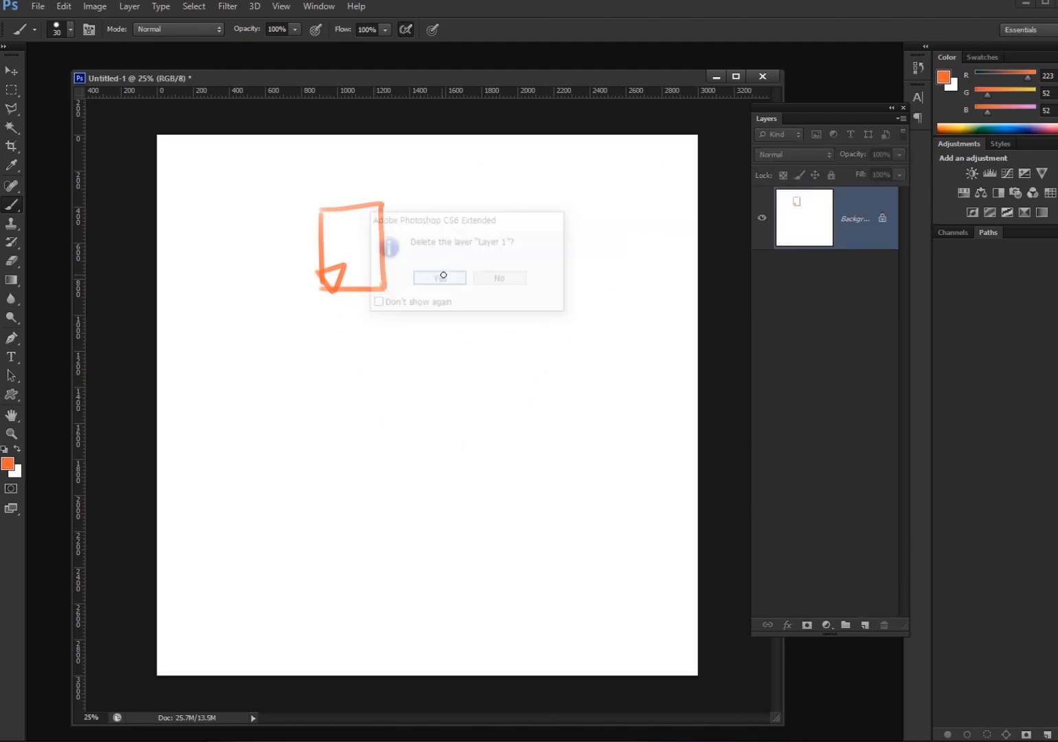
Add five new empty layers above the Background
click(864, 625)
click(863, 625)
click(864, 625)
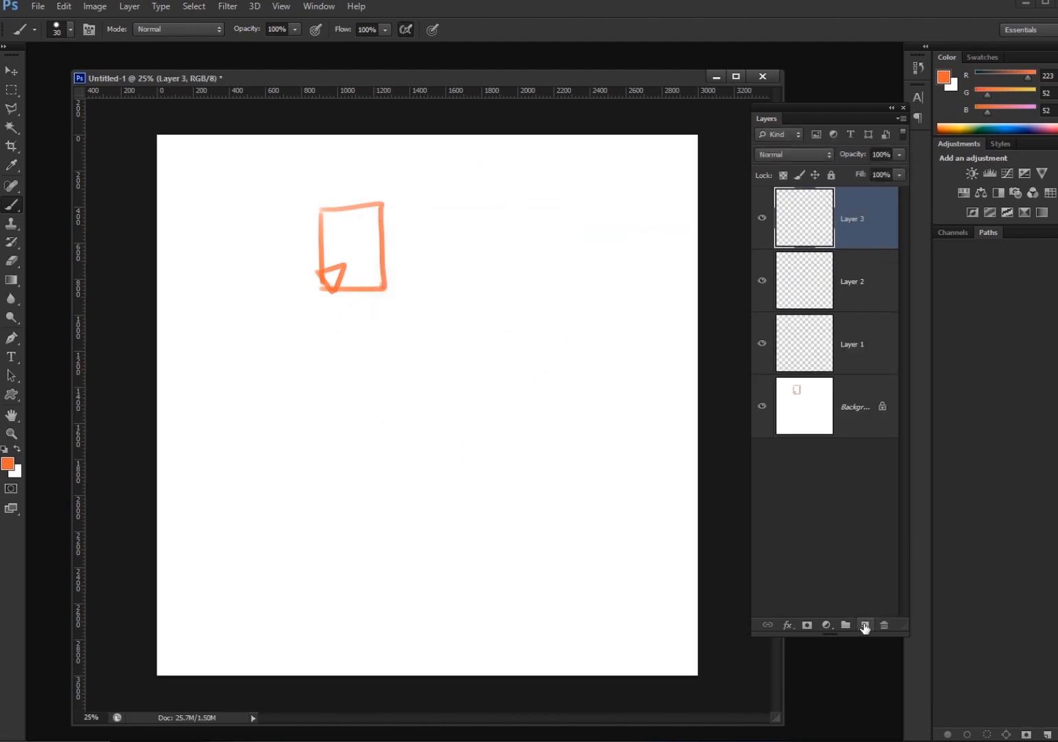
click(864, 626)
click(863, 625)
Delete Layer 5 and Layer 4
click(884, 624)
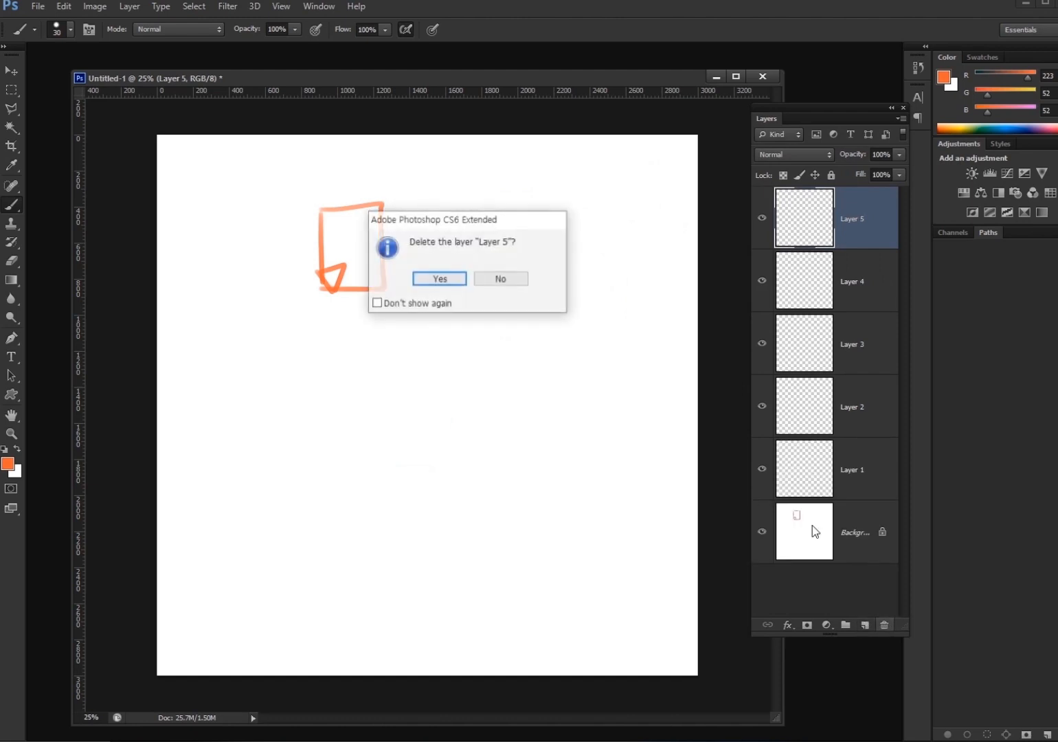
click(437, 281)
click(884, 625)
click(440, 278)
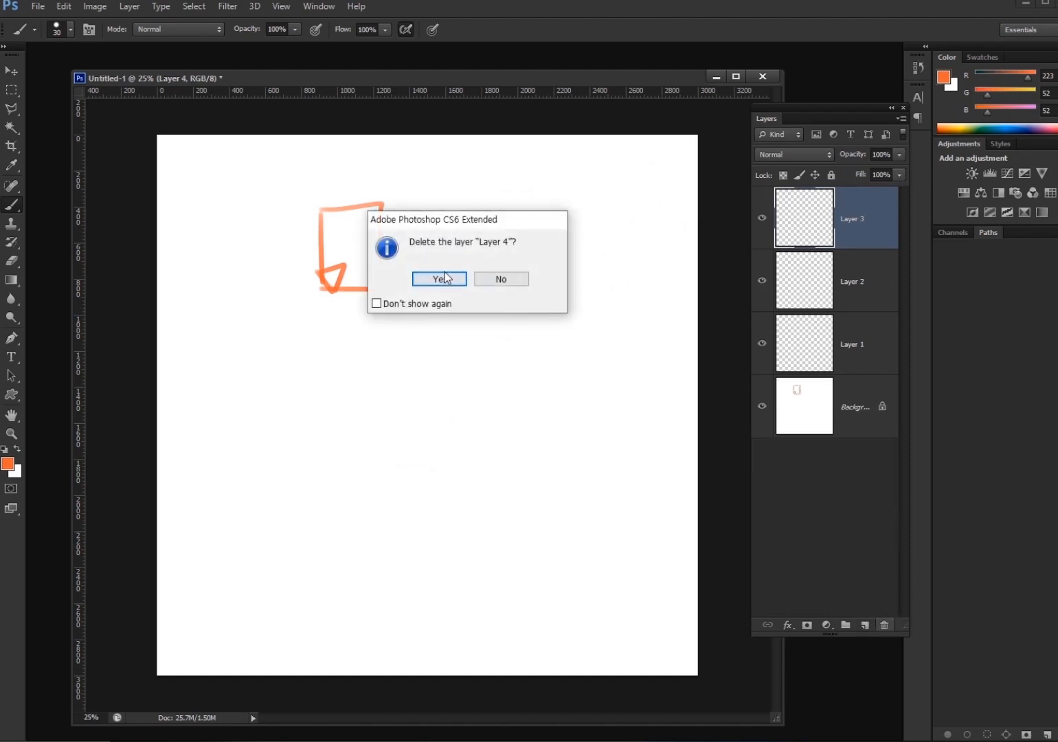
Rearrange the layer stack so that Layer 3 sits between Layer 2 and Layer 1
drag(883, 222, 866, 242)
drag(858, 342, 860, 306)
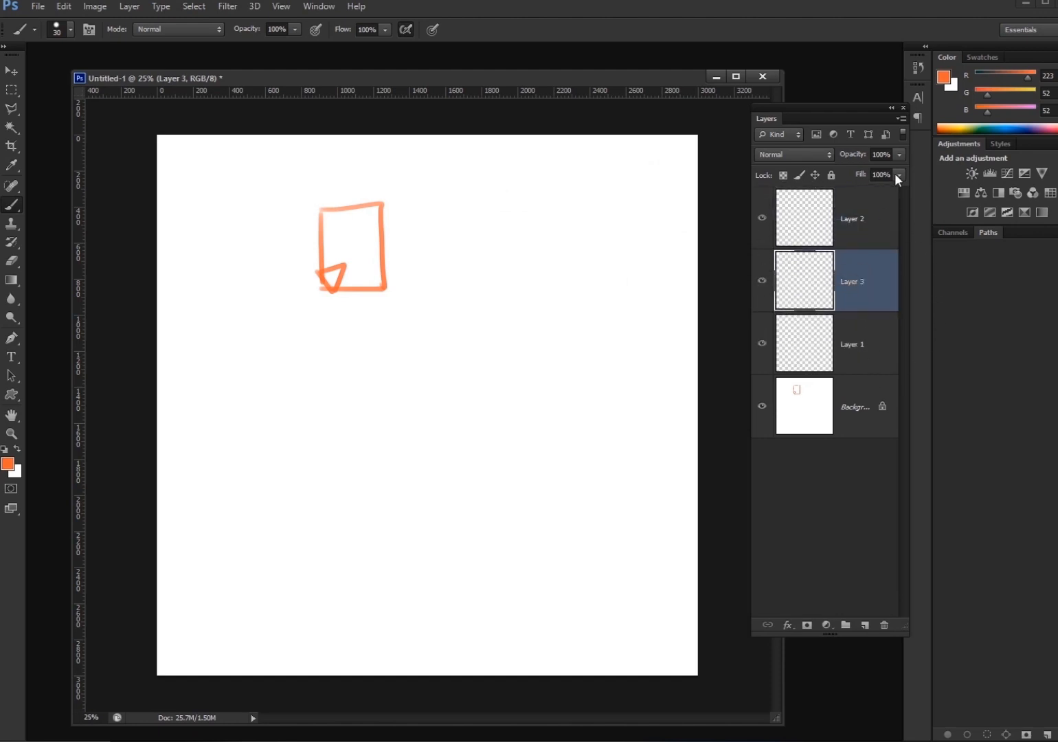
Select Layer 2, Layer 3 and Layer 1 together and delete them
click(878, 234)
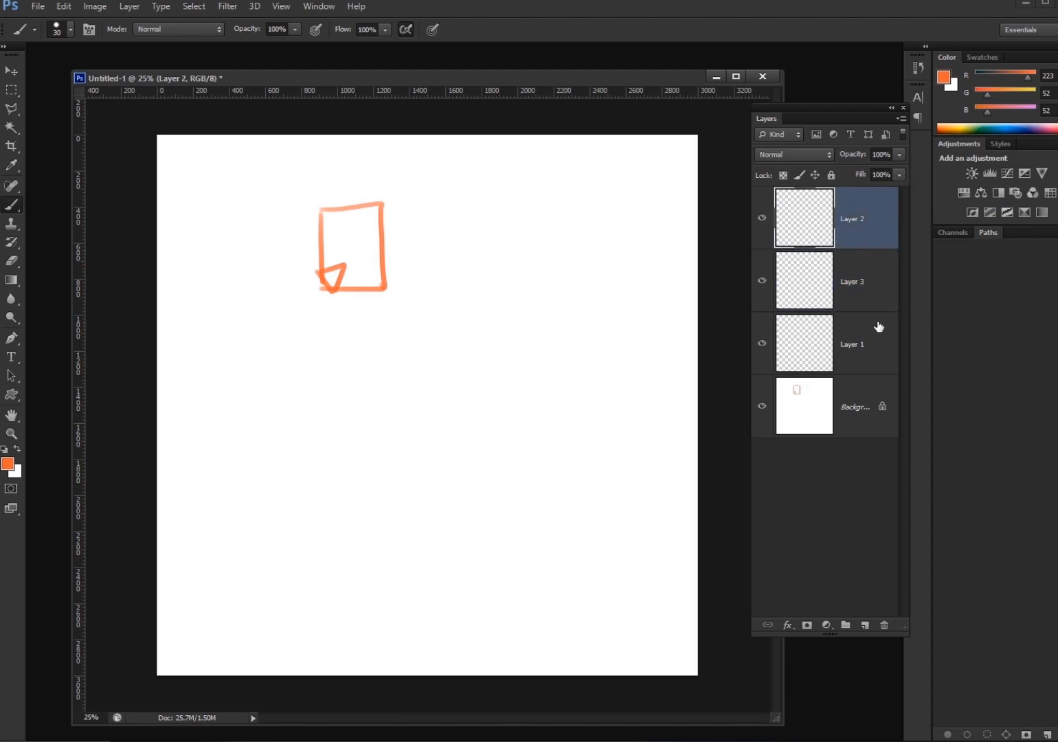
shift+click(874, 328)
key(Delete)
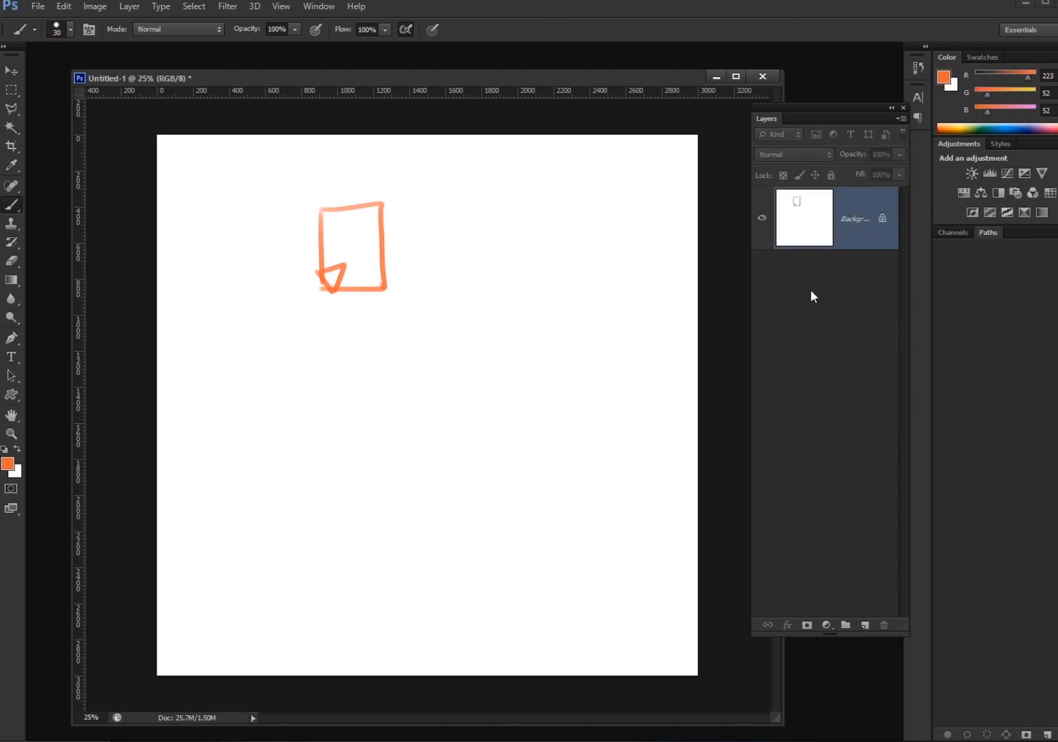
Erase the orange rectangle and triangle sketch from the Background layer with the Eraser
click(14, 261)
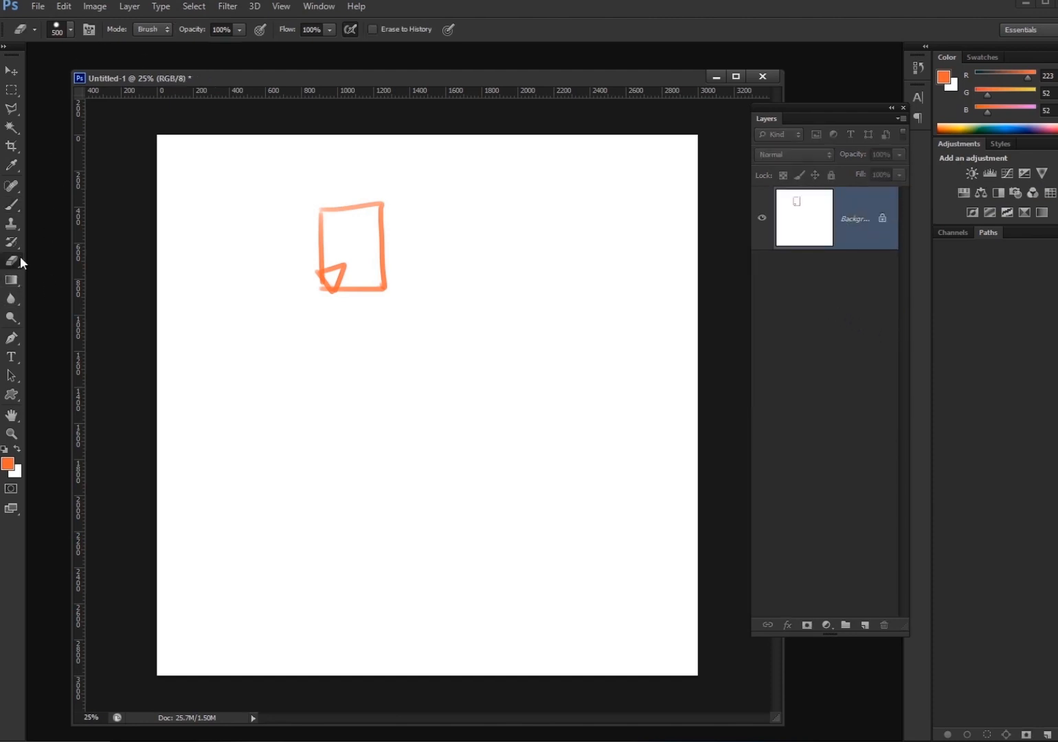
mouse_move(326, 271)
mouse_down()
mouse_move(399, 189)
mouse_move(356, 312)
mouse_up()
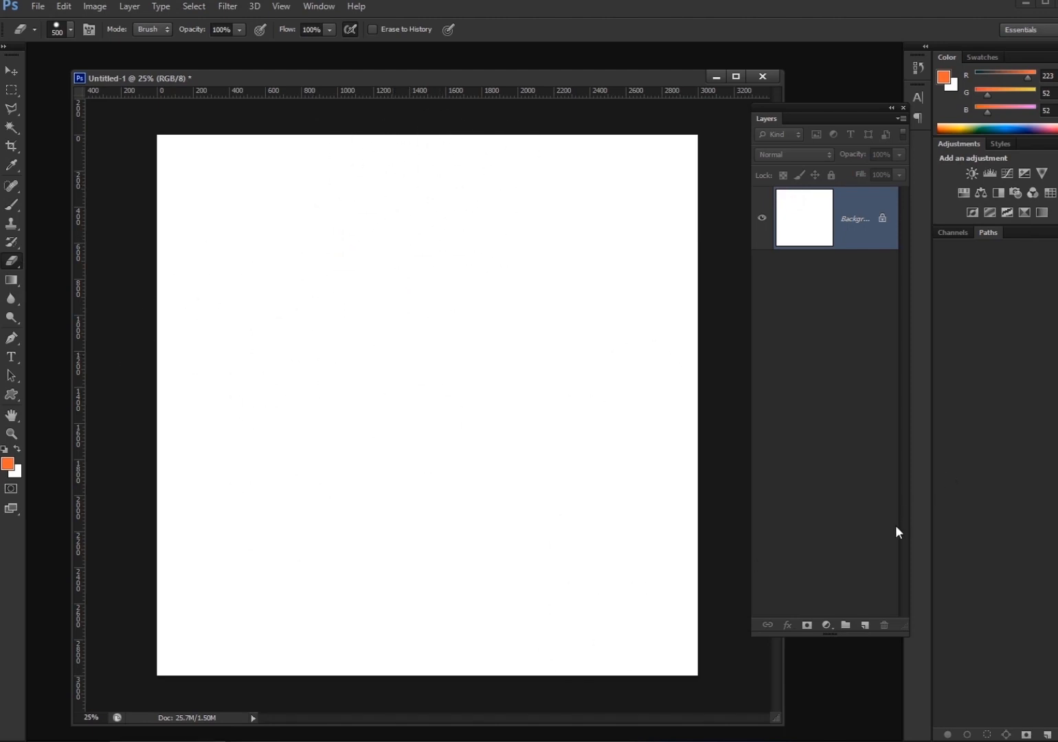
Add a new empty layer above the Background and dock the floating Layers panel beside Channels and Paths
click(866, 624)
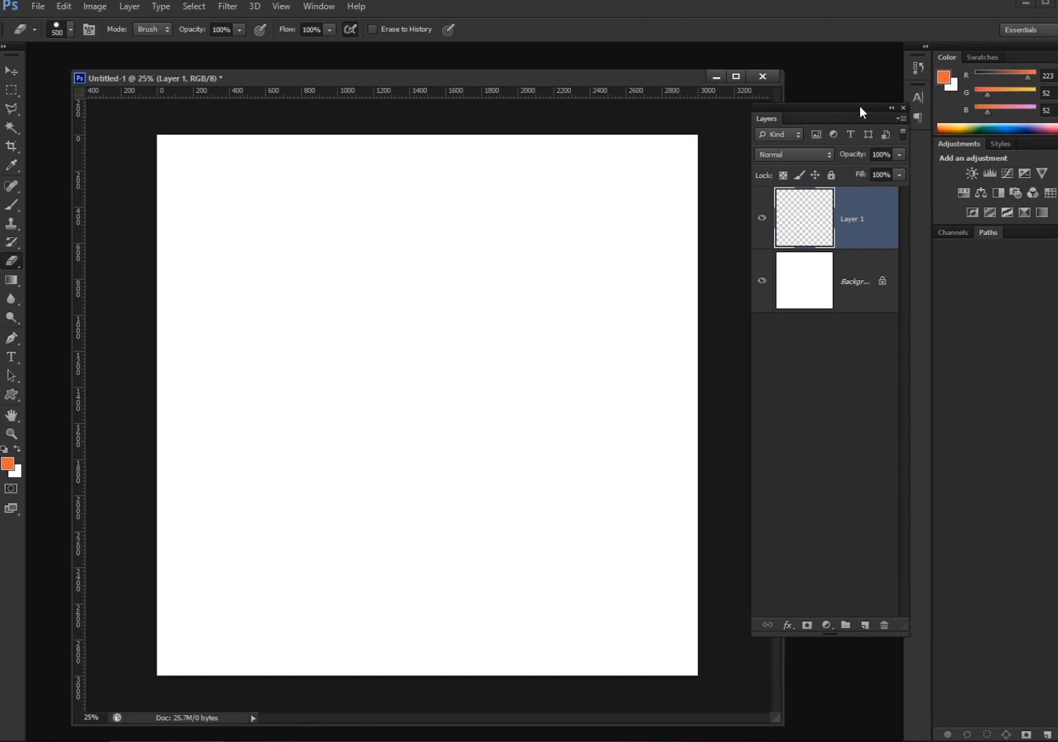
drag(857, 108, 1027, 232)
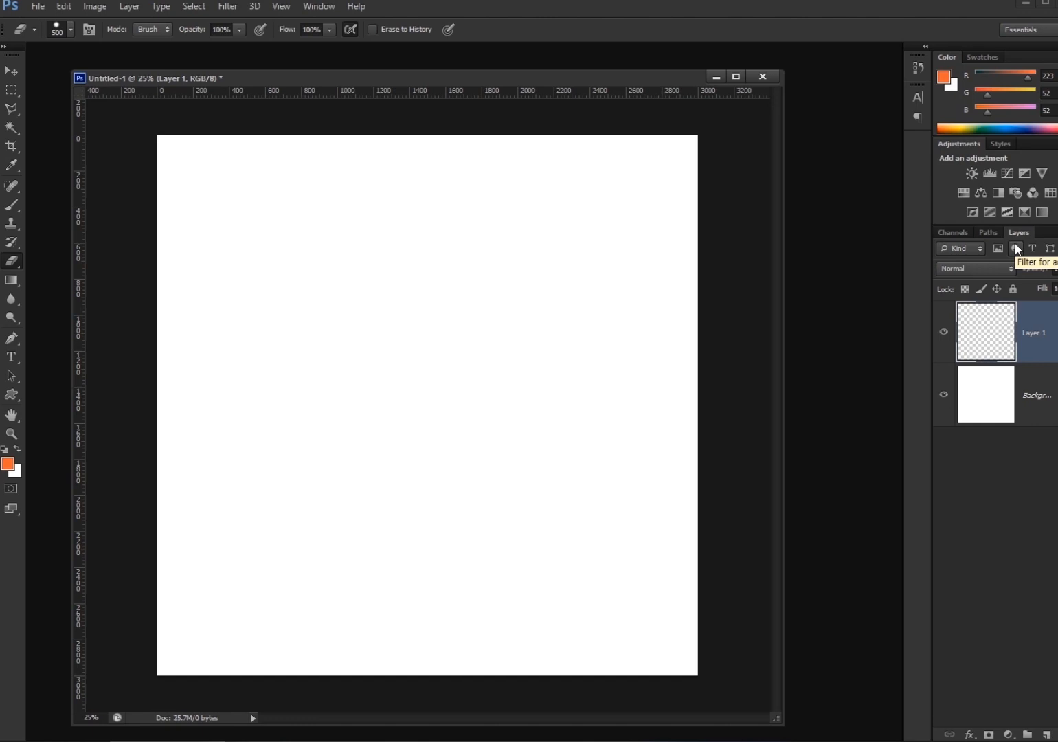
Show the brush settings, try the two hard round 30 px eraser tips, and enlarge the one with 25% spacing to 300 px
key(F5)
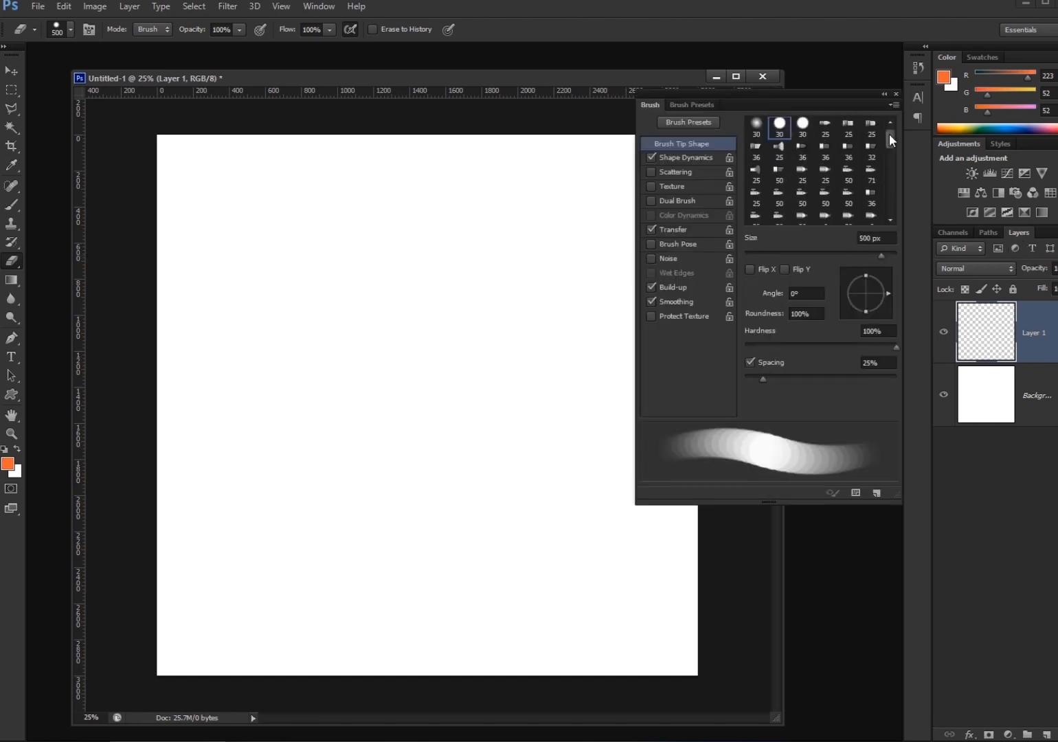
click(803, 125)
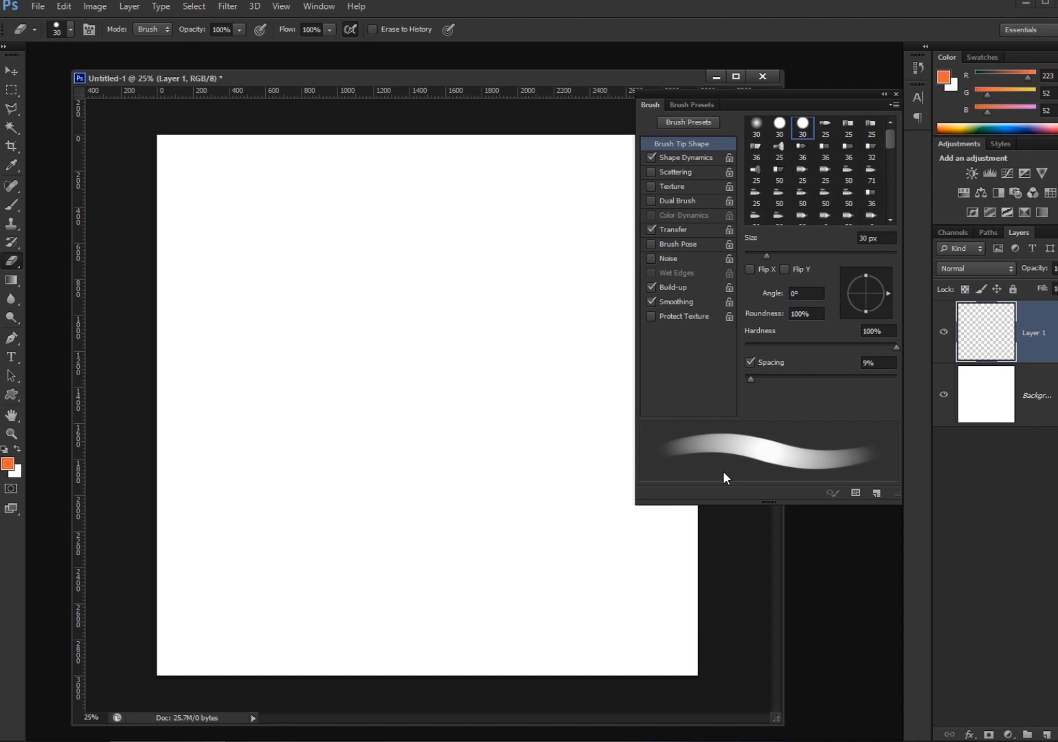
click(781, 129)
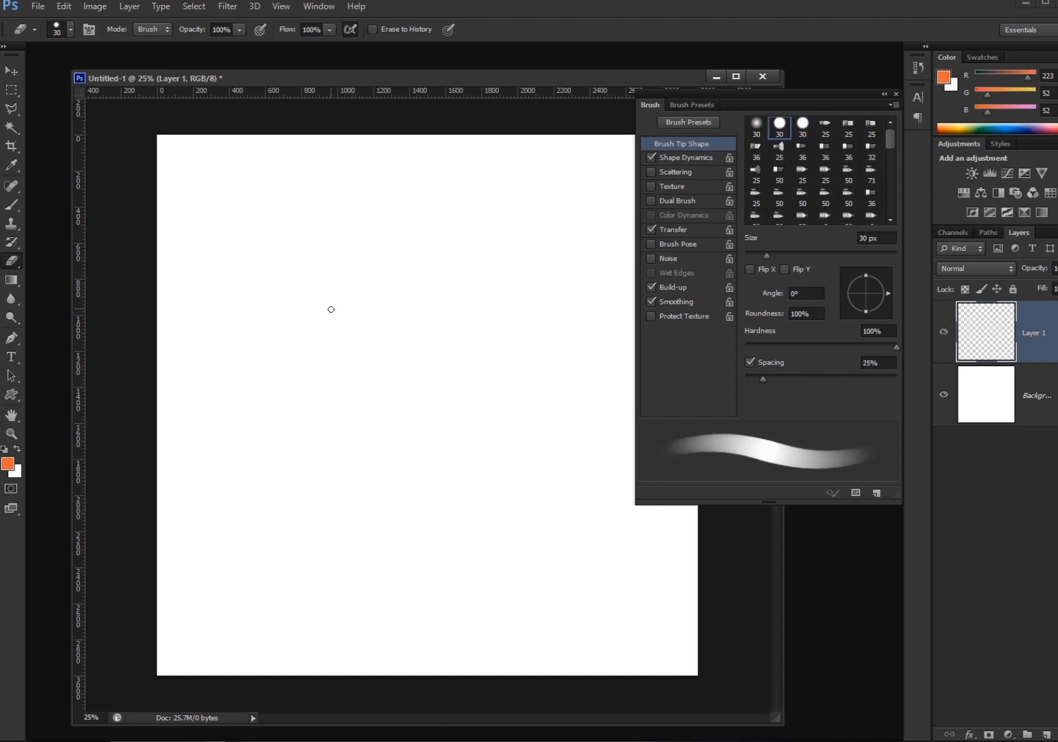
key(bracketright)
key(bracketright)
key(bracketright)
key(bracketright)
key(bracketright)
key(bracketright)
key(bracketright)
key(bracketright)
key(bracketright)
key(bracketright)
key(bracketright)
key(bracketright)
key(bracketright)
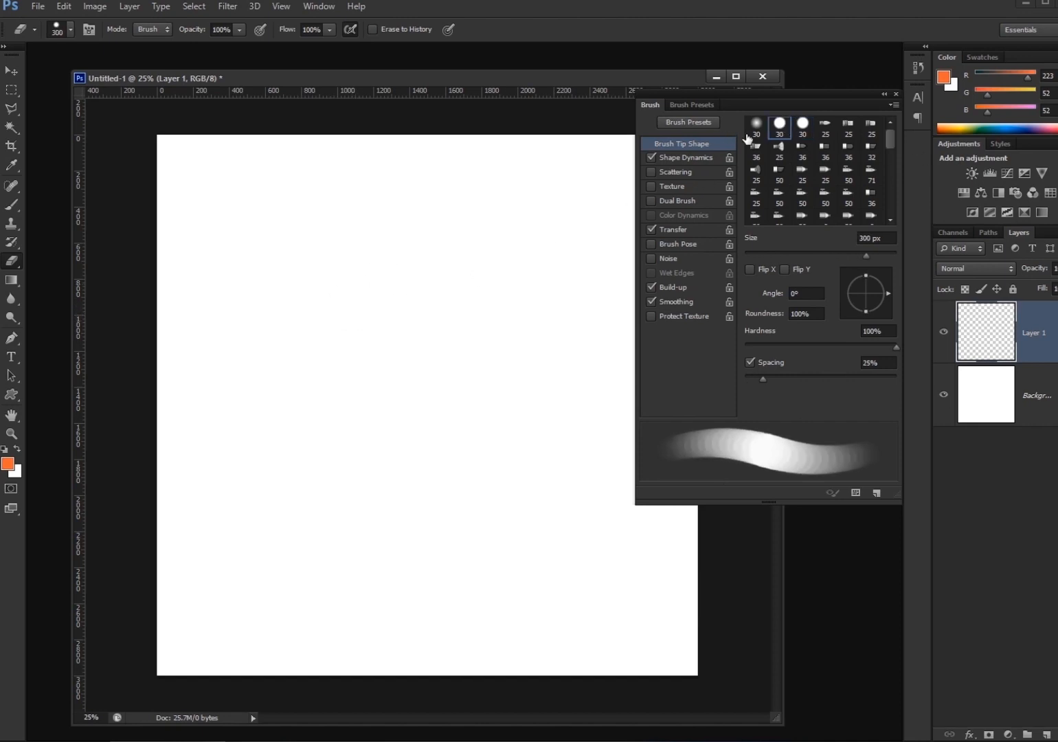
Choose the last soft-stroke 19 px preset in the brush presets for the Eraser and enlarge it to 500 px
click(692, 104)
click(727, 474)
key(bracketright)
key(bracketright)
key(bracketright)
key(bracketright)
key(bracketright)
key(bracketright)
key(bracketright)
key(bracketright)
key(bracketright)
key(bracketright)
key(bracketright)
key(bracketright)
key(bracketright)
key(bracketright)
key(bracketright)
key(bracketright)
key(bracketright)
key(bracketright)
key(bracketright)
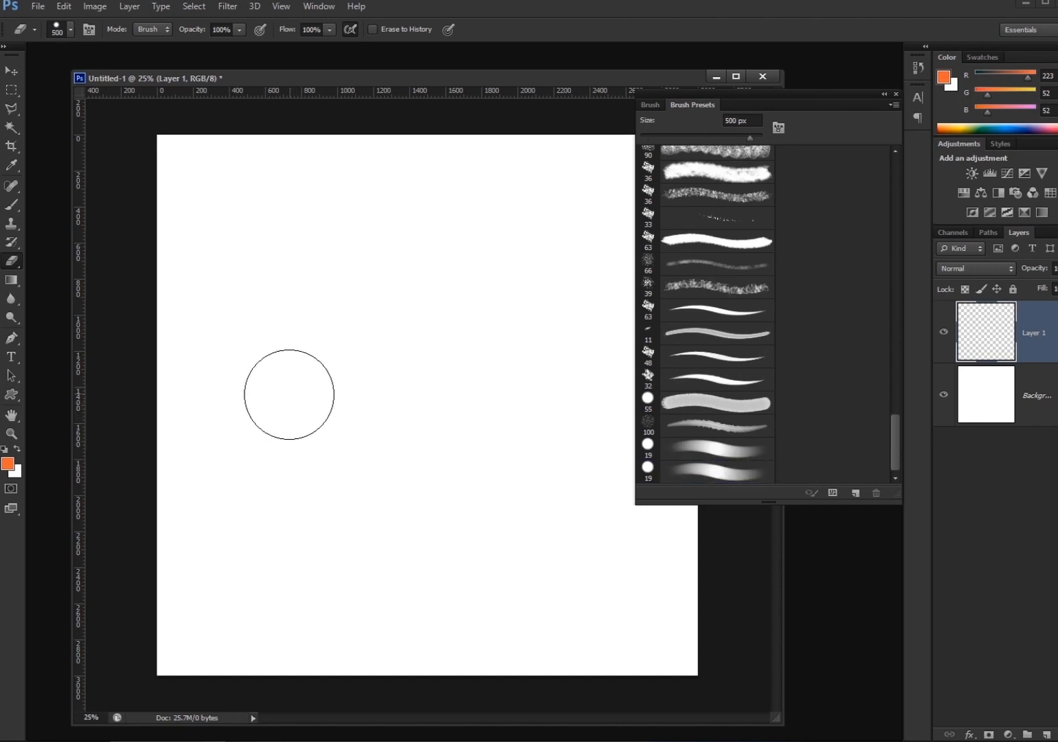
Paint a broad, pale orange diagonal stroke across the upper canvas on Layer 1 with a 600 px Brush
key(b)
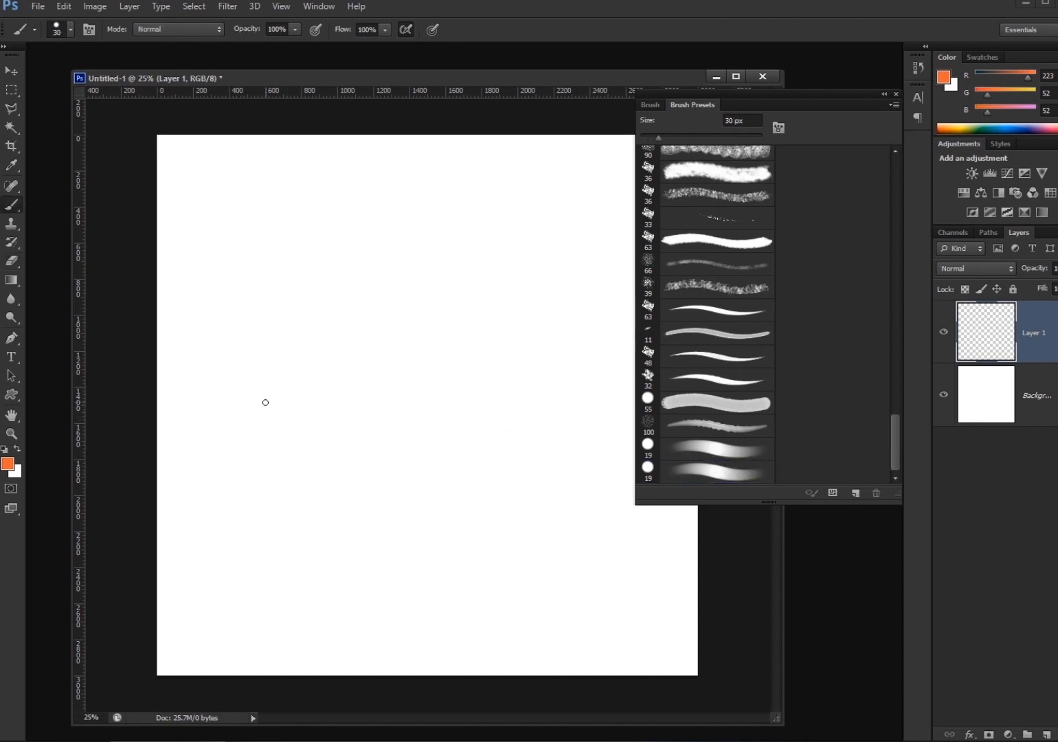
key(bracketright)
key(bracketright)
key(bracketright)
key(bracketright)
key(bracketright)
key(bracketright)
key(bracketright)
key(bracketright)
key(bracketright)
key(bracketright)
key(bracketright)
key(bracketright)
key(bracketright)
key(bracketright)
click(215, 461)
mouse_move(215, 460)
mouse_down()
mouse_move(309, 371)
mouse_move(560, 213)
mouse_up()
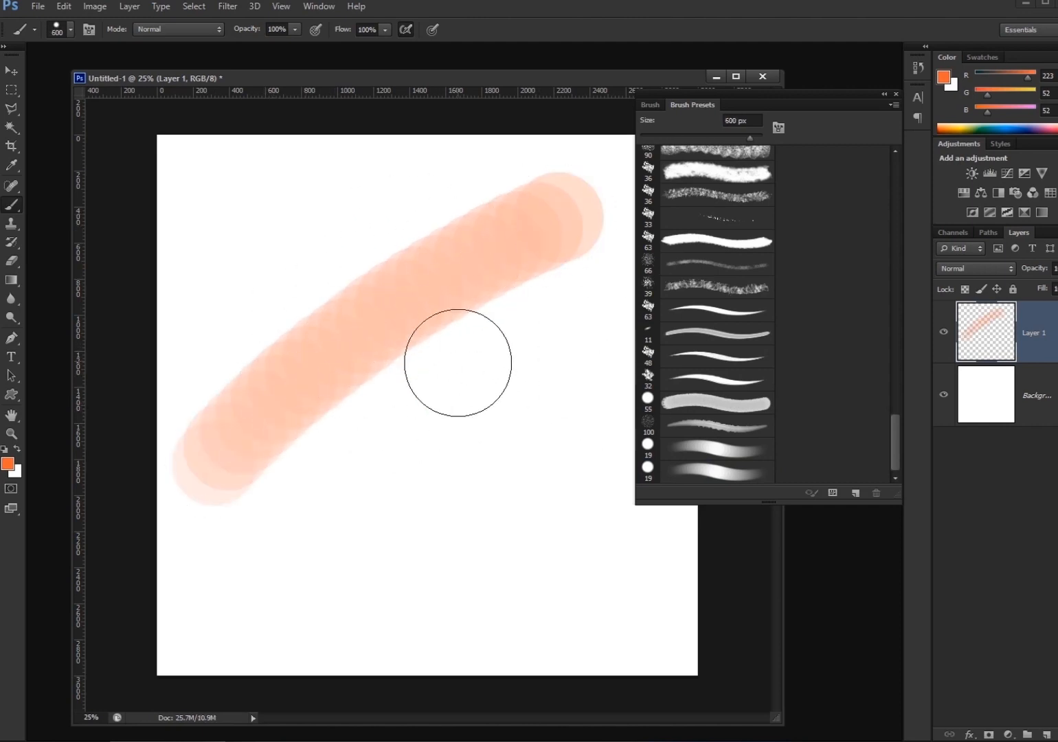
Reduce the brush to 20 px and draw an orange arrow pointing at the stroke's edge and three overlapping circles beside it
key(bracketleft)
key(bracketleft)
key(bracketleft)
key(bracketleft)
key(bracketleft)
key(bracketleft)
key(bracketleft)
key(bracketleft)
key(bracketleft)
key(bracketleft)
key(bracketleft)
key(bracketleft)
key(bracketleft)
key(bracketleft)
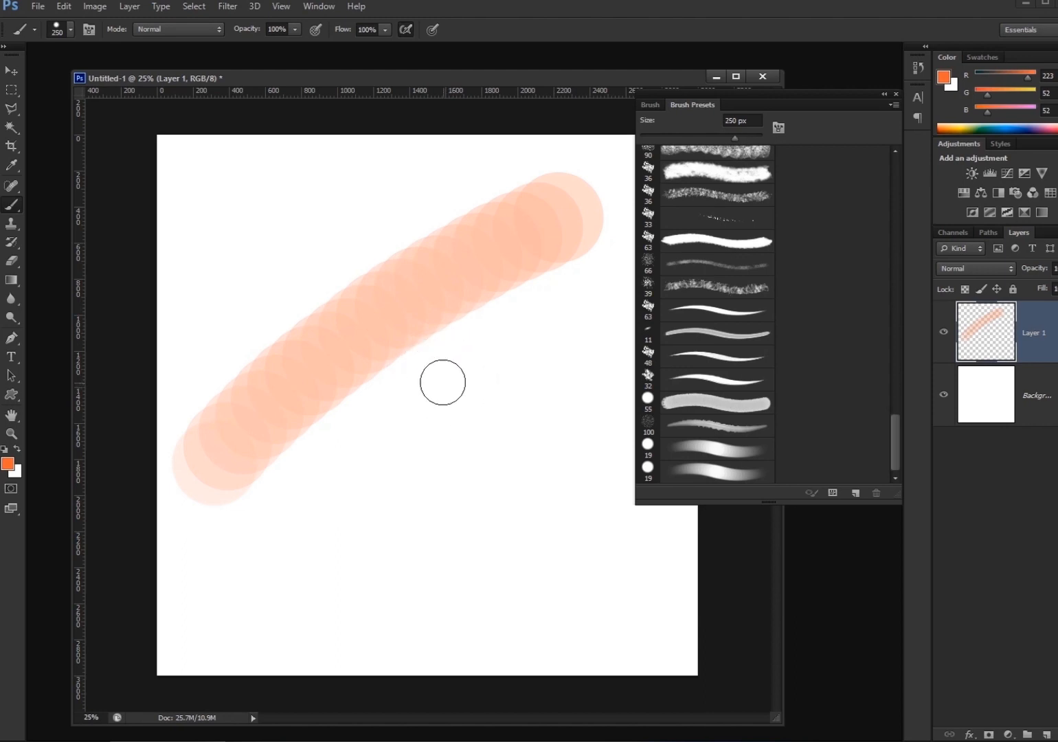
drag(417, 352, 449, 424)
drag(418, 379, 438, 361)
mouse_move(481, 420)
mouse_down()
mouse_move(525, 473)
mouse_move(474, 426)
mouse_move(585, 465)
mouse_up()
drag(557, 395, 557, 348)
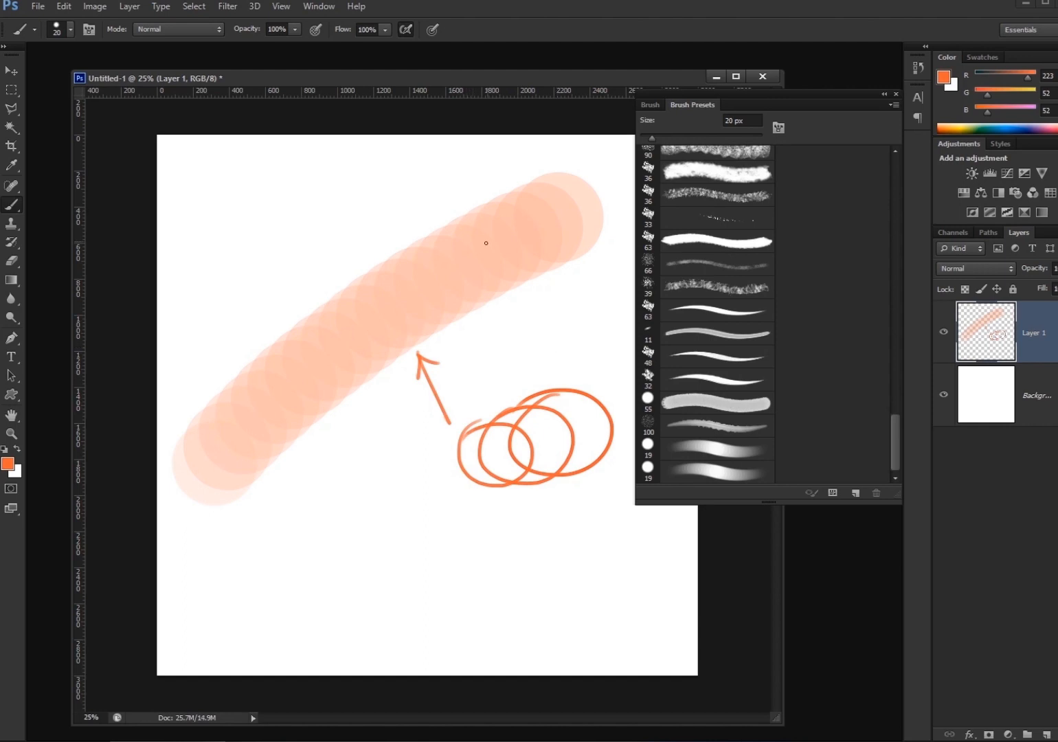
With the Airbrush Pen Opacity Flow preset, sample the stroke's pale orange and paint over its upper part at 125 px
click(730, 450)
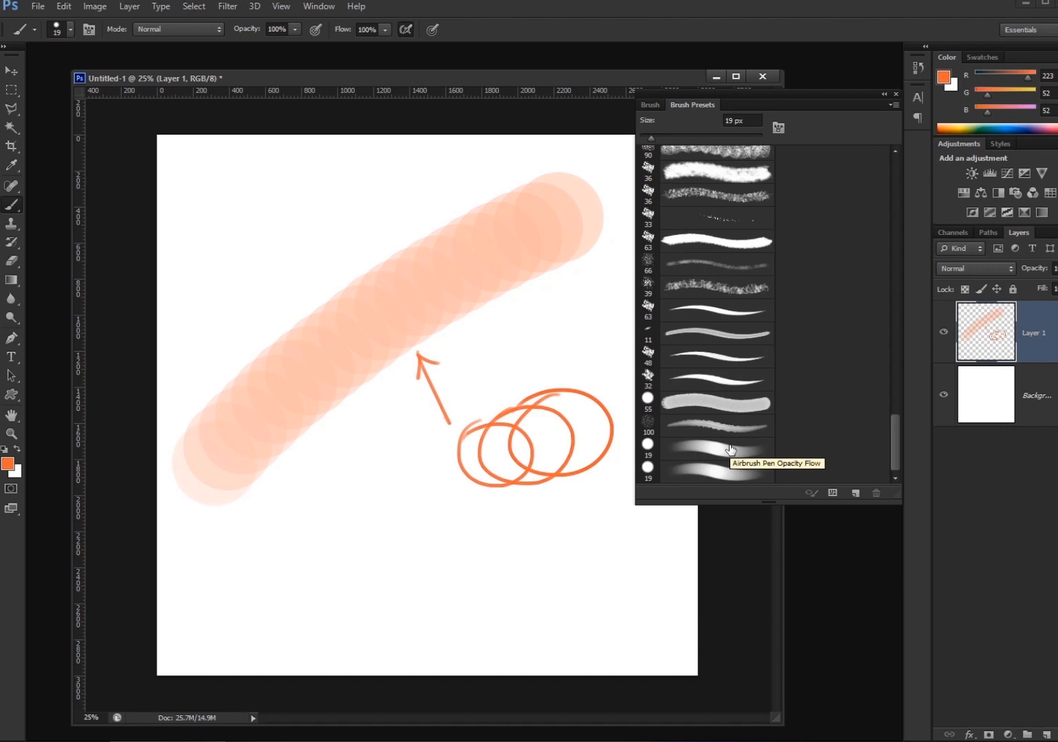
key(bracketright)
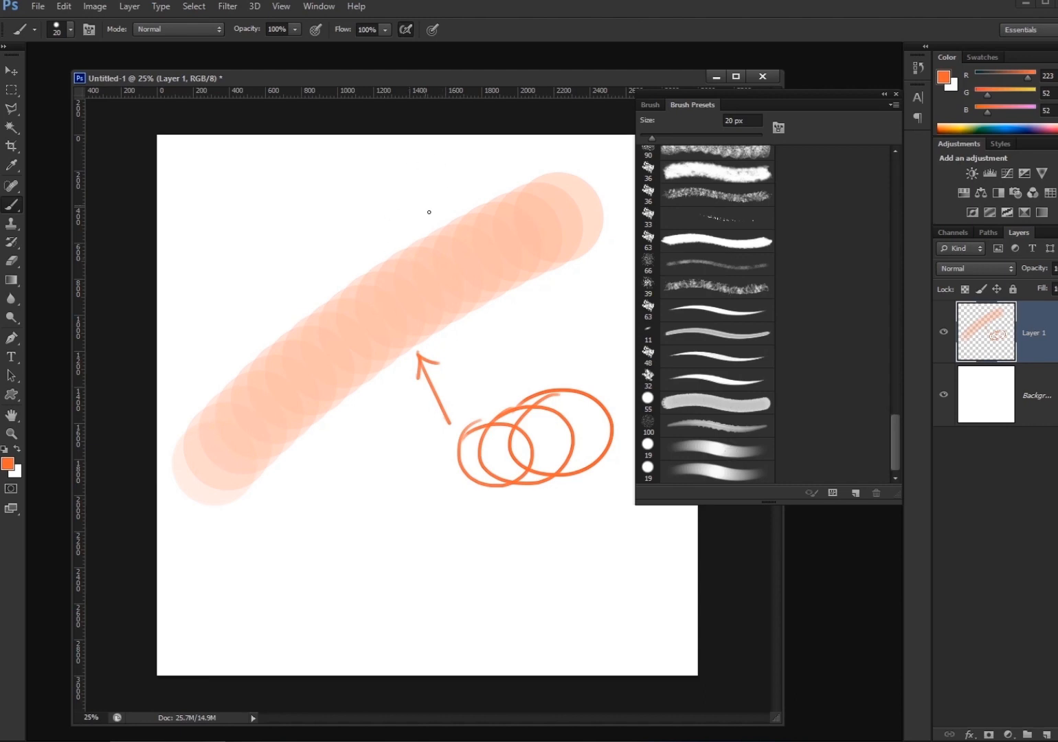
alt+click(416, 249)
key(bracketright)
key(bracketright)
key(bracketright)
key(bracketright)
key(bracketright)
key(bracketright)
key(bracketright)
key(bracketright)
key(bracketright)
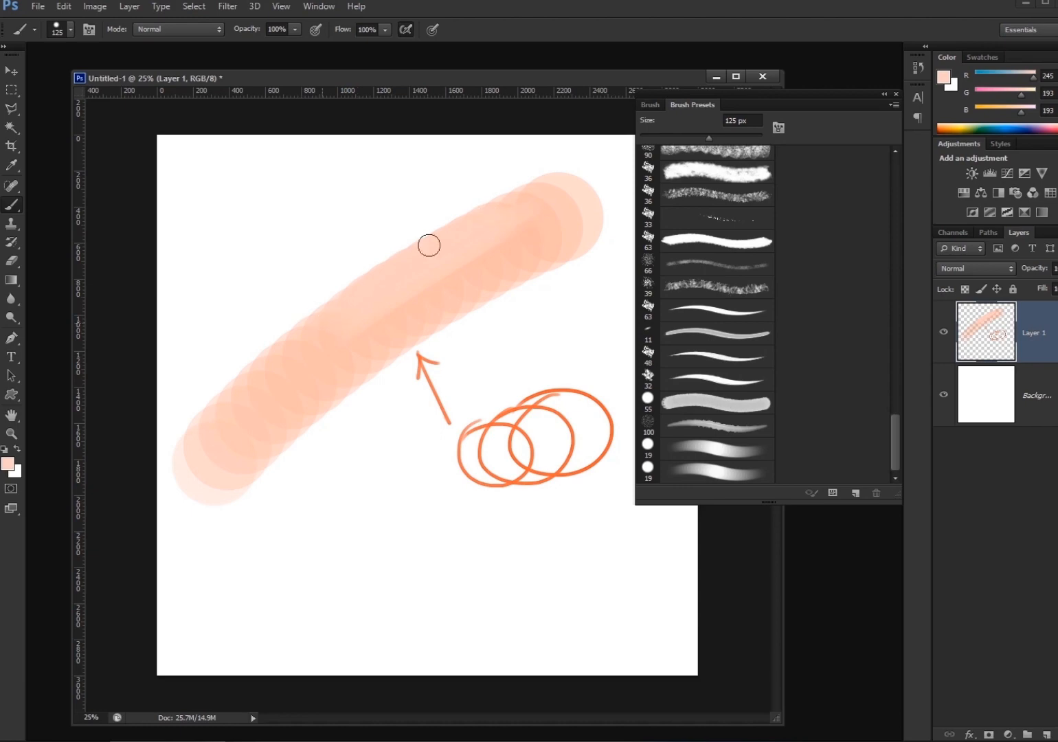
Set the foreground color to dark grey, RGB 35, 35, 35
click(7, 463)
mouse_move(370, 336)
mouse_down()
mouse_move(363, 367)
mouse_move(346, 374)
mouse_up()
click(690, 208)
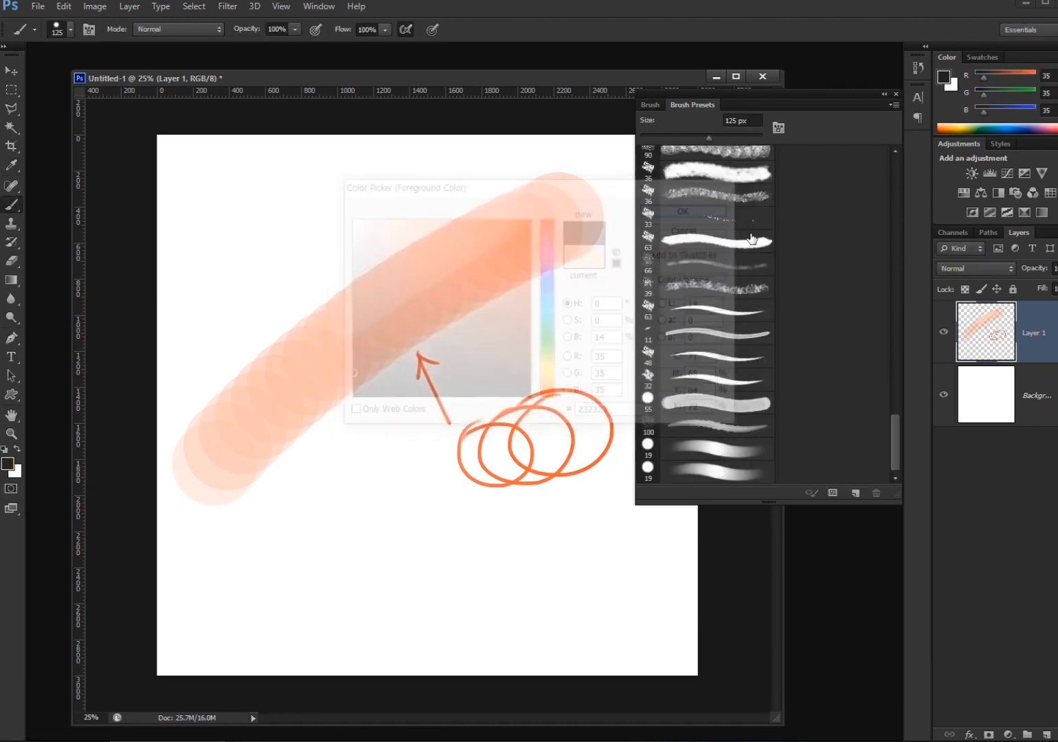
Choose the tapered 63 px brush preset below the 39 px one and draw two dark arcs in the lower canvas
click(742, 314)
drag(591, 546, 256, 631)
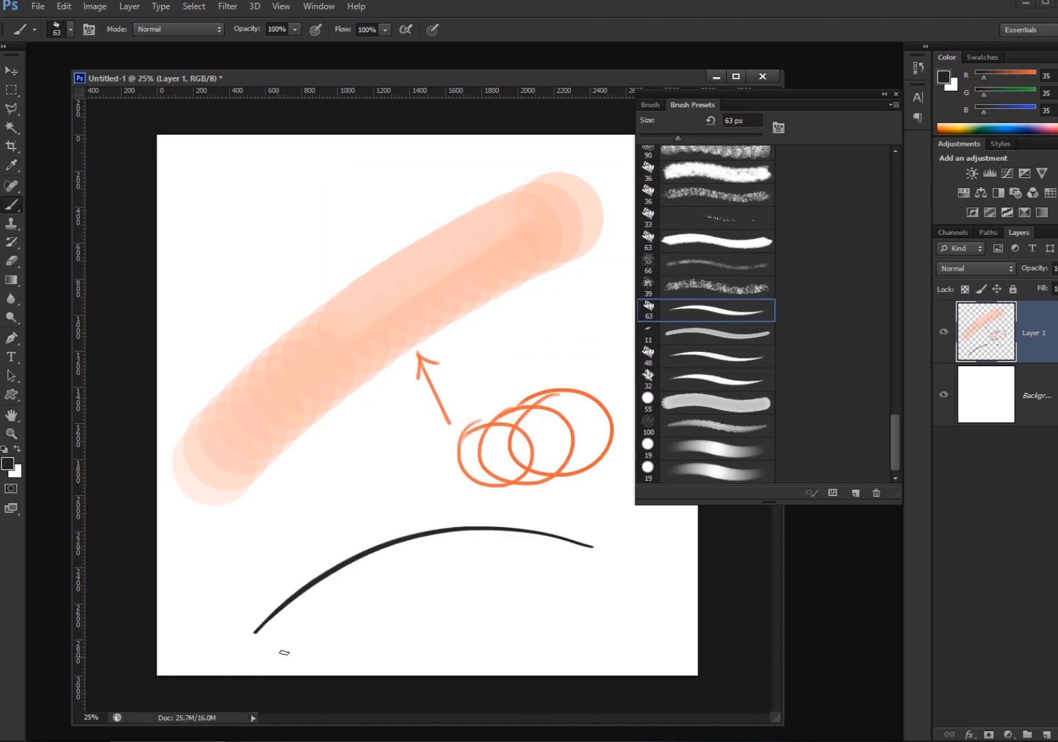
drag(614, 610, 358, 616)
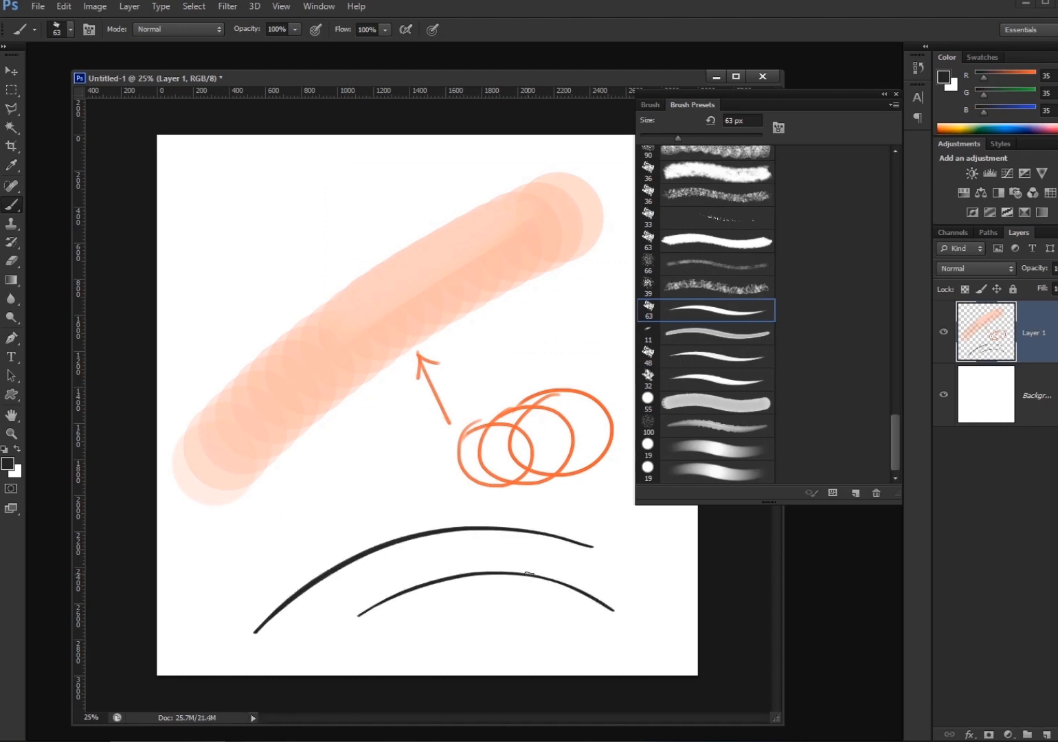
Enlarge the tapered brush and draw a thicker dark arc above the other two
key(bracketright)
key(bracketright)
key(bracketright)
key(bracketright)
key(bracketright)
key(bracketright)
key(bracketright)
key(bracketright)
mouse_move(595, 517)
mouse_down()
mouse_move(310, 529)
mouse_move(258, 557)
mouse_up()
Reduce the tapered brush to 35 px and draw two dark arrows pointing down at the thick arc
key(bracketleft)
key(bracketleft)
key(bracketleft)
key(bracketleft)
key(bracketleft)
key(bracketleft)
key(bracketleft)
key(bracketleft)
key(bracketleft)
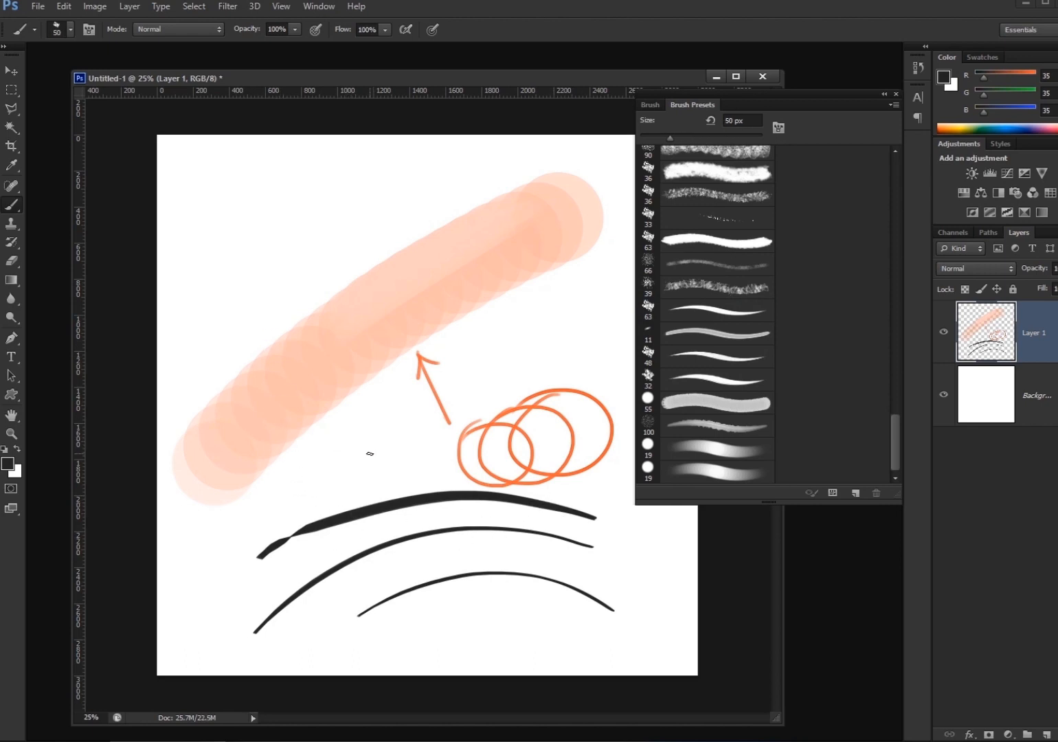
mouse_move(382, 443)
mouse_down()
mouse_move(390, 483)
mouse_move(380, 480)
mouse_move(401, 472)
mouse_up()
mouse_move(294, 473)
mouse_down()
mouse_move(291, 524)
mouse_move(303, 506)
mouse_up()
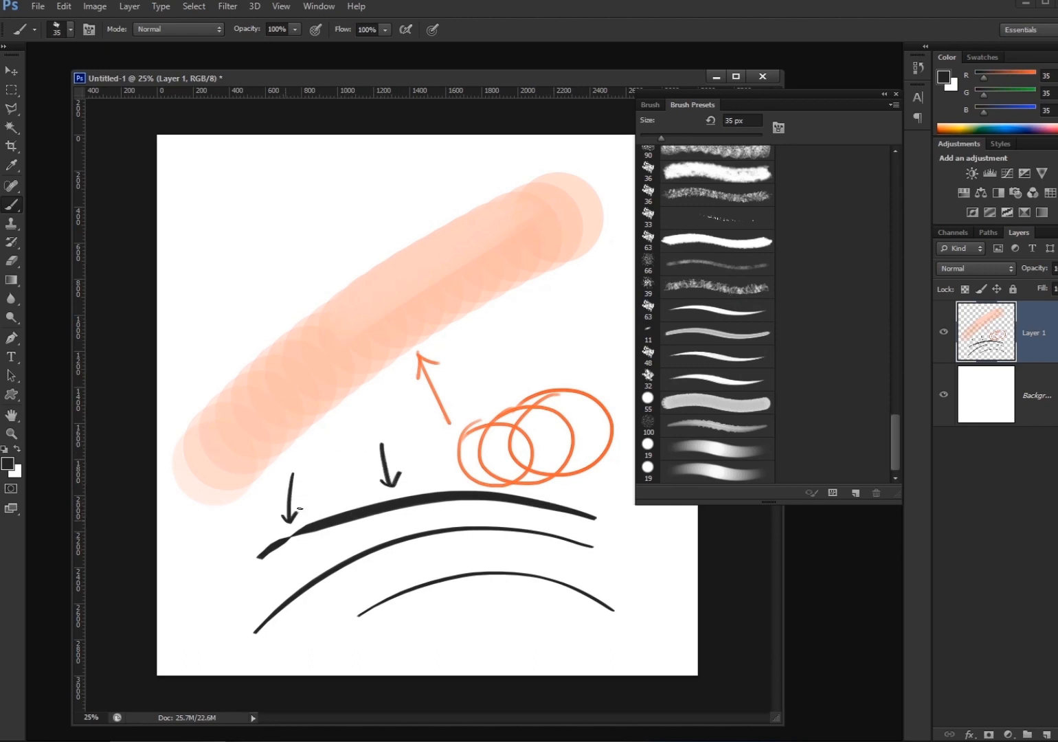
Switch to the Airbrush Pen Opacity Flow preset, enlarge it and paint a dark grey diagonal stroke above the pale orange one
click(754, 448)
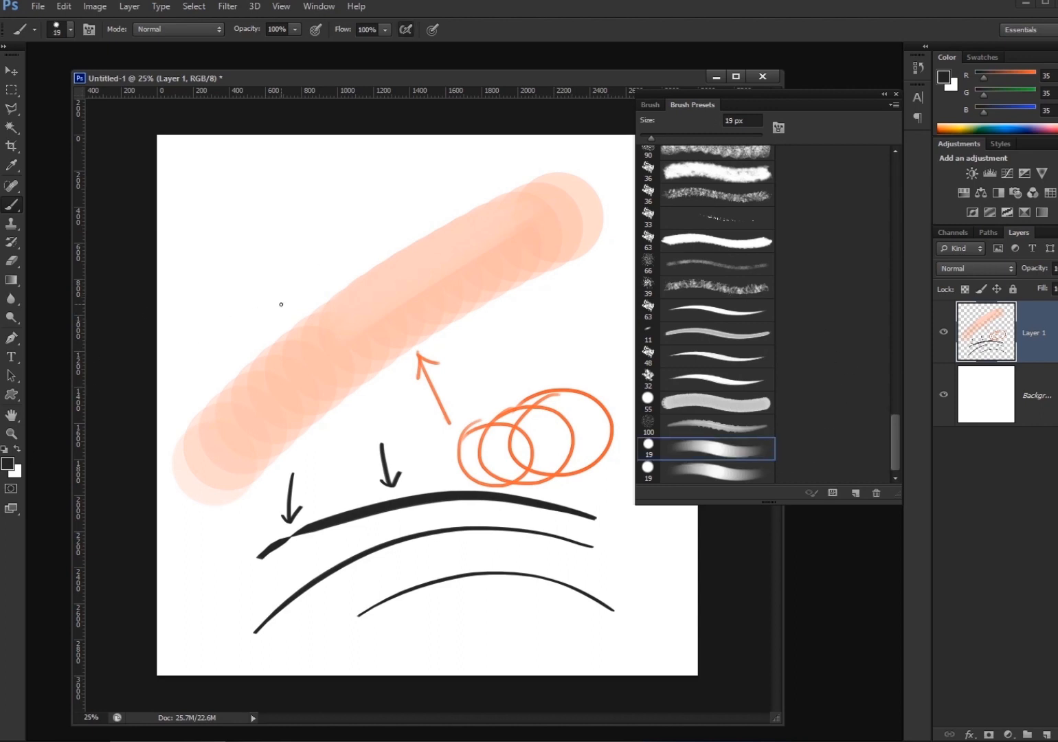
key(bracketright)
key(bracketright)
key(bracketright)
key(bracketright)
key(bracketright)
key(bracketright)
key(bracketright)
key(bracketright)
key(bracketright)
key(bracketright)
key(bracketright)
key(bracketright)
key(bracketright)
mouse_move(192, 349)
mouse_down()
mouse_move(328, 236)
mouse_move(471, 165)
mouse_up()
Adjust the airbrush size to 700 px
key(bracketright)
key(bracketright)
key(bracketright)
key(bracketright)
key(bracketright)
key(bracketright)
key(bracketright)
key(bracketright)
key(bracketright)
key(bracketright)
key(bracketright)
key(bracketleft)
key(bracketleft)
key(bracketleft)
key(bracketleft)
key(bracketleft)
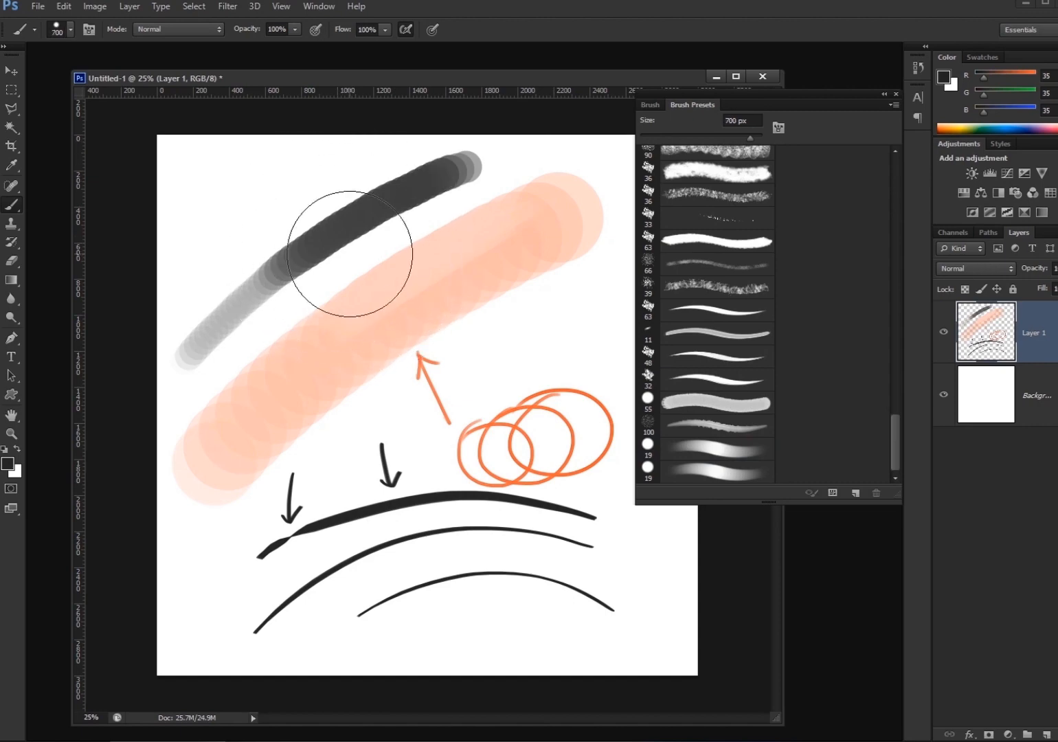
Reduce the airbrush to 25 px and draw two dark arrows pointing up at the dark grey diagonal stroke
key(bracketleft)
key(bracketleft)
key(bracketleft)
key(bracketleft)
key(bracketleft)
key(bracketleft)
key(bracketleft)
key(bracketleft)
key(bracketleft)
key(bracketleft)
key(bracketleft)
key(bracketleft)
key(bracketleft)
key(bracketleft)
key(bracketleft)
key(bracketleft)
key(bracketleft)
key(bracketleft)
drag(346, 259, 394, 397)
mouse_move(343, 267)
mouse_down()
mouse_move(341, 287)
mouse_move(366, 272)
mouse_up()
mouse_move(239, 341)
mouse_down()
mouse_move(301, 441)
mouse_move(238, 348)
mouse_move(258, 355)
mouse_up()
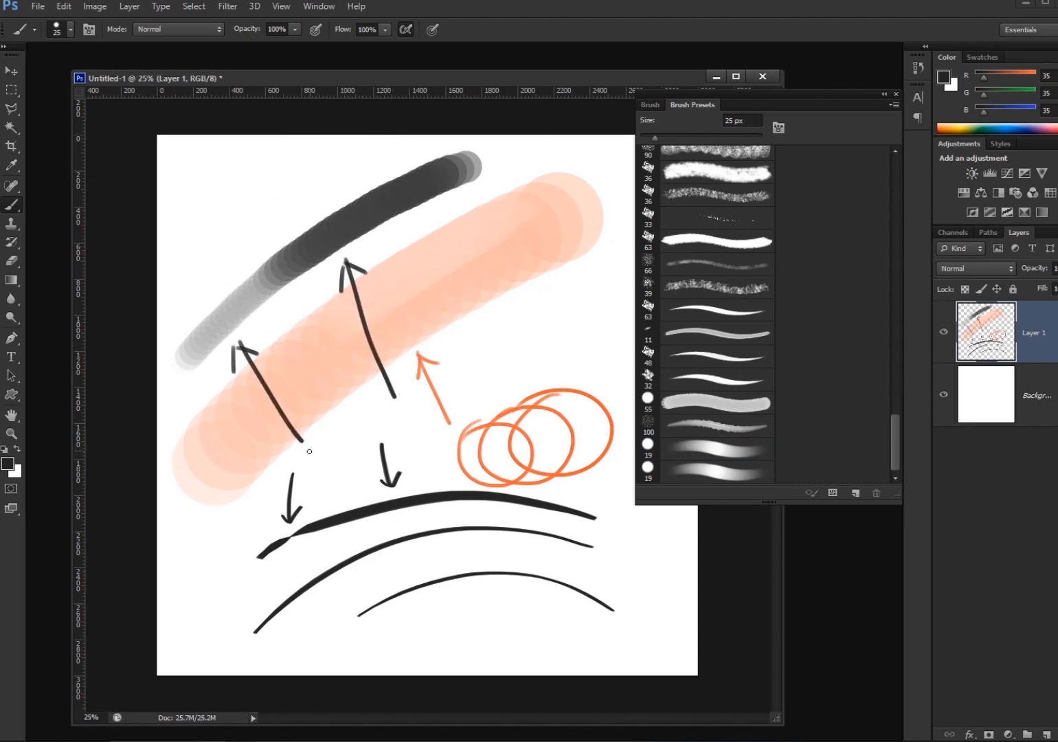
Handwrite a short Korean label at the tail of each of the two long dark arrows
mouse_move(309, 451)
mouse_down()
mouse_move(313, 464)
mouse_move(337, 440)
mouse_move(345, 456)
mouse_up()
drag(382, 410, 421, 435)
click(422, 415)
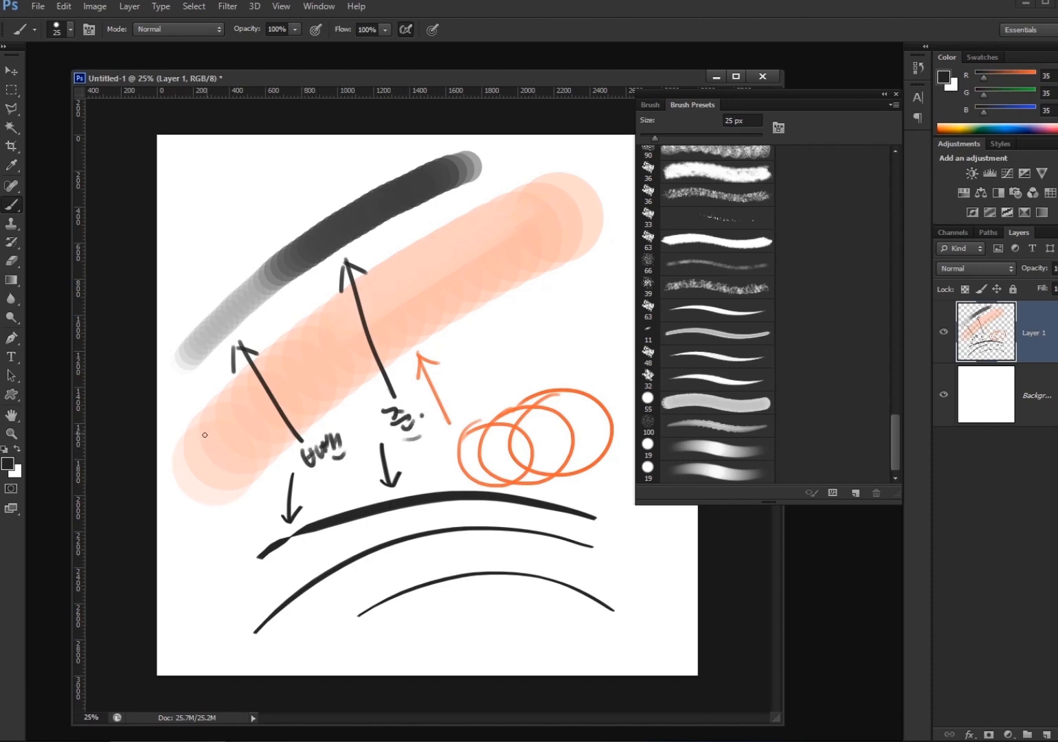
Draw a bent line from the grey stroke down toward the arcs and handwrite a Korean label with an up arrow above the orange circles
mouse_move(188, 381)
mouse_down()
mouse_move(181, 506)
mouse_move(241, 550)
mouse_up()
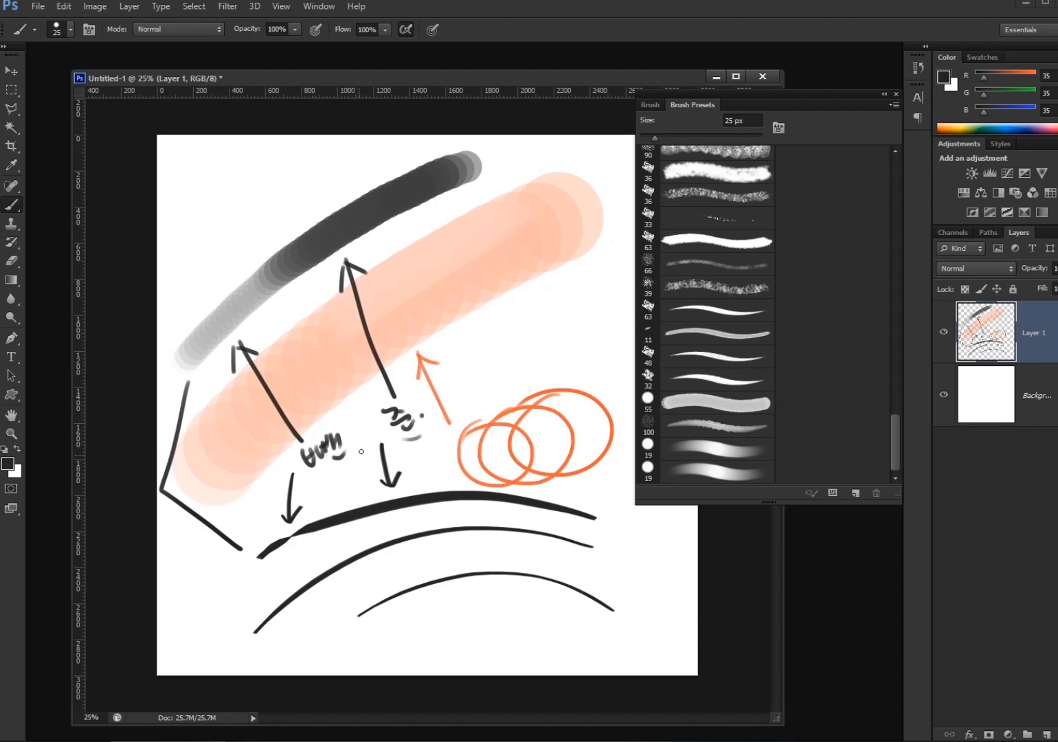
mouse_move(459, 359)
mouse_down()
mouse_move(455, 386)
mouse_move(481, 397)
mouse_move(529, 378)
mouse_up()
mouse_move(510, 357)
mouse_down()
mouse_move(531, 375)
mouse_move(546, 346)
mouse_up()
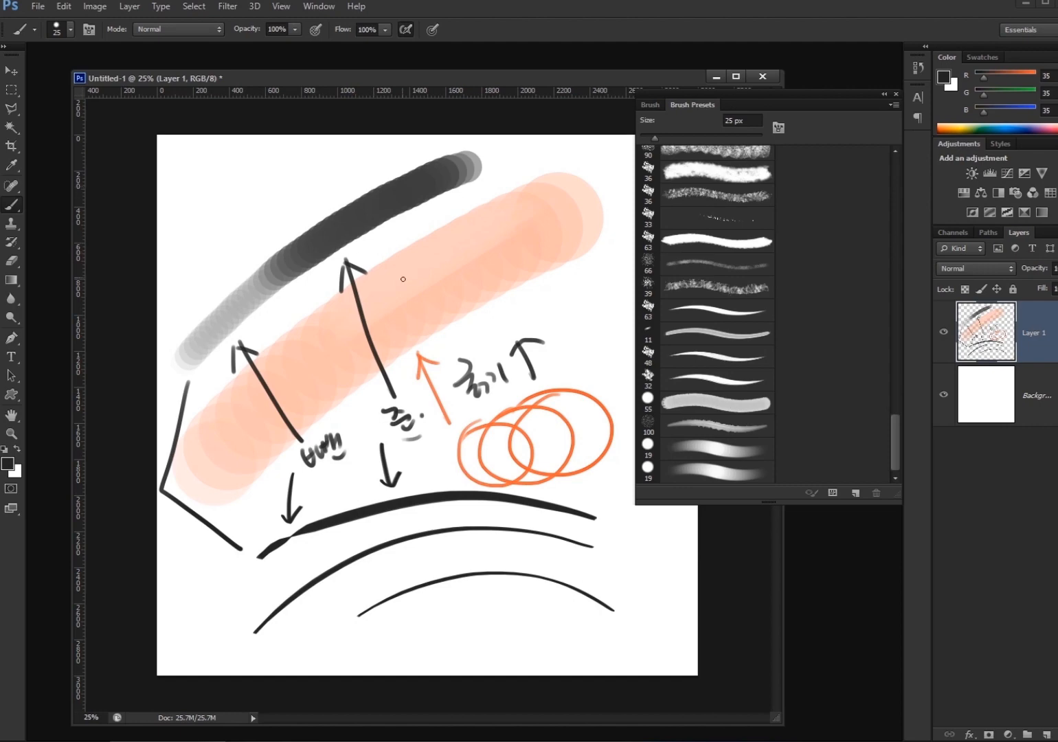
Write and circle short Korean labels above the grey stroke, one by its light end and one by its dark part
drag(317, 170, 323, 185)
drag(328, 177, 336, 189)
mouse_move(203, 237)
mouse_down()
mouse_move(206, 253)
mouse_move(218, 240)
mouse_move(221, 256)
mouse_up()
drag(216, 244, 232, 236)
drag(342, 175, 348, 181)
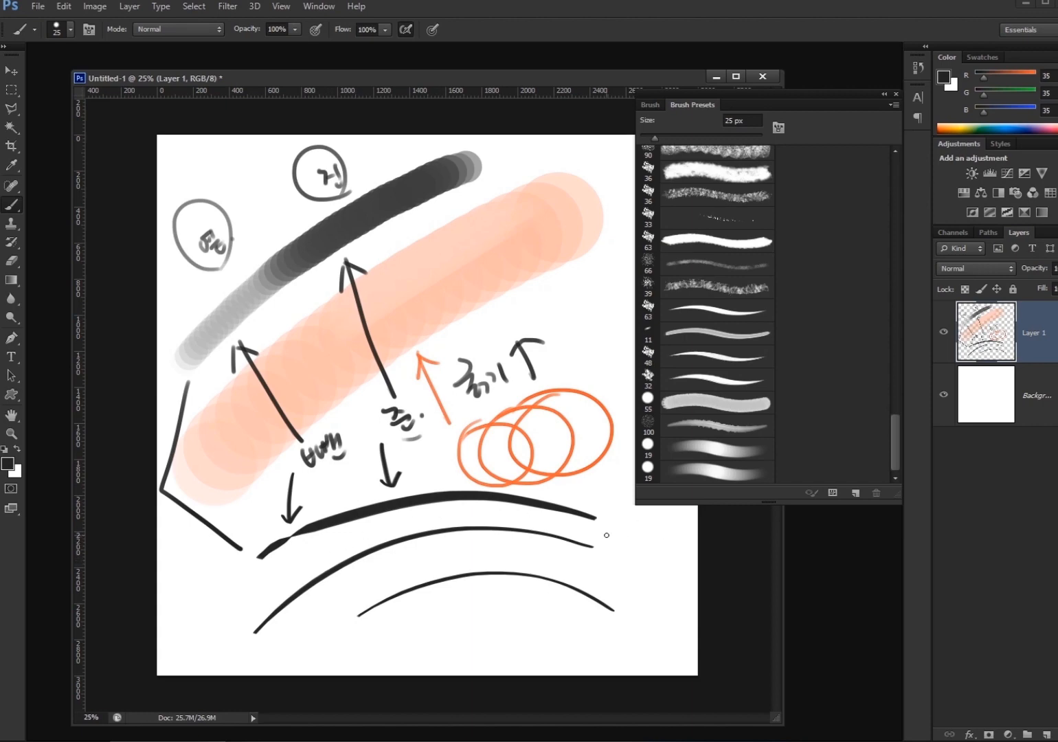
Draw an arrow at the right end of the arcs and another arrow with a Korean note on the pale orange stroke
mouse_move(608, 533)
mouse_down()
mouse_move(652, 562)
mouse_move(612, 551)
mouse_up()
drag(421, 223, 457, 281)
mouse_move(422, 224)
mouse_down()
mouse_move(420, 247)
mouse_move(451, 225)
mouse_move(474, 256)
mouse_move(525, 217)
mouse_move(574, 196)
mouse_move(579, 205)
mouse_up()
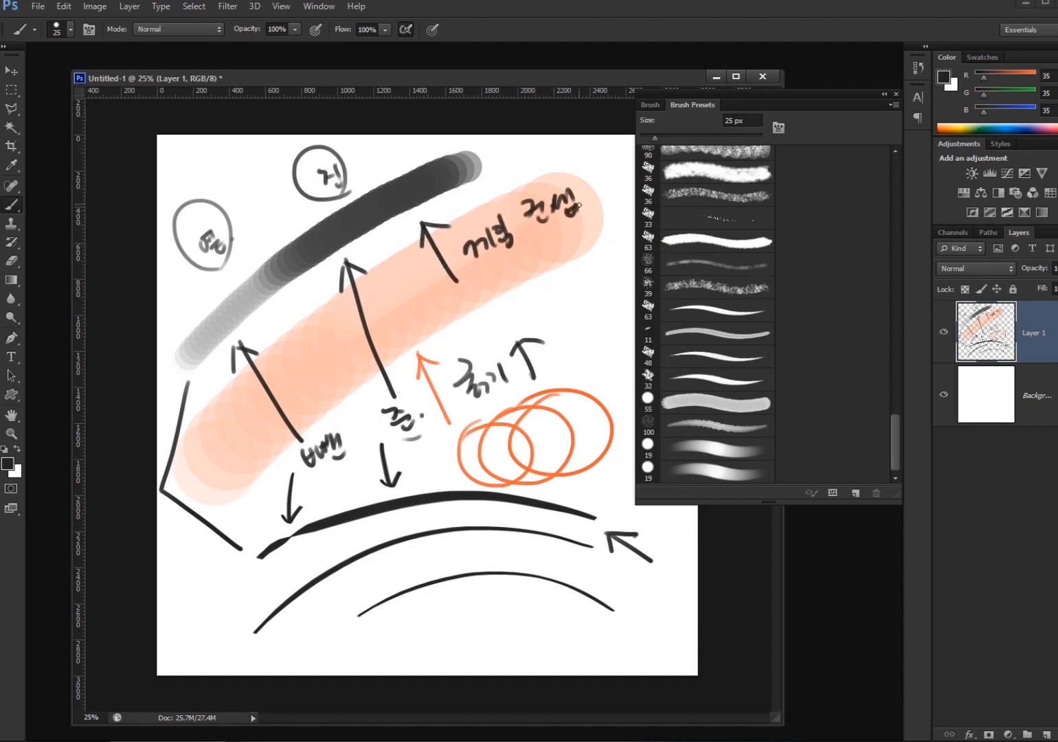
Add more Korean words to the note on the pale orange stroke and draw a large circle around the note
mouse_move(507, 268)
mouse_down()
mouse_move(526, 276)
mouse_move(544, 252)
mouse_move(552, 272)
mouse_move(583, 234)
mouse_move(611, 248)
mouse_up()
drag(618, 265, 574, 311)
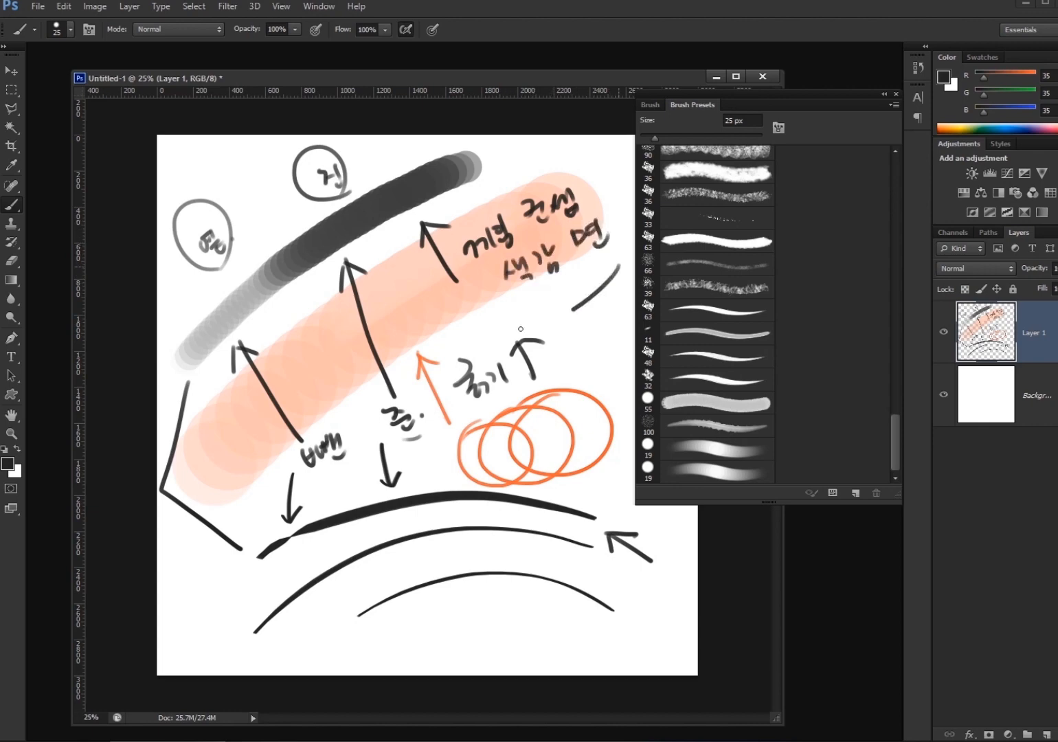
drag(622, 227, 440, 206)
drag(440, 206, 622, 261)
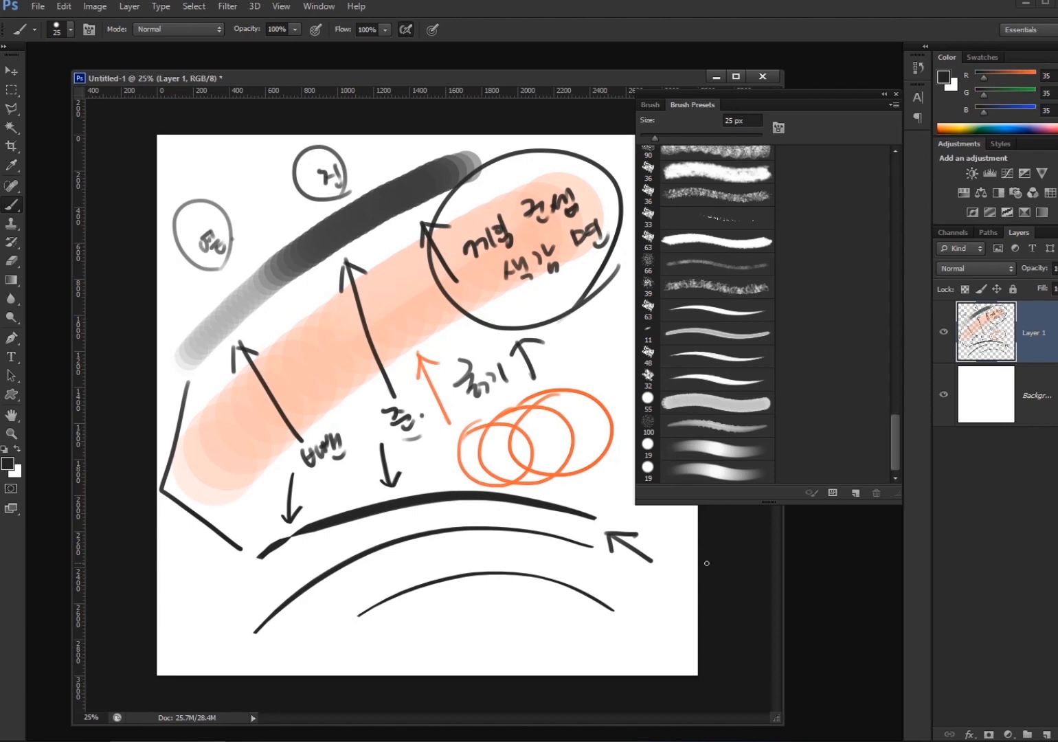
Handwrite a three-line Korean note below the arrow beside the arcs, in the canvas's lower-right corner
drag(630, 581, 636, 592)
mouse_move(629, 595)
mouse_down()
mouse_move(630, 608)
mouse_move(643, 597)
mouse_up()
click(652, 606)
drag(650, 581, 656, 609)
drag(659, 577, 669, 585)
drag(661, 592, 682, 610)
mouse_move(639, 621)
mouse_down()
mouse_move(649, 646)
mouse_move(658, 644)
mouse_up()
drag(654, 621, 666, 639)
mouse_move(668, 624)
mouse_down()
mouse_move(683, 637)
mouse_move(650, 654)
mouse_up()
mouse_move(641, 656)
mouse_down()
mouse_move(637, 667)
mouse_move(652, 665)
mouse_up()
drag(651, 668, 663, 664)
drag(660, 667, 672, 669)
mouse_move(670, 654)
mouse_down()
mouse_move(673, 666)
mouse_move(691, 661)
mouse_up()
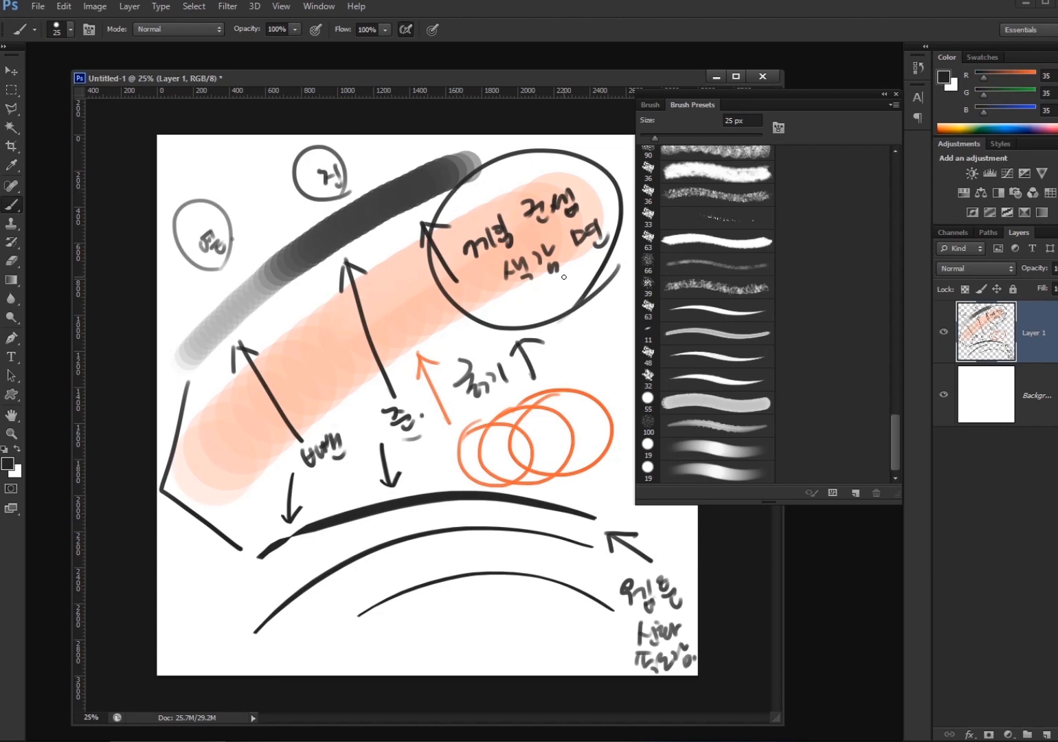
Hide Layer 1, add a new empty layer above it, and delete Layer 1
click(944, 333)
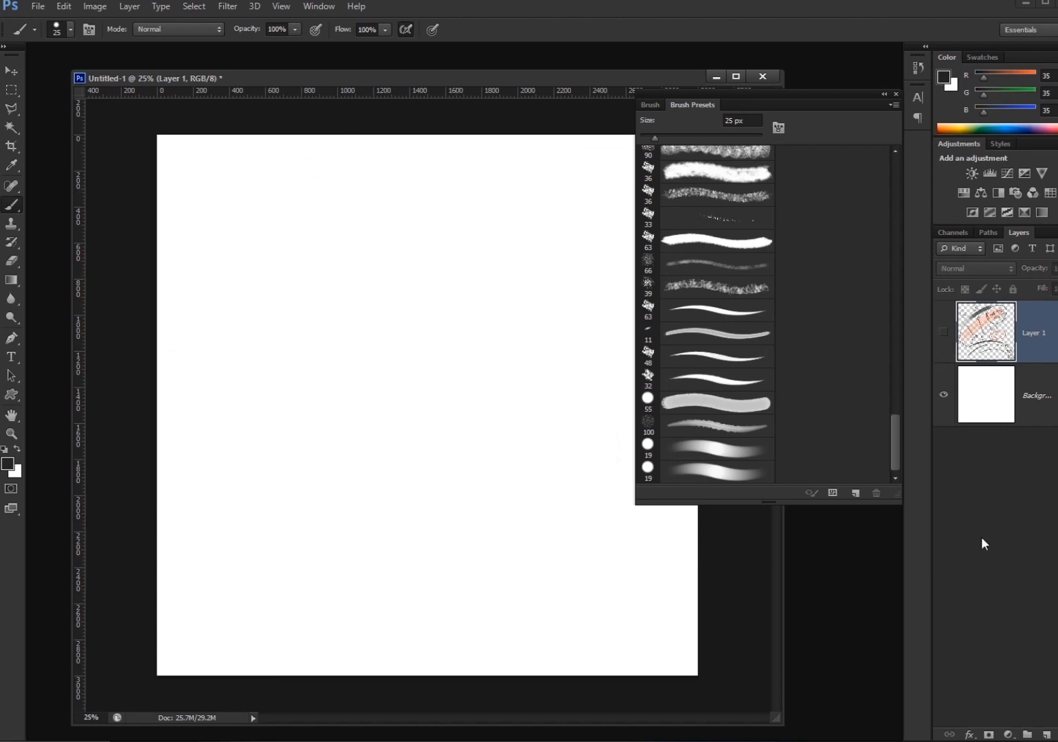
click(1046, 734)
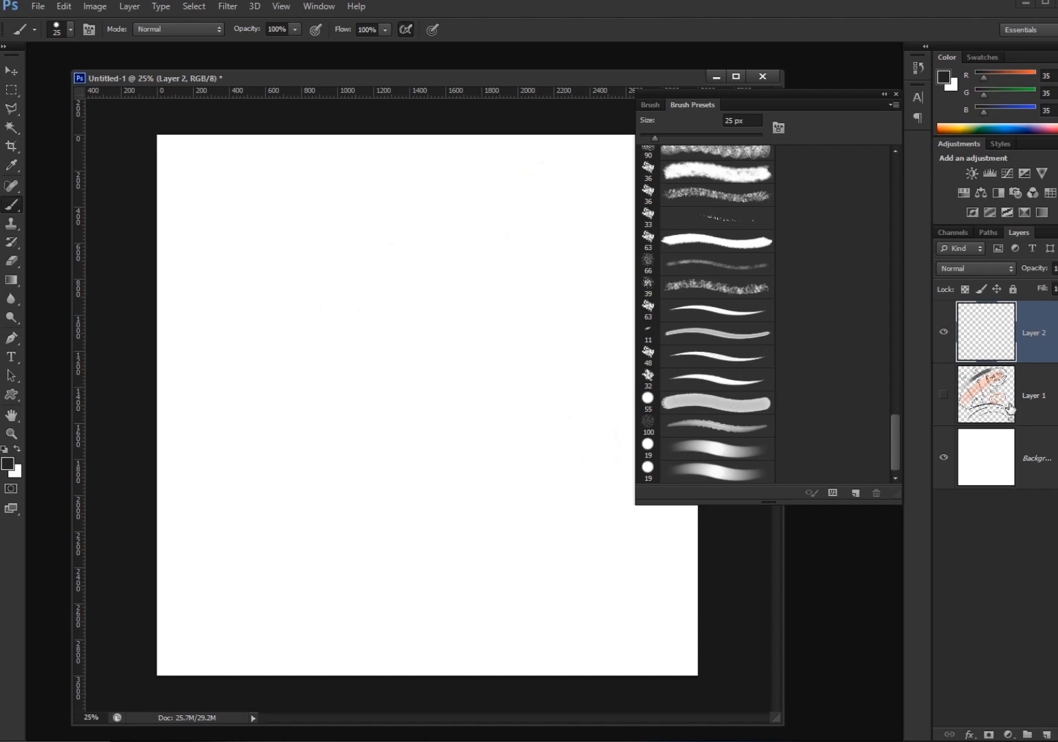
click(1031, 402)
click(1046, 735)
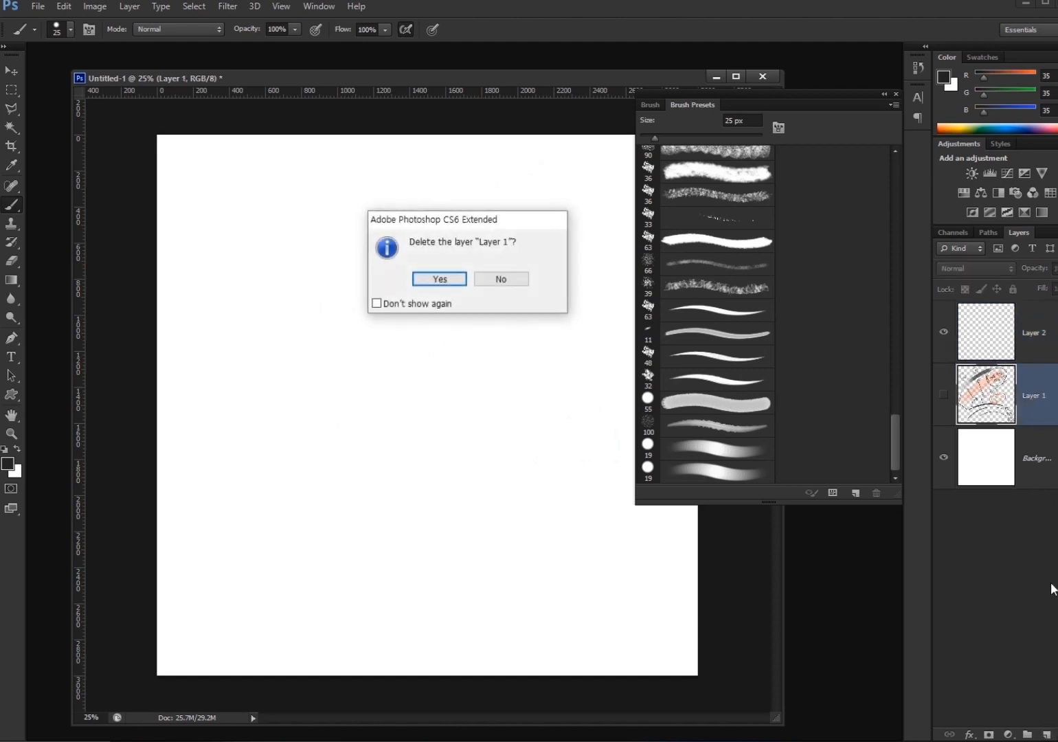
click(450, 283)
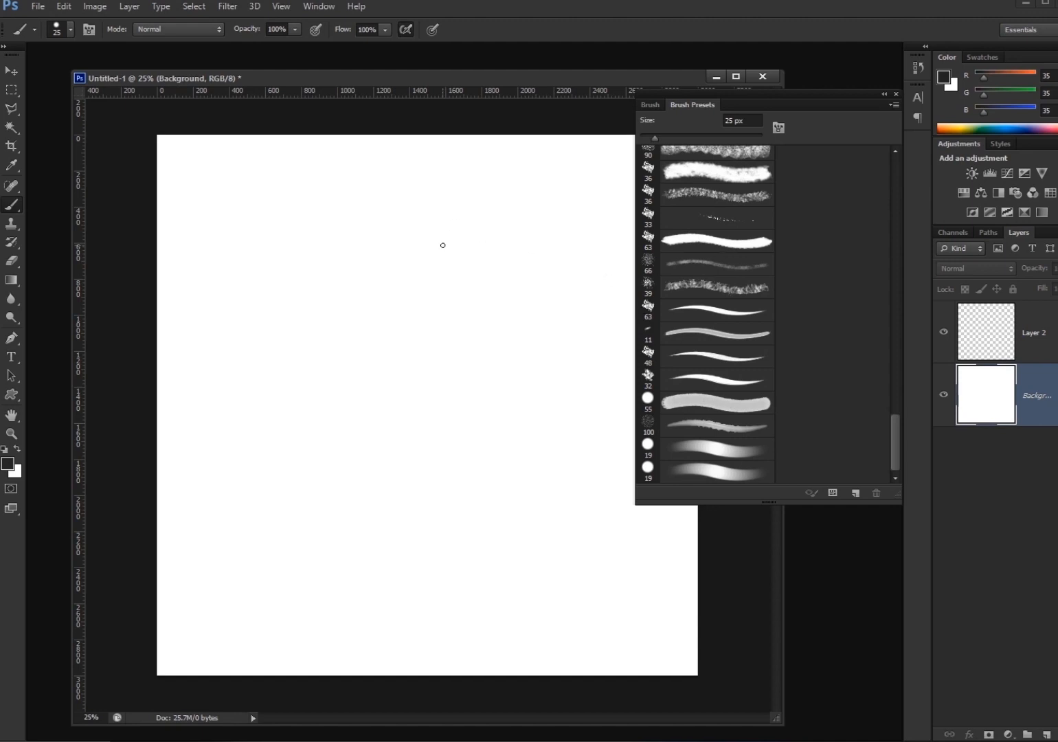
Enlarge the brush to 300 px and set the foreground color to orange-red ff3838
key(bracketright)
key(bracketright)
key(bracketright)
key(bracketright)
key(bracketright)
key(bracketright)
key(bracketright)
key(bracketright)
key(bracketright)
key(bracketright)
key(bracketright)
key(bracketright)
click(8, 463)
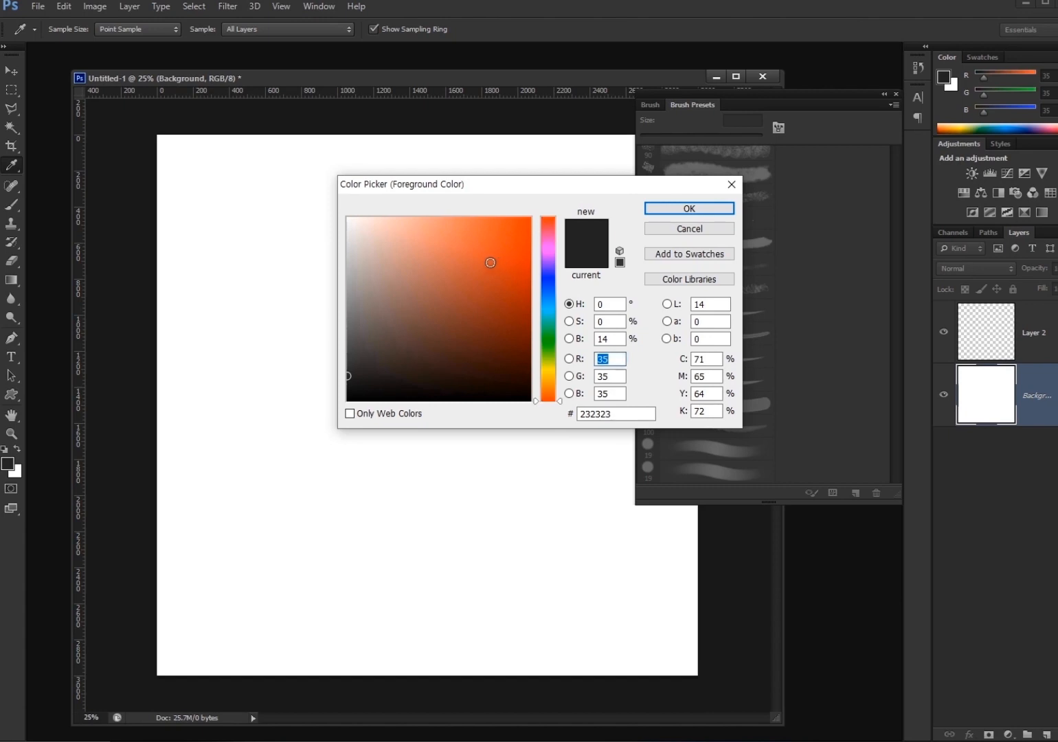
click(491, 217)
click(711, 210)
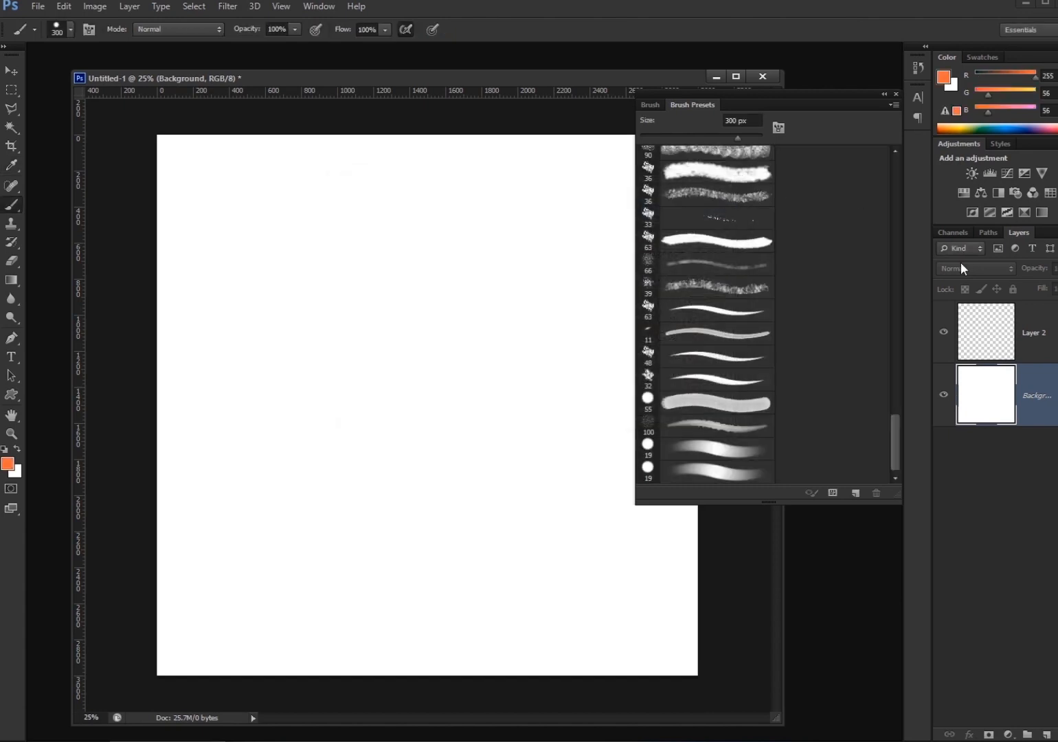
Collapse the brush presets and paint a solid orange oval on Layer 2 with a faint orange oval below it
click(979, 337)
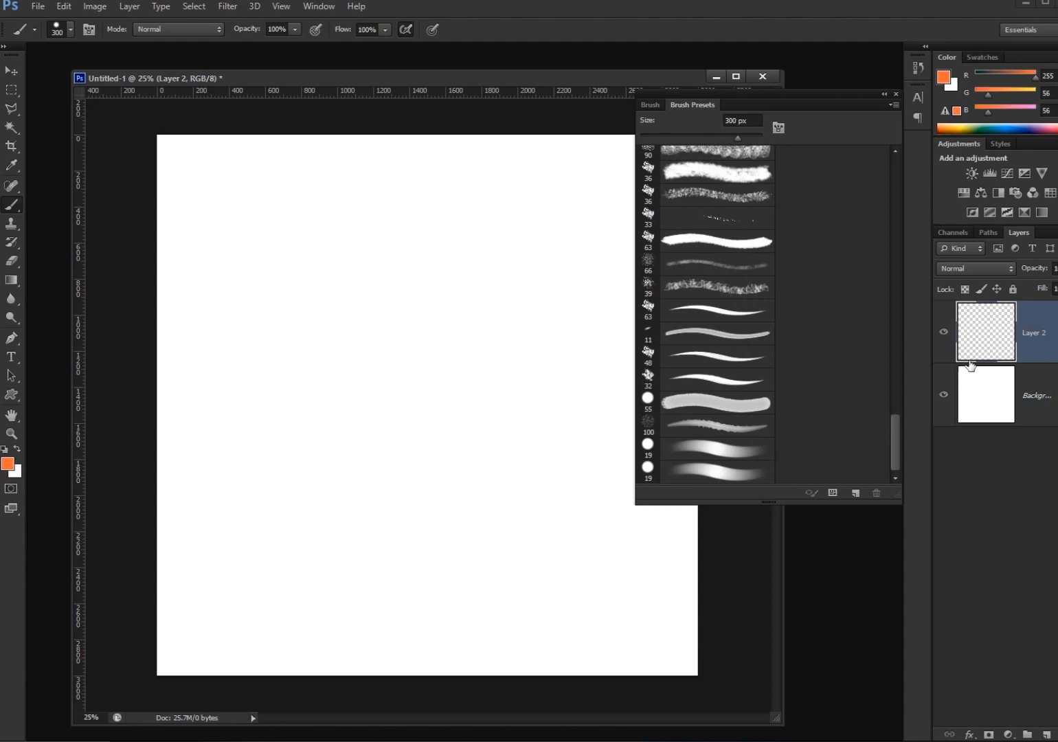
click(886, 94)
mouse_move(319, 260)
mouse_down()
mouse_move(341, 257)
mouse_move(373, 279)
mouse_move(316, 279)
mouse_move(309, 268)
mouse_move(261, 314)
mouse_move(357, 254)
mouse_move(316, 274)
mouse_up()
mouse_move(335, 426)
mouse_down()
mouse_move(328, 494)
mouse_move(322, 477)
mouse_up()
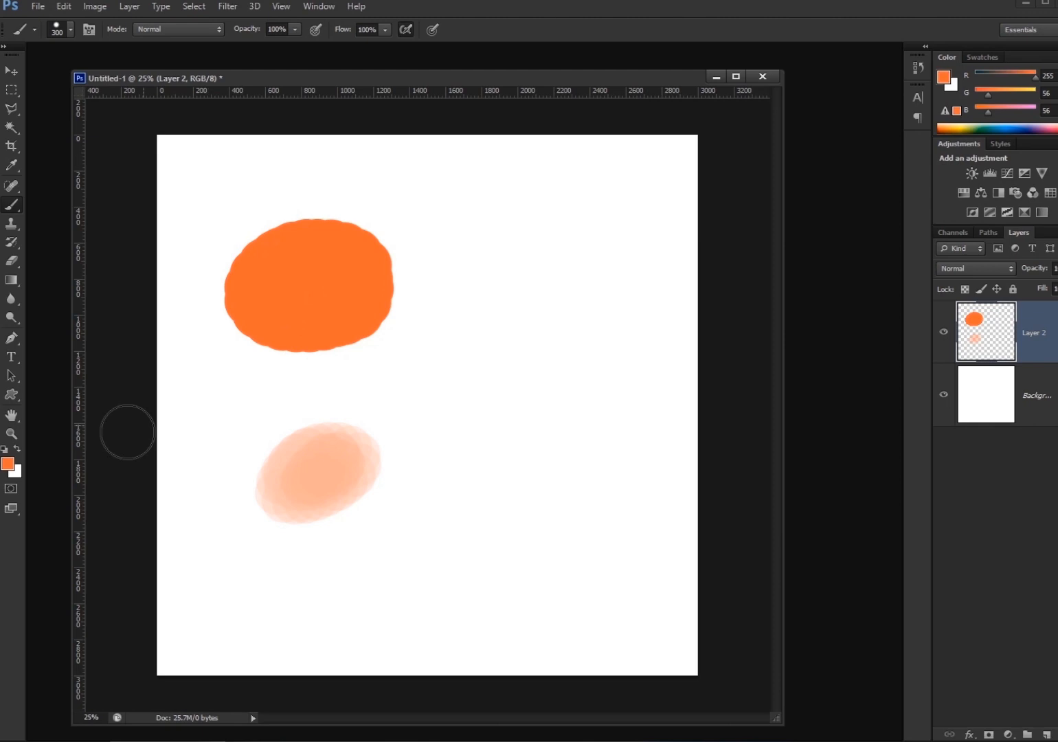
Reconfirm the orange foreground color and paint the upper orange oval larger
click(8, 464)
click(687, 209)
mouse_move(307, 271)
mouse_down()
mouse_move(375, 277)
mouse_move(252, 286)
mouse_move(345, 239)
mouse_move(305, 327)
mouse_move(271, 261)
mouse_move(368, 236)
mouse_move(358, 316)
mouse_move(255, 273)
mouse_move(378, 228)
mouse_move(324, 318)
mouse_move(412, 269)
mouse_move(334, 253)
mouse_up()
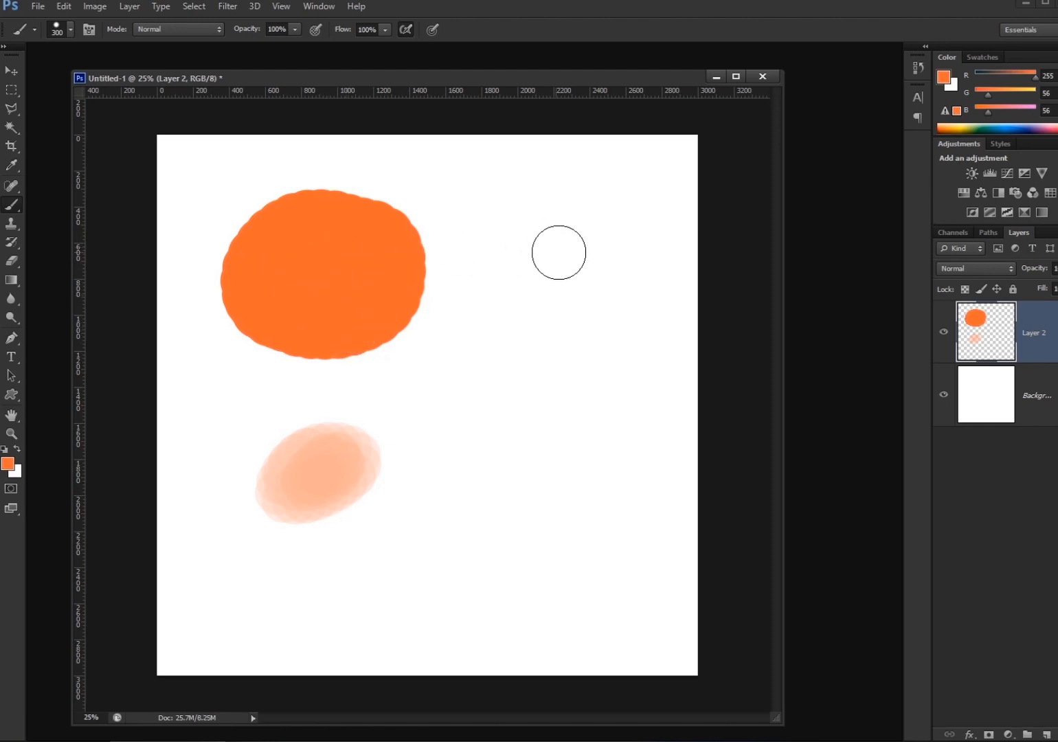
Set the foreground color to blue 4f38ff and paint a large oval overlapping the right edge of the orange one
click(10, 466)
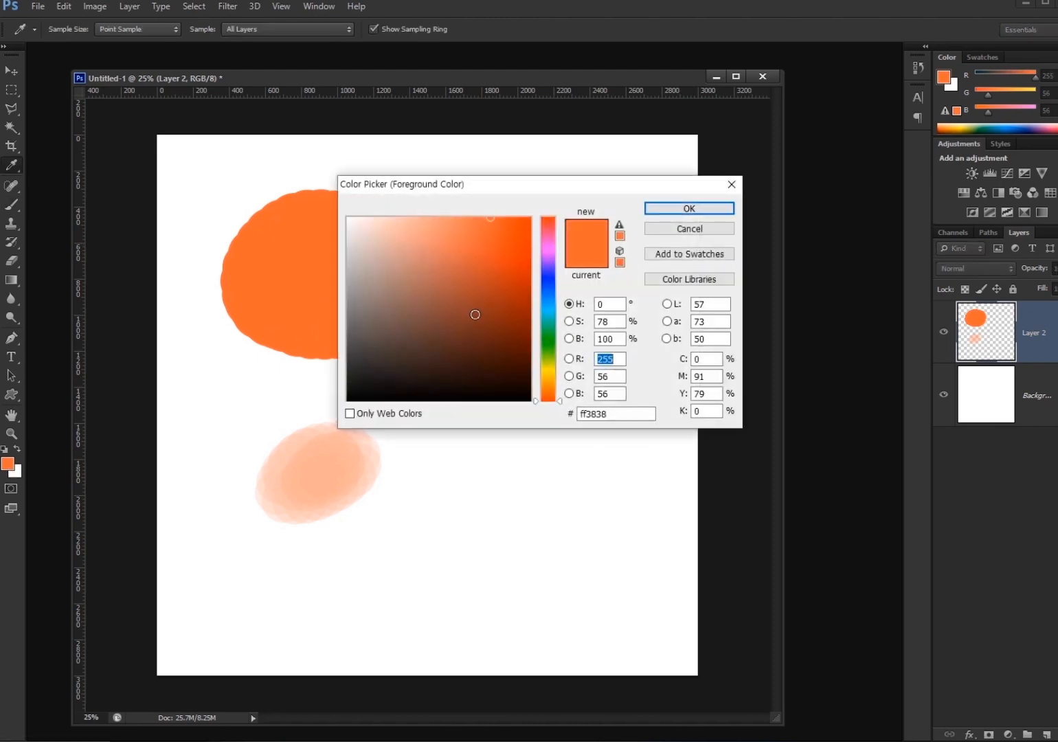
click(553, 275)
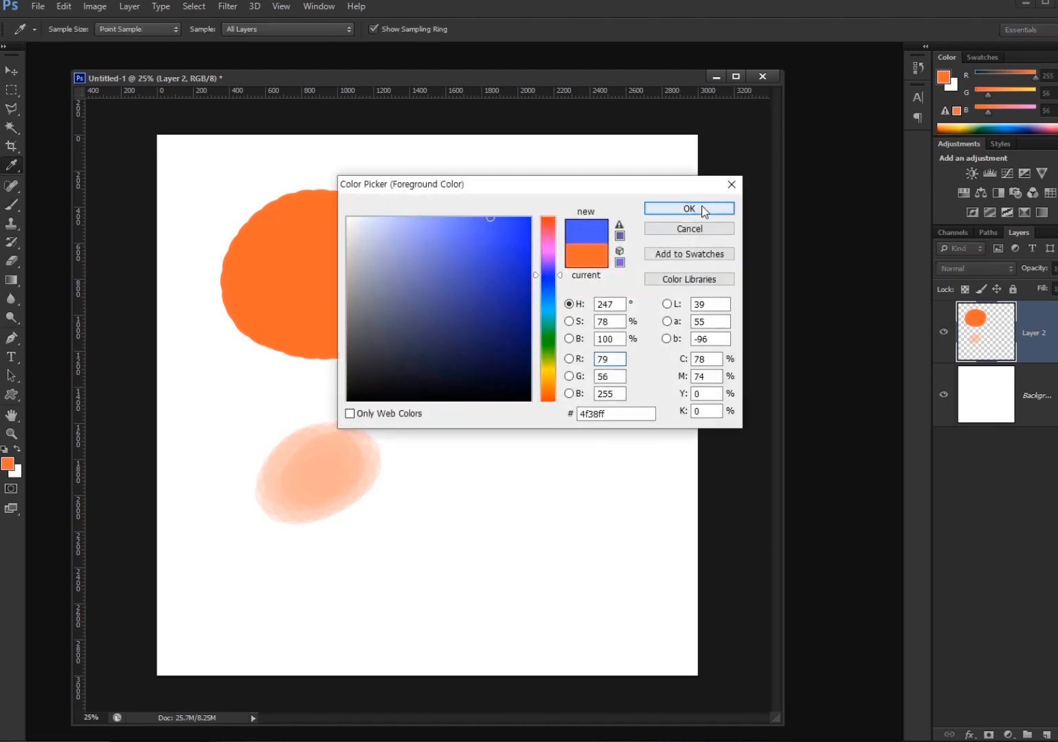
click(689, 208)
mouse_move(524, 210)
mouse_down()
mouse_move(491, 293)
mouse_move(558, 229)
mouse_move(540, 301)
mouse_move(452, 245)
mouse_move(576, 240)
mouse_move(446, 300)
mouse_move(527, 213)
mouse_move(519, 321)
mouse_move(449, 225)
mouse_move(578, 277)
mouse_move(465, 277)
mouse_move(547, 233)
mouse_move(573, 253)
mouse_move(543, 283)
mouse_move(542, 232)
mouse_up()
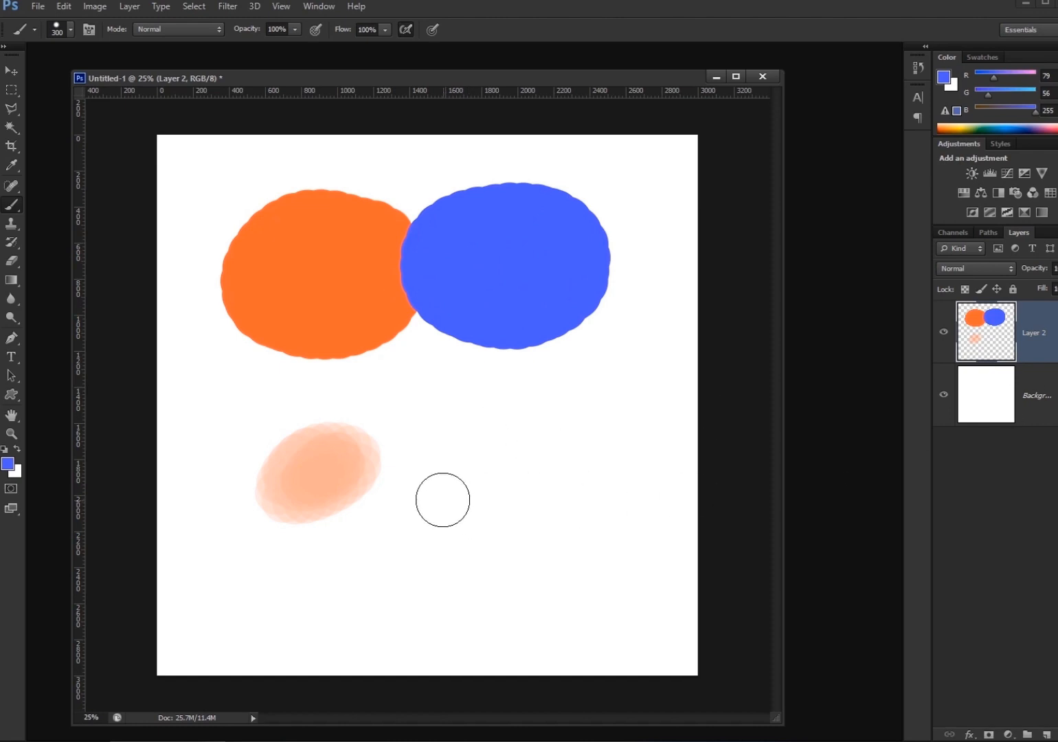
Cover the faint oval with white sampled from the canvas, and paint a solid lower oval with sampled orange
alt+click(435, 440)
mouse_move(435, 440)
mouse_down()
mouse_move(279, 534)
mouse_move(285, 451)
mouse_up()
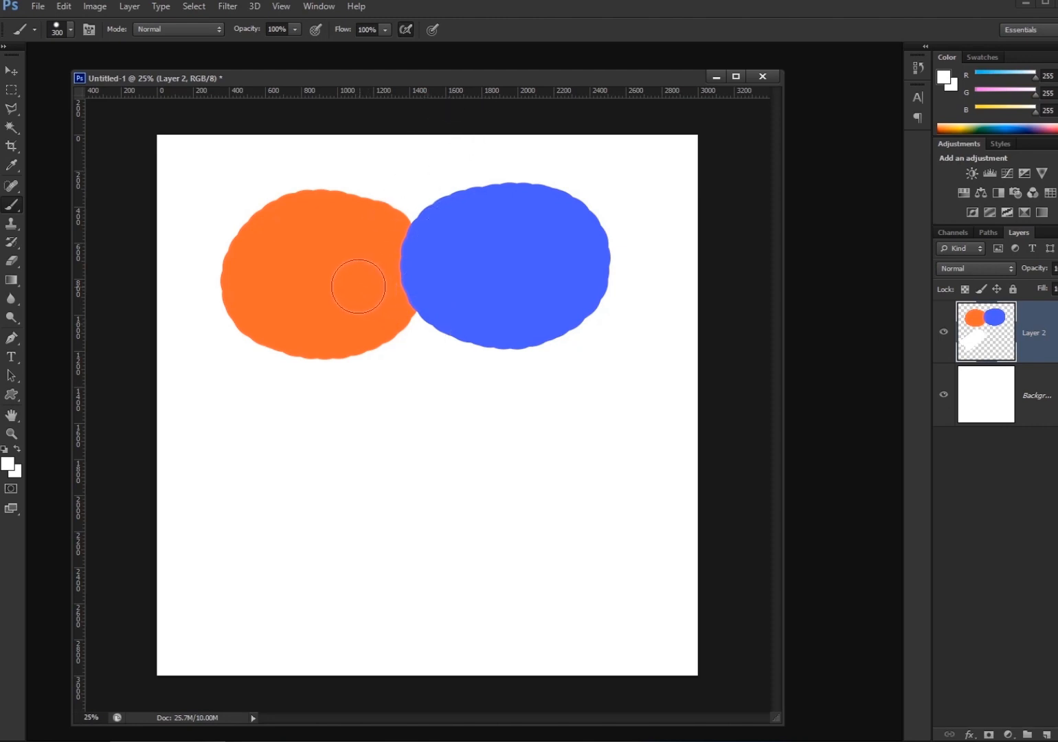
alt+click(330, 286)
mouse_move(352, 524)
mouse_down()
mouse_move(275, 545)
mouse_move(363, 486)
mouse_move(328, 584)
mouse_move(289, 506)
mouse_move(384, 550)
mouse_move(317, 555)
mouse_up()
Sample the blue from the upper oval and paint a blue oval overlapping the right edge of the lower orange one
alt+click(517, 263)
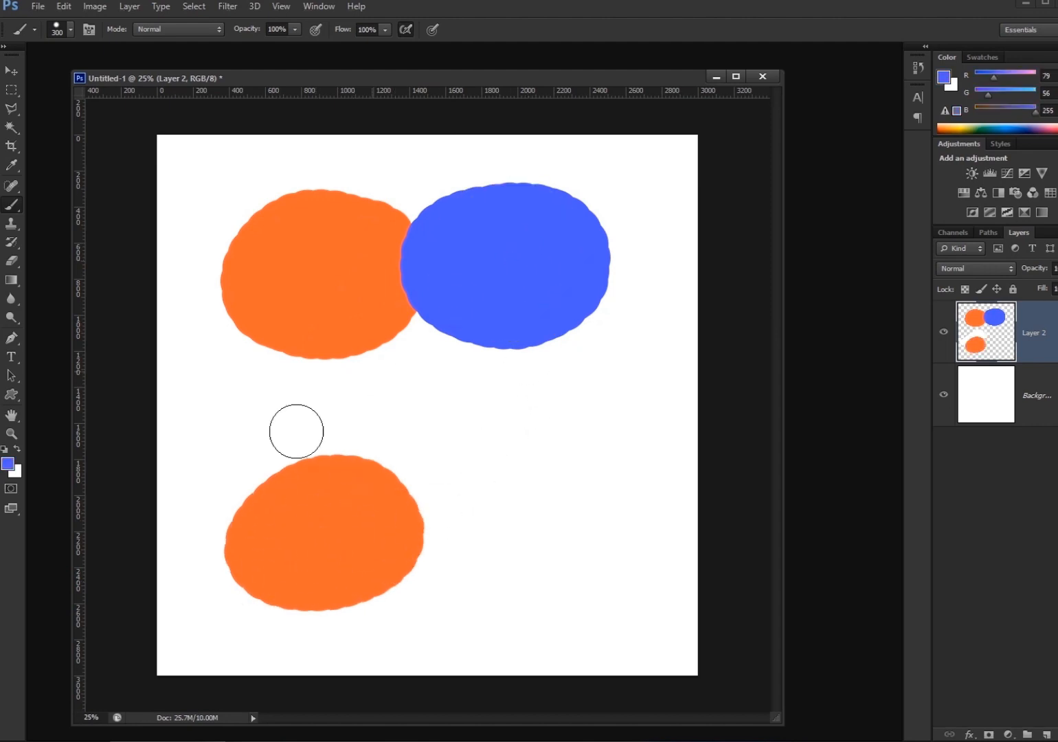
mouse_move(513, 484)
mouse_down()
mouse_move(575, 502)
mouse_move(447, 567)
mouse_move(452, 532)
mouse_move(479, 530)
mouse_move(479, 574)
mouse_move(417, 523)
mouse_move(542, 505)
mouse_up()
key(ctrl+z)
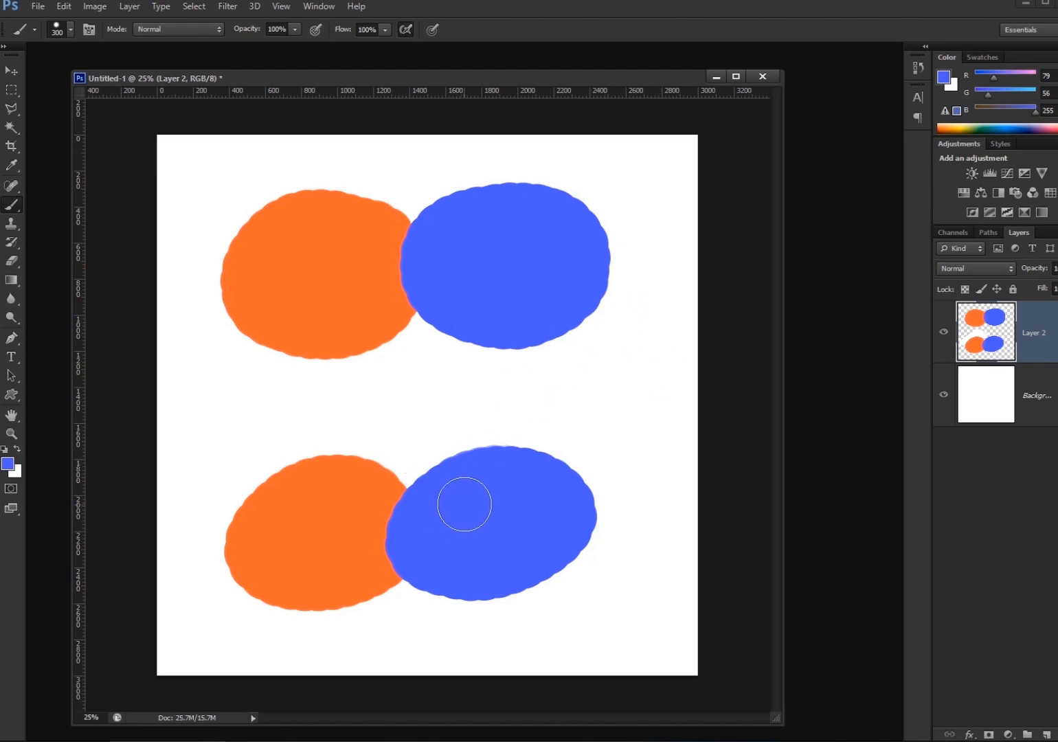
click(8, 464)
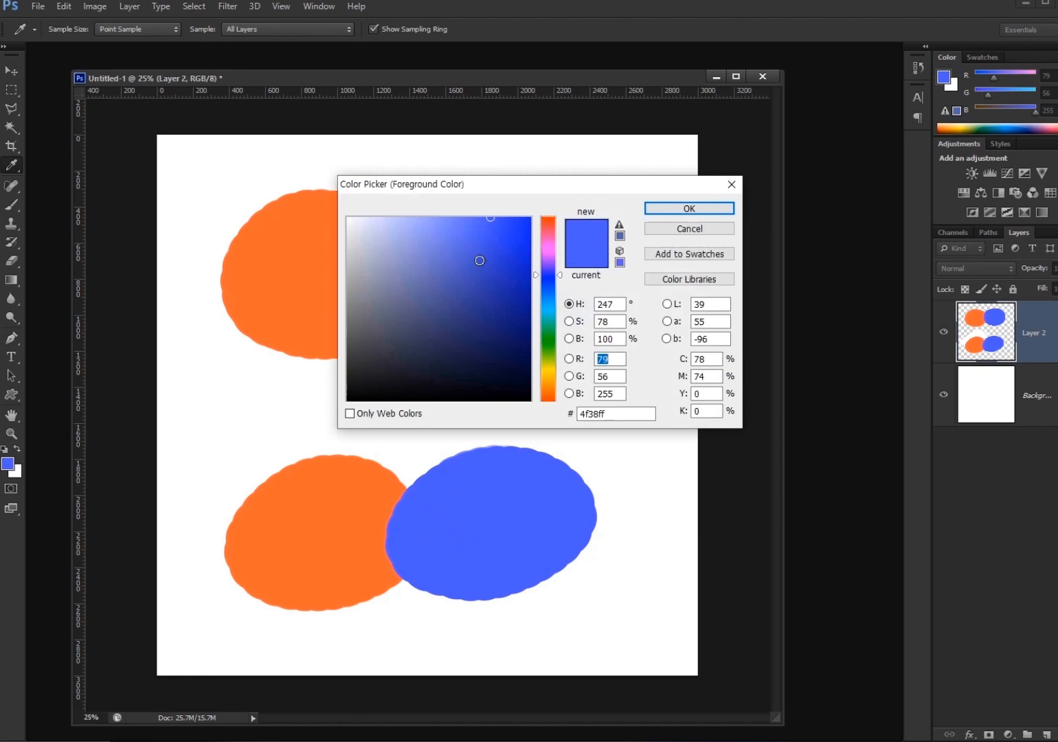
click(696, 231)
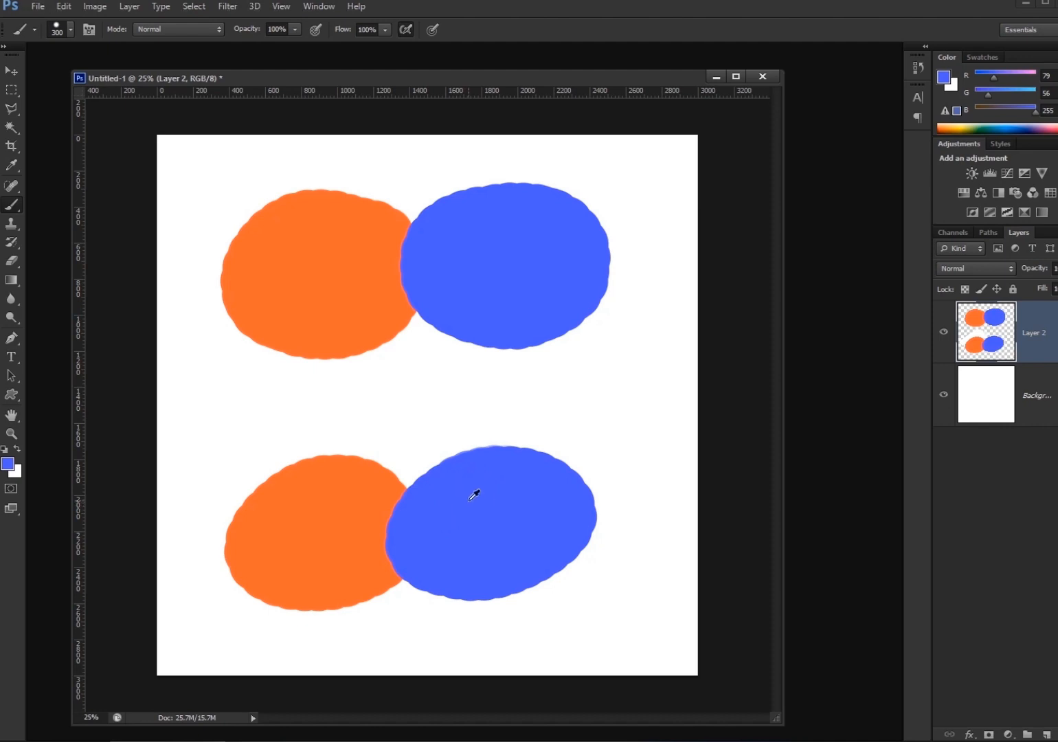
Alternately sample orange and blue from the canvas and paint four overlapping patches at the lower blue oval's lower-right edge
alt+click(337, 490)
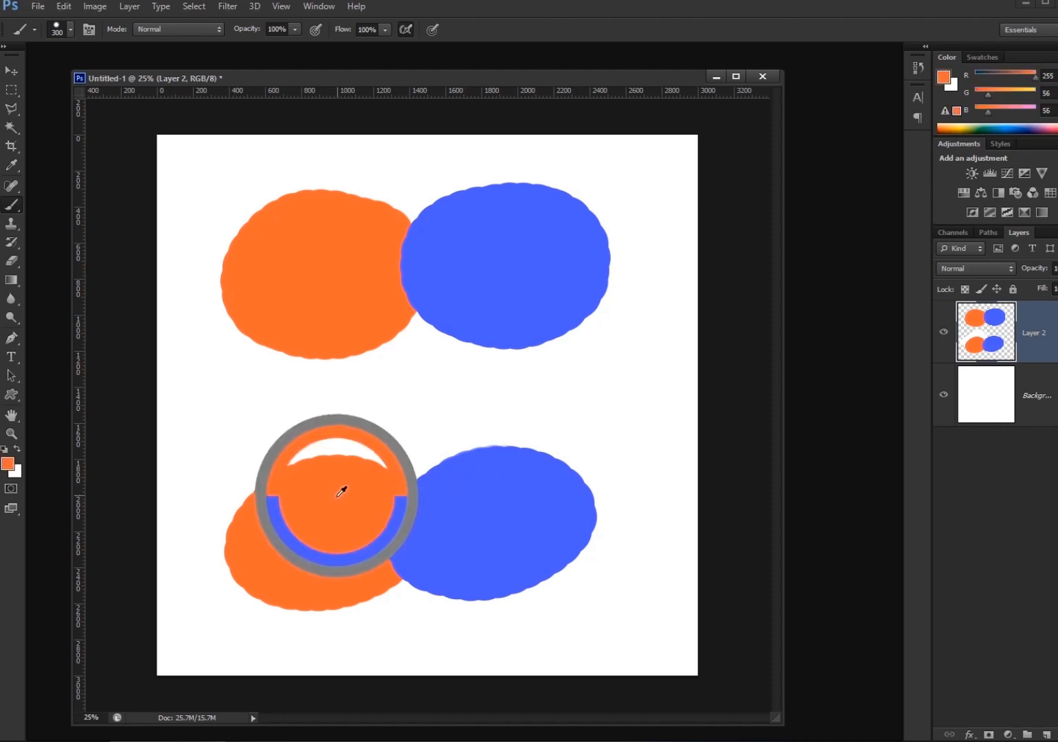
mouse_move(626, 574)
mouse_down()
mouse_move(626, 547)
mouse_move(632, 604)
mouse_up()
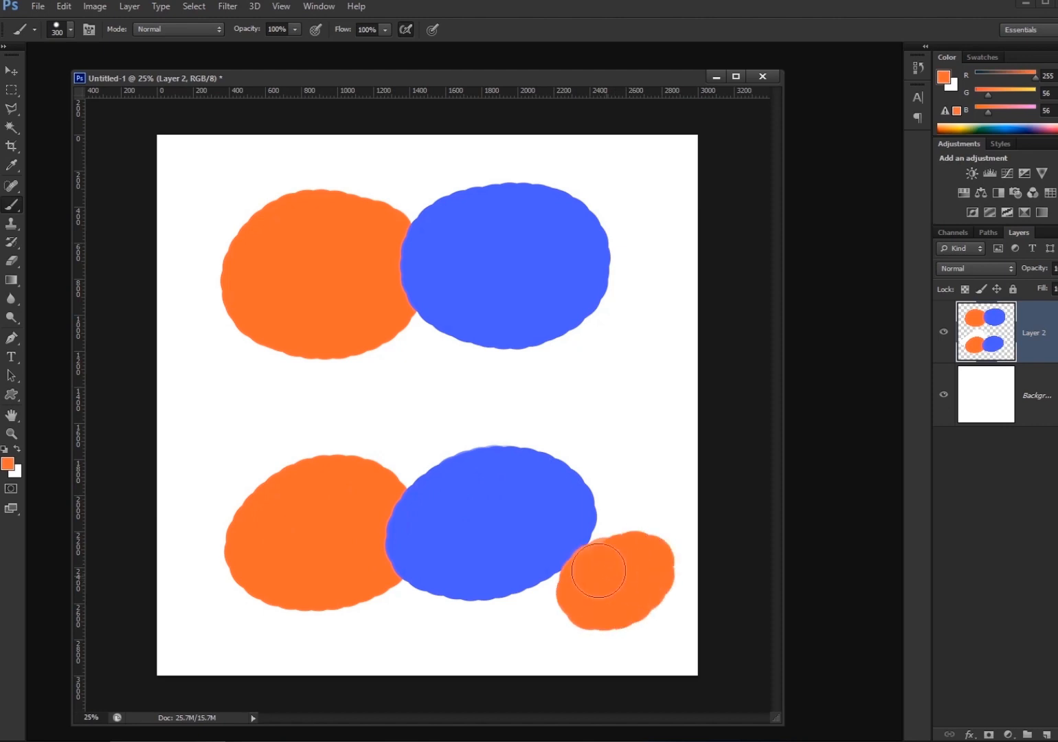
alt+click(527, 501)
drag(610, 508, 609, 547)
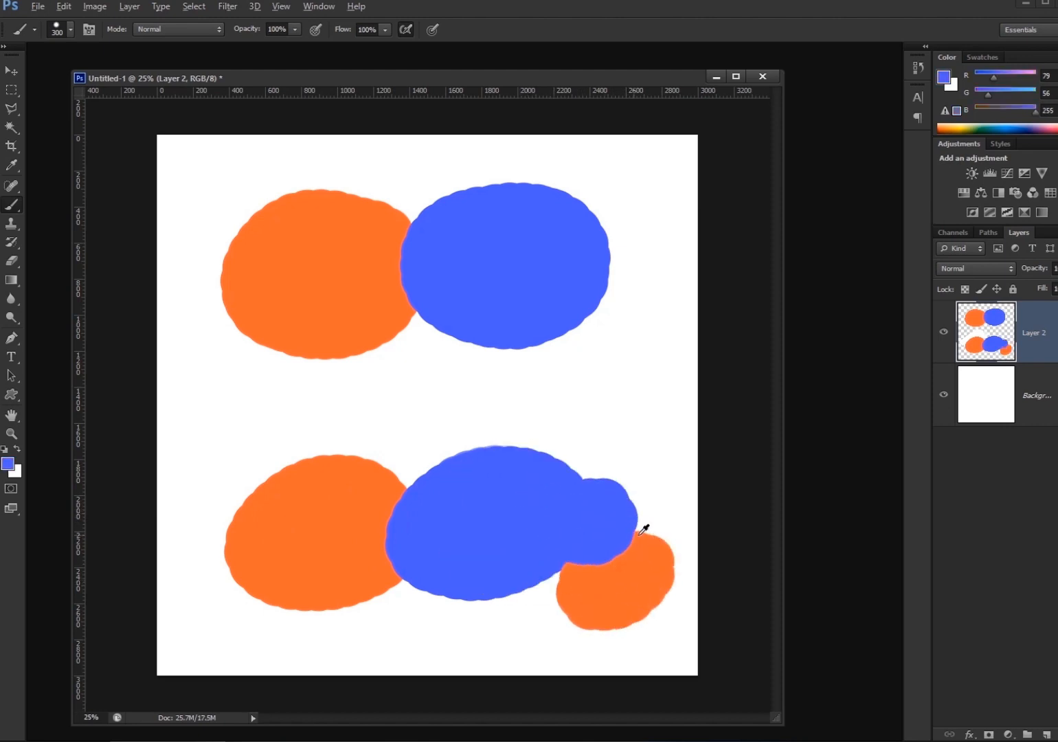
alt+click(646, 567)
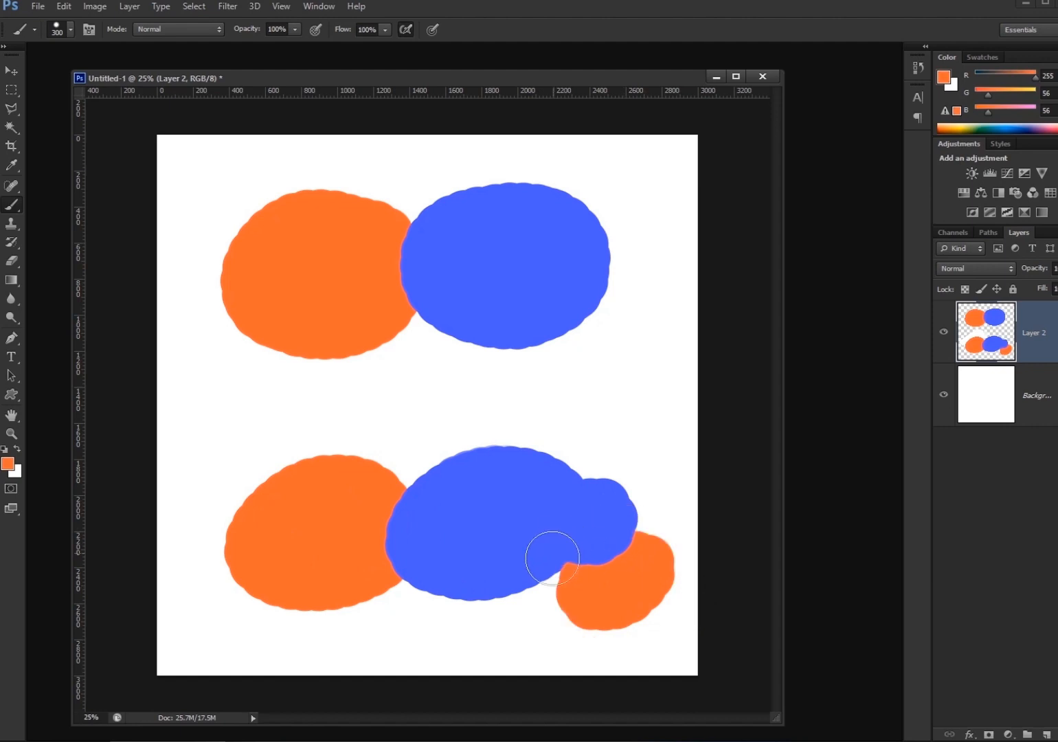
drag(550, 612, 544, 568)
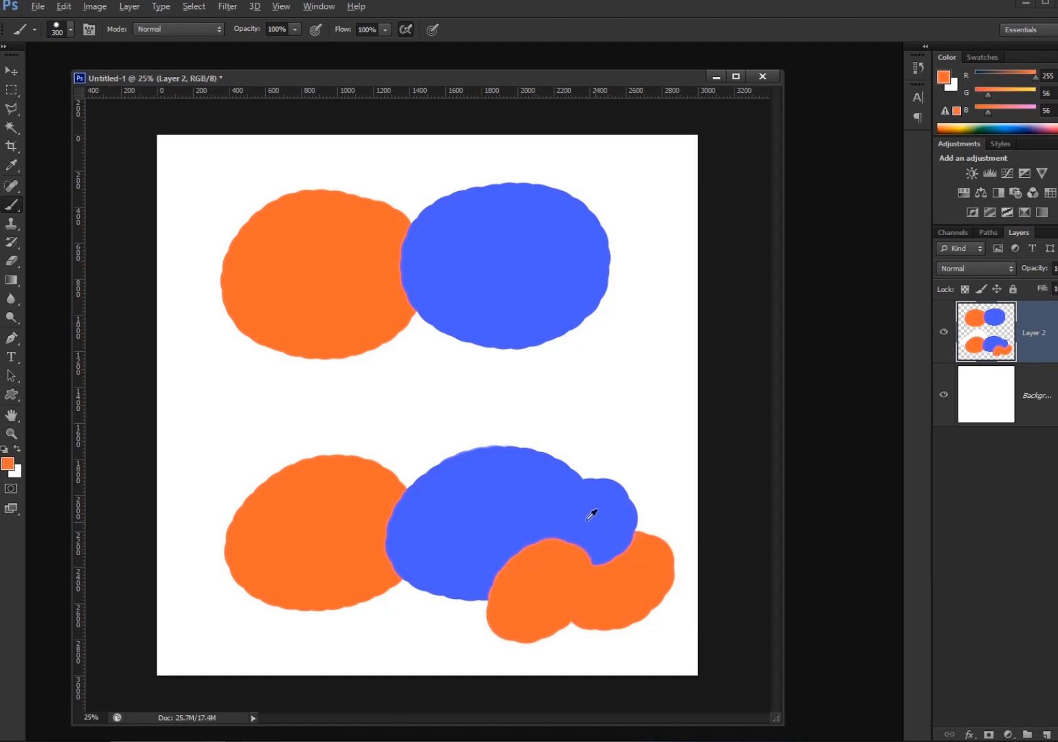
alt+click(553, 506)
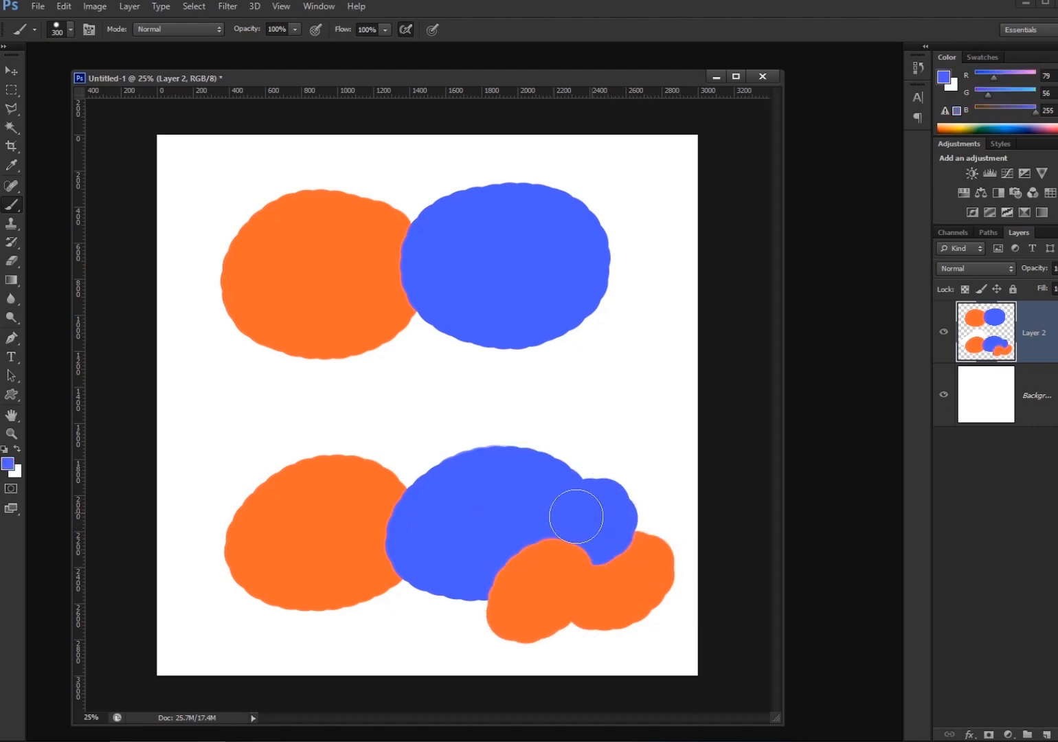
drag(579, 508, 619, 557)
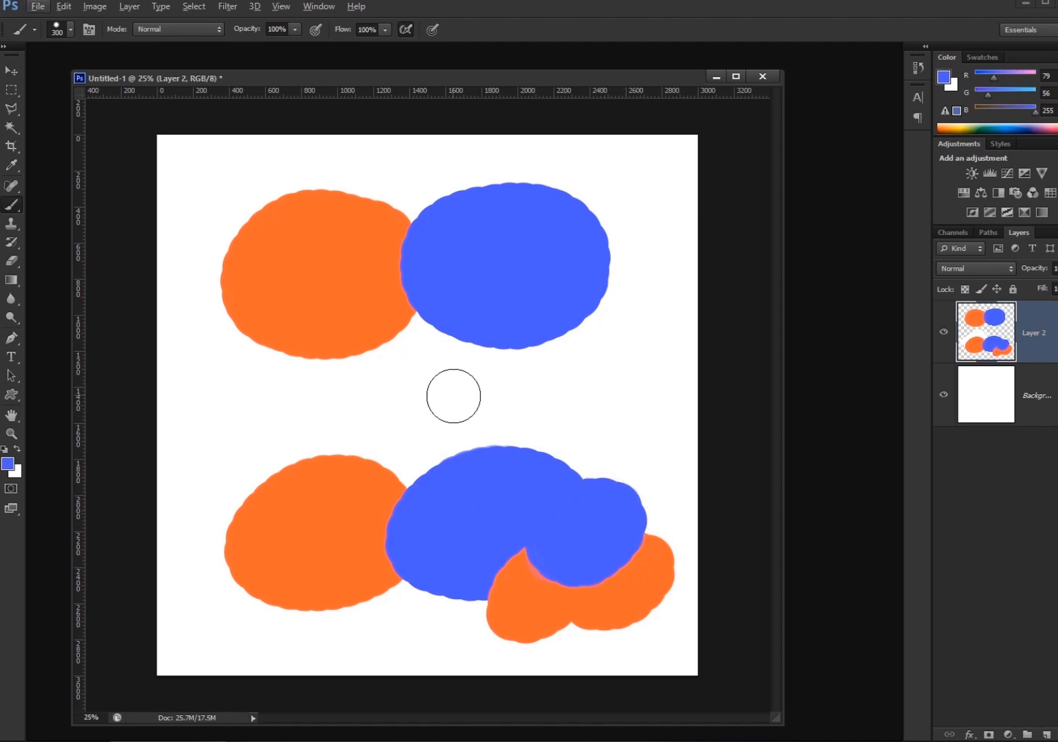
Reduce the brush to 30 px, draw a small blue check mark below the upper ovals, and undo the mark
key(bracketleft)
key(bracketleft)
key(bracketleft)
key(bracketleft)
key(bracketleft)
key(bracketleft)
key(bracketleft)
key(bracketleft)
key(bracketleft)
key(bracketleft)
key(bracketleft)
key(bracketleft)
key(bracketleft)
key(bracketleft)
key(bracketleft)
drag(400, 363, 452, 358)
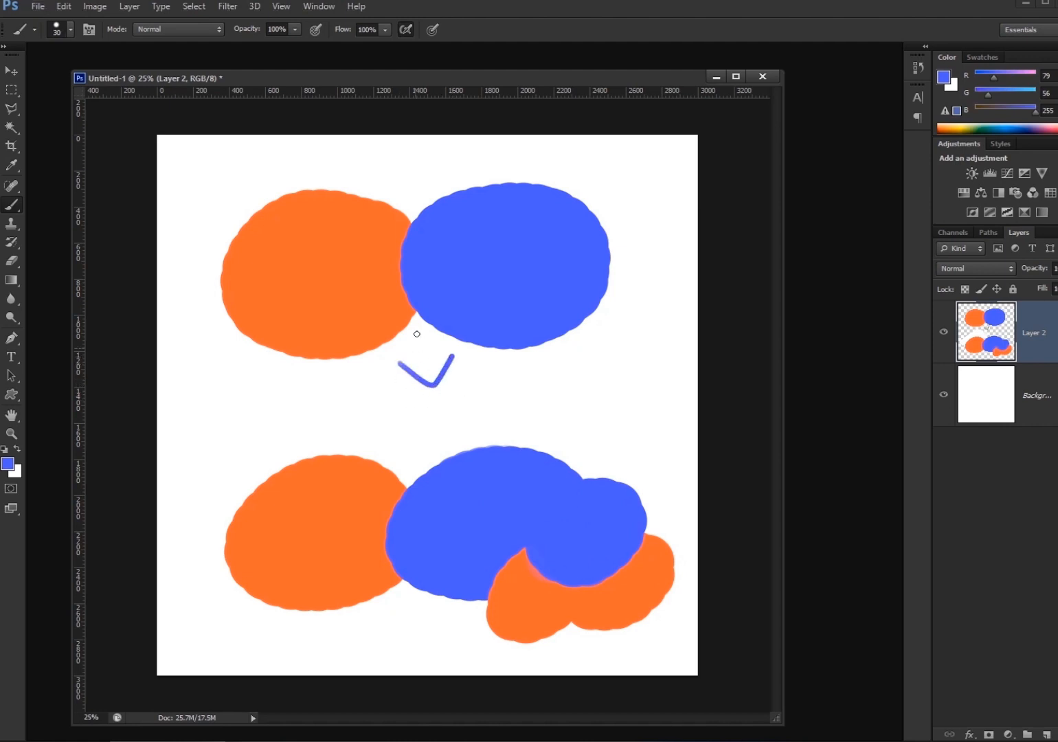
key(ctrl+z)
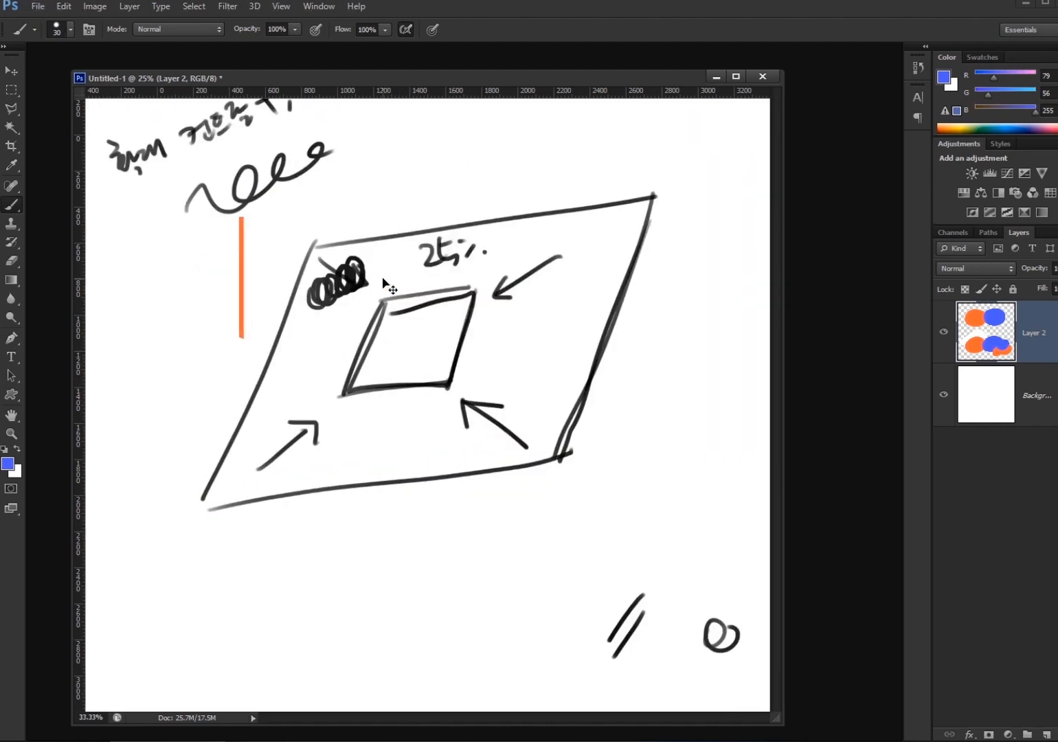
Sample orange from the upper-left oval, enlarge the brush, and paint a translucent orange stroke over the seam between the two upper ovals
key(ctrl+plus)
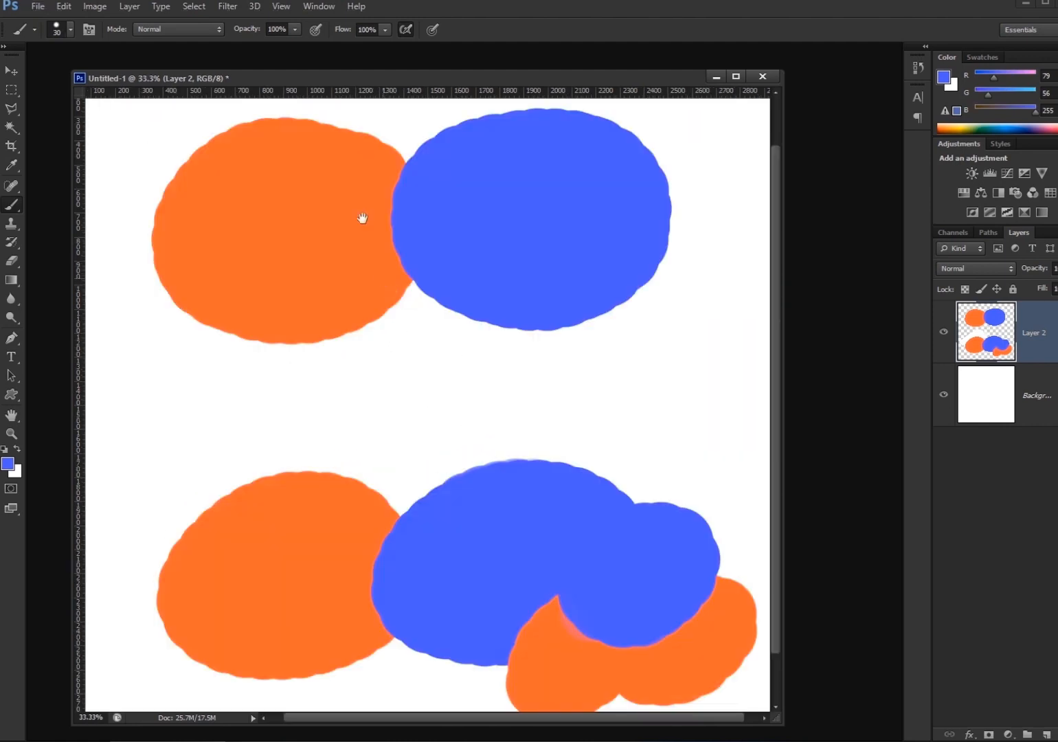
drag(362, 217, 370, 273)
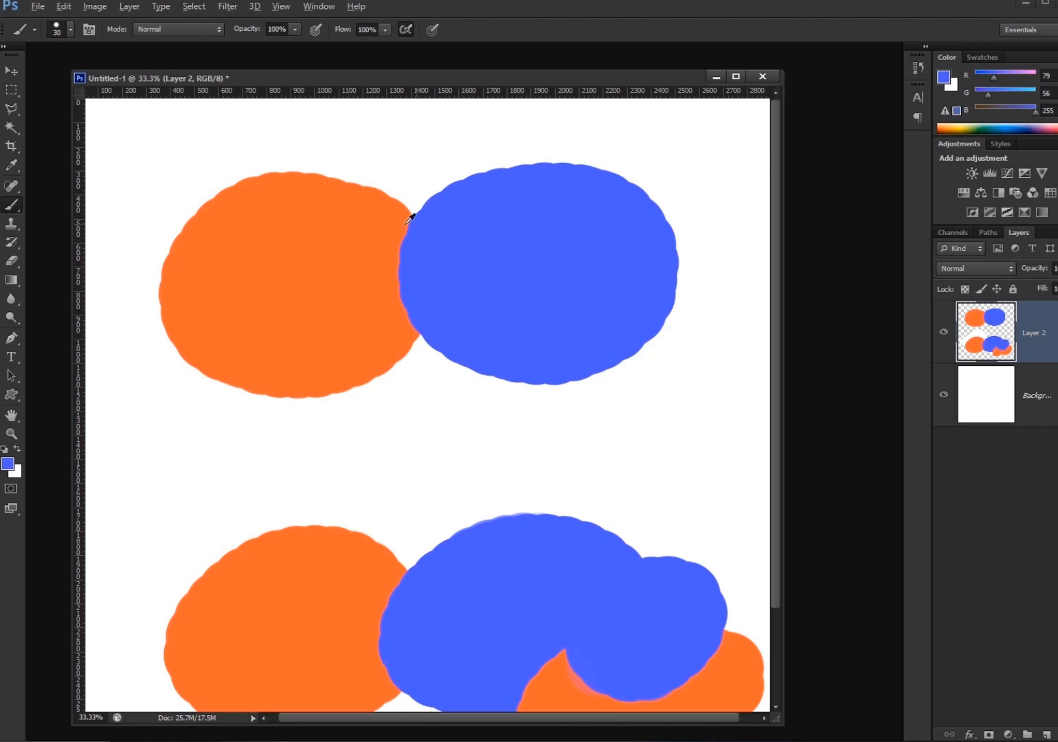
alt+click(383, 223)
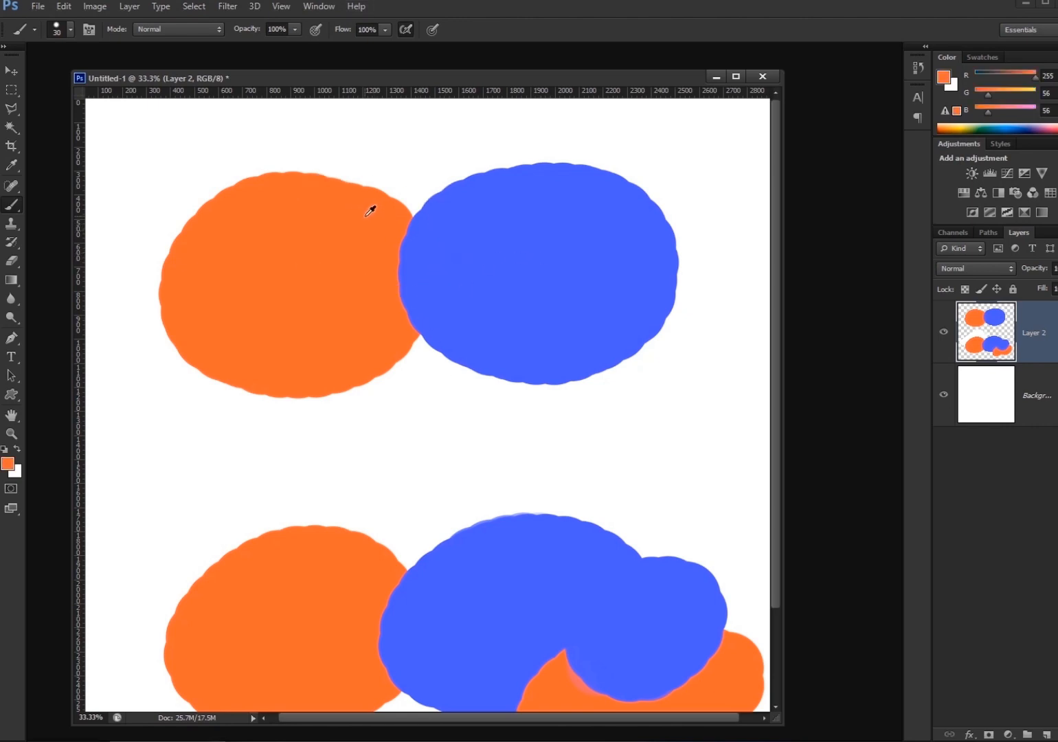
alt+click(340, 269)
key(bracketright)
key(bracketright)
key(bracketright)
key(bracketright)
key(bracketright)
key(bracketright)
key(bracketright)
key(bracketright)
key(bracketright)
key(bracketright)
key(bracketright)
mouse_move(421, 229)
mouse_down()
mouse_move(414, 316)
mouse_move(428, 332)
mouse_move(436, 254)
mouse_move(426, 214)
mouse_move(413, 222)
mouse_move(411, 298)
mouse_move(431, 329)
mouse_move(442, 254)
mouse_move(420, 216)
mouse_move(409, 259)
mouse_move(414, 331)
mouse_move(439, 330)
mouse_move(443, 233)
mouse_move(434, 232)
mouse_move(439, 302)
mouse_up()
Reduce the brush to 15 px and draw two upward orange arrows with a handwritten note beginning with "3" between them, below the upper ovals' overlap
key(bracketleft)
key(bracketleft)
key(bracketleft)
key(bracketleft)
key(bracketleft)
key(bracketleft)
key(bracketleft)
key(bracketleft)
key(bracketleft)
key(bracketleft)
key(bracketleft)
key(bracketleft)
key(bracketleft)
key(bracketleft)
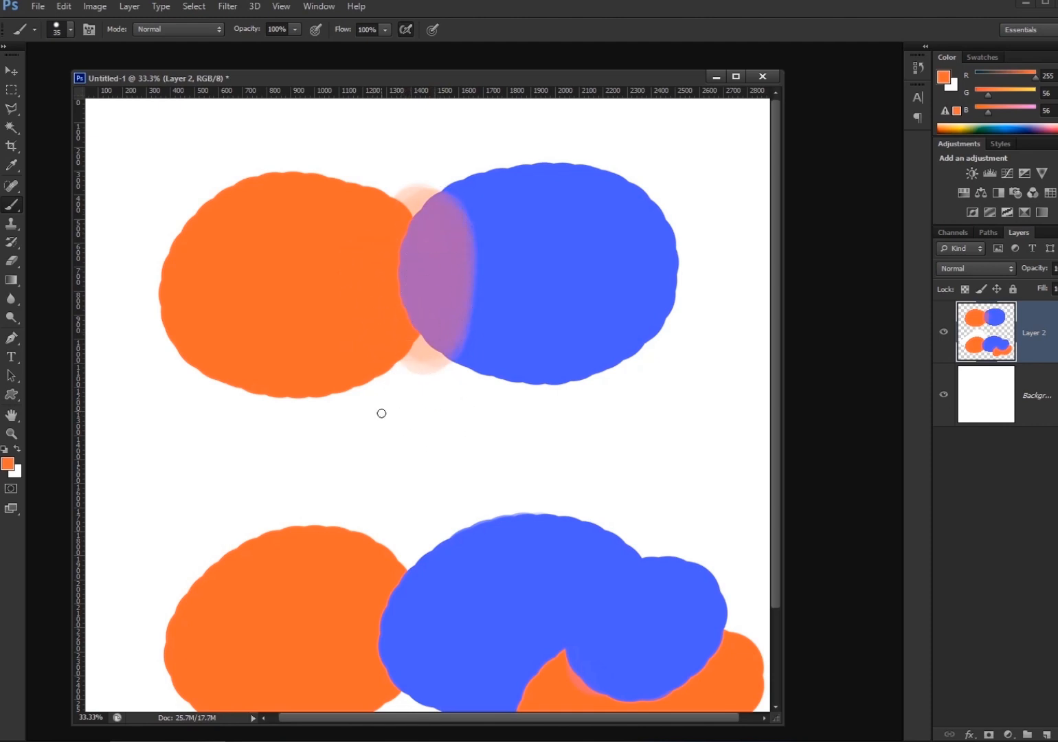
key(bracketleft)
drag(396, 435, 379, 406)
drag(491, 442, 499, 405)
mouse_move(430, 422)
mouse_down()
mouse_move(437, 446)
mouse_move(459, 433)
mouse_up()
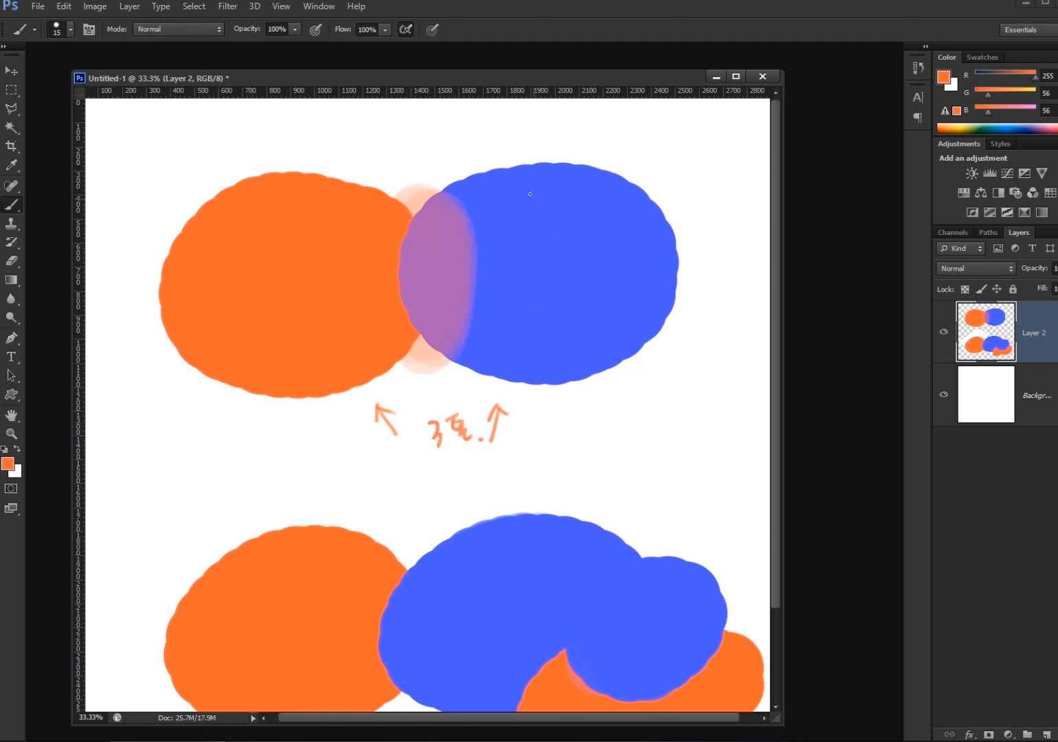
Sample blue from the upper-right oval, enlarge the brush to 200 px, and paint a light vertical stroke over the blended strip's blue side
alt+click(506, 245)
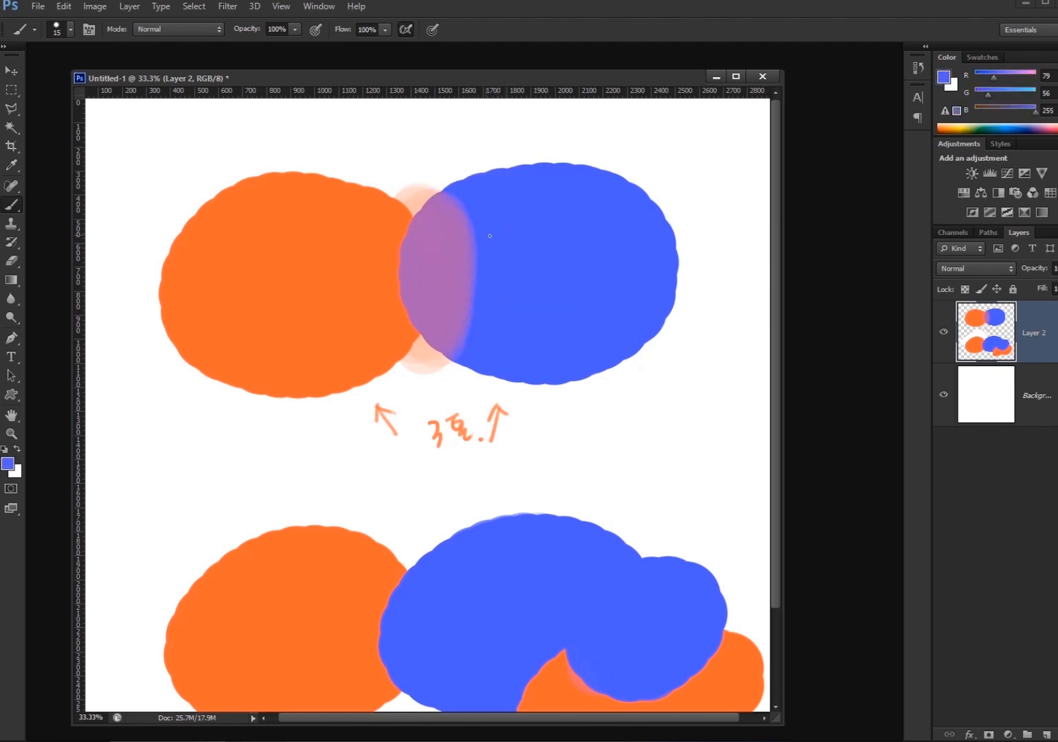
key(bracketright)
key(bracketright)
key(bracketright)
key(bracketright)
key(bracketright)
key(bracketright)
key(bracketright)
key(bracketright)
mouse_move(471, 211)
mouse_down()
mouse_move(462, 323)
mouse_move(479, 315)
mouse_move(468, 203)
mouse_move(457, 337)
mouse_up()
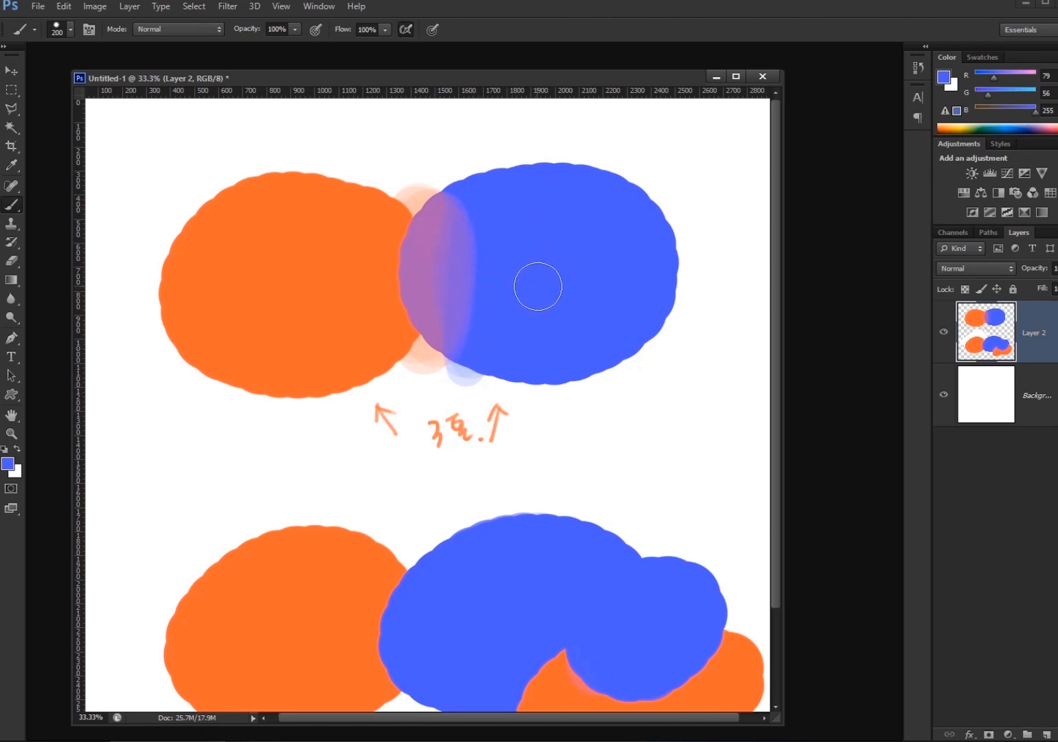
Sample purple from the blended strip twice, painting a vertical stroke over the upper orange oval's inner edge after each sample
alt+click(406, 254)
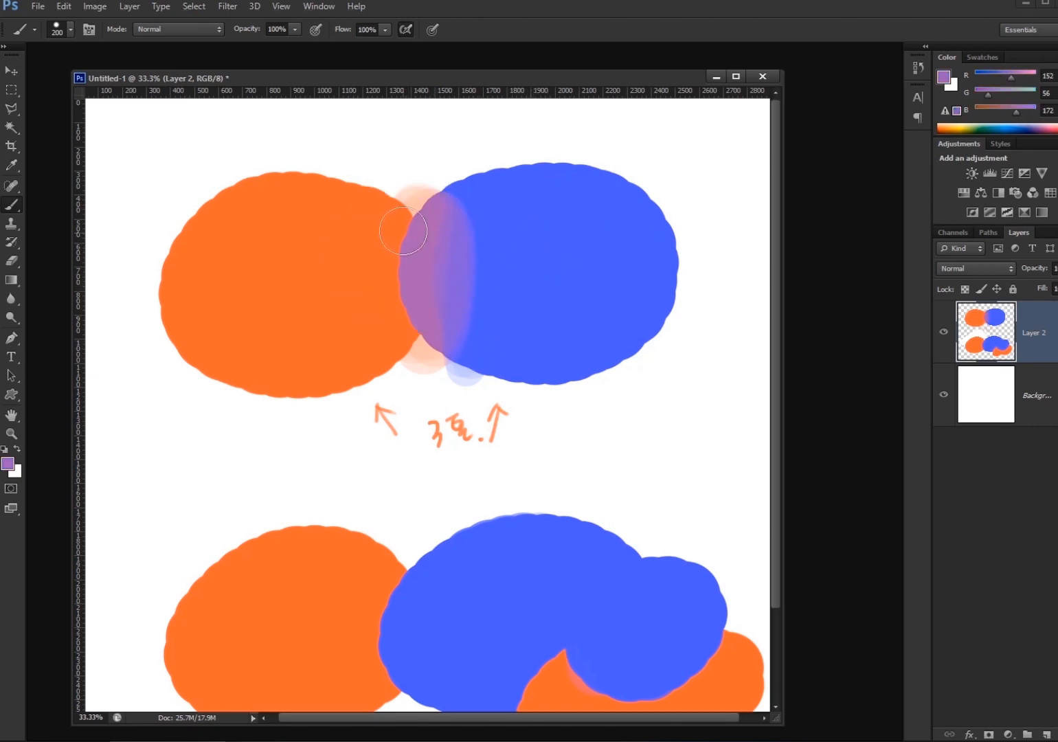
mouse_move(394, 229)
mouse_down()
mouse_move(395, 294)
mouse_move(391, 223)
mouse_move(394, 348)
mouse_up()
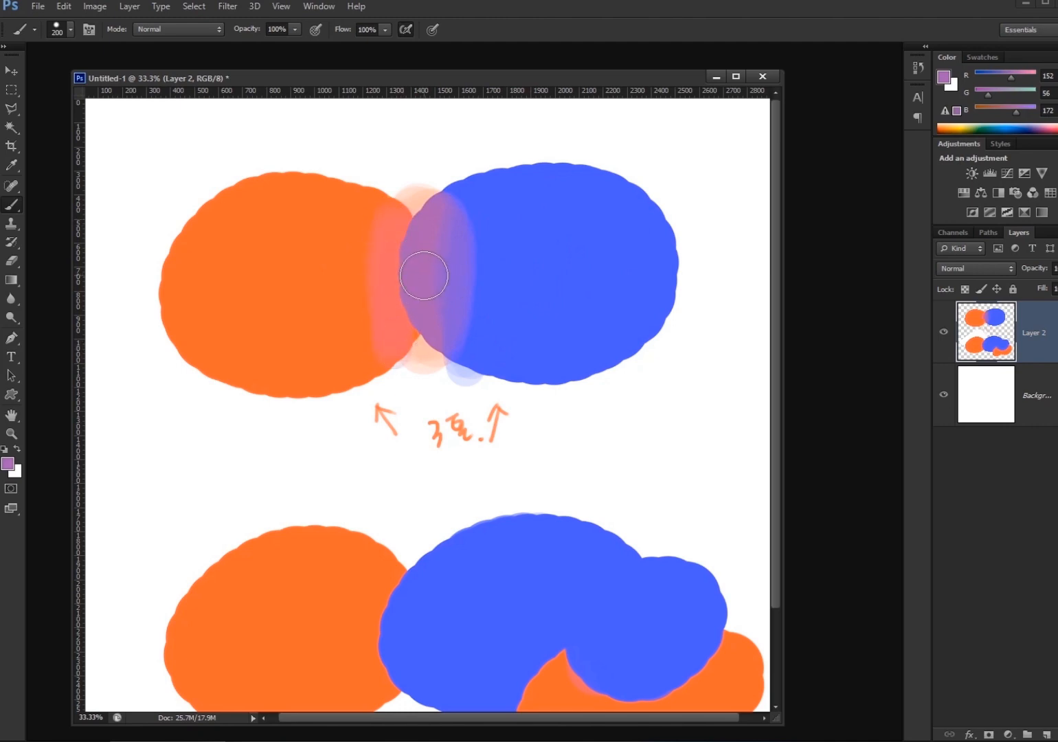
alt+click(419, 254)
drag(414, 228, 409, 326)
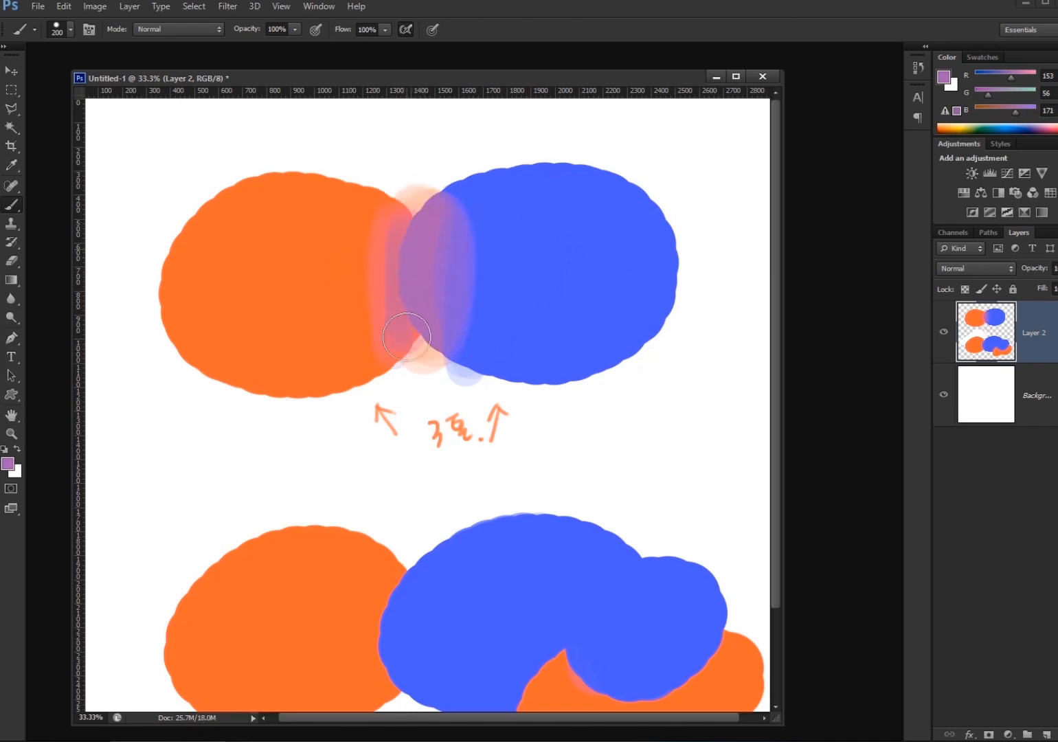
Resample the pink and purple mixes on the seam's orange side and paint four vertical strokes to smooth the transition
alt+click(377, 238)
drag(368, 232, 369, 382)
alt+click(391, 264)
drag(398, 212, 390, 373)
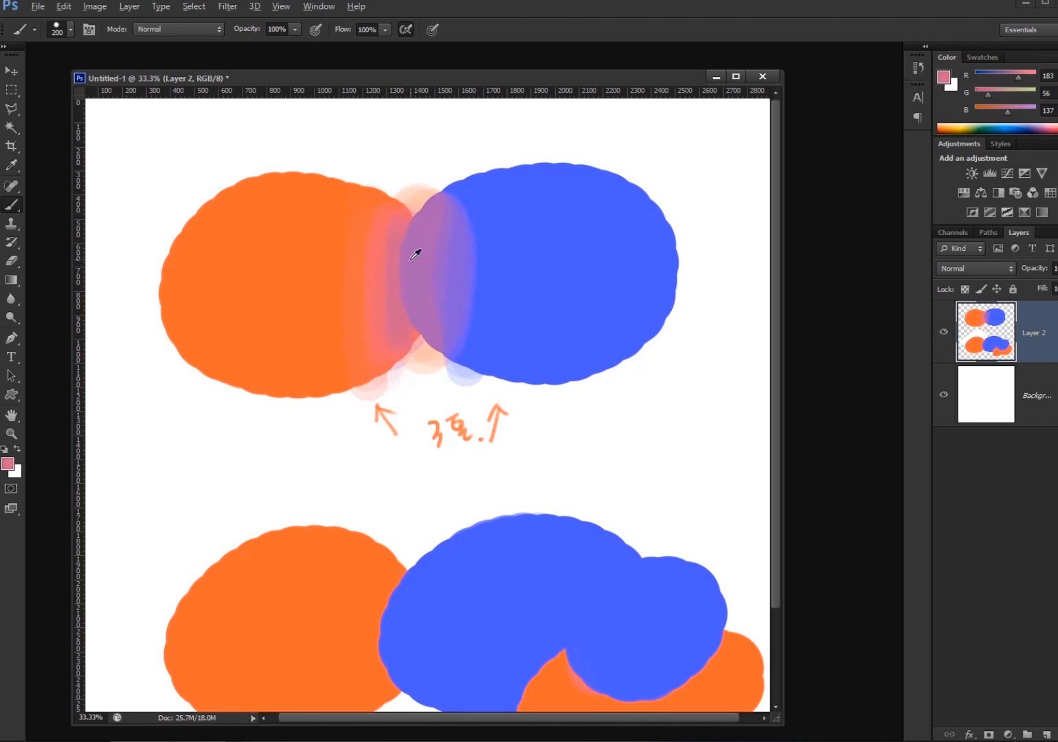
alt+click(413, 257)
drag(409, 240, 407, 350)
alt+click(419, 250)
mouse_move(408, 249)
mouse_down()
mouse_move(415, 316)
mouse_move(413, 288)
mouse_up()
Reduce the brush to 90 px, sample violet and blue tones, and paint vertical strokes over the blended strip's blue side
key(bracketleft)
key(bracketleft)
key(bracketleft)
key(bracketleft)
key(bracketleft)
alt+click(397, 235)
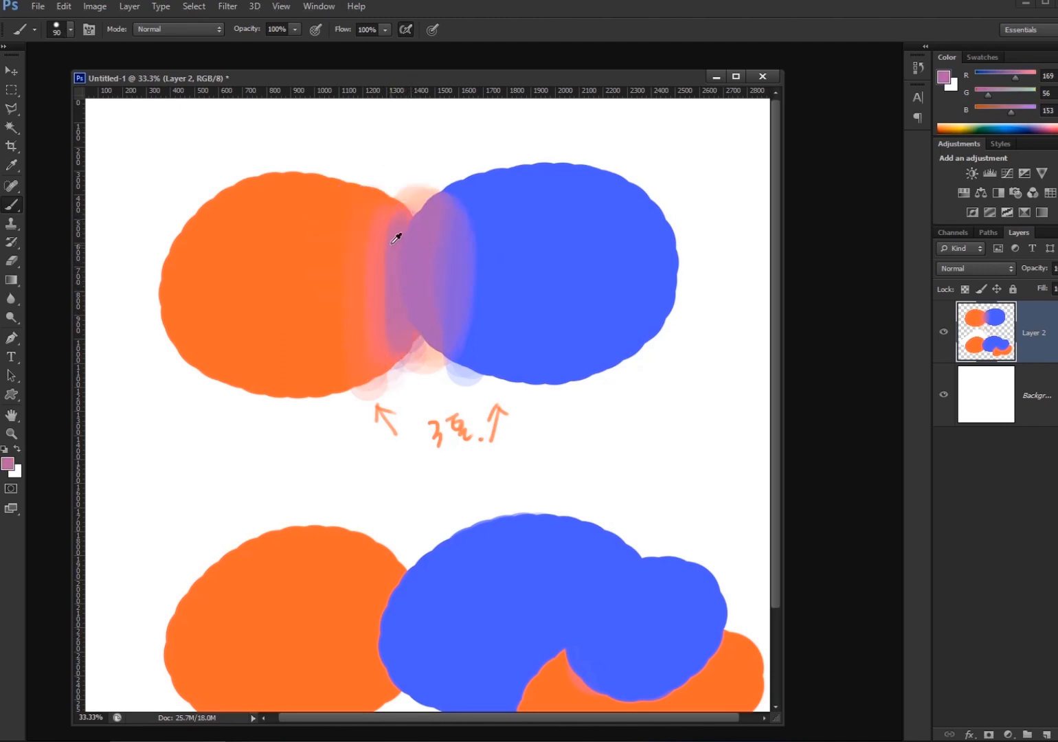
alt+click(464, 248)
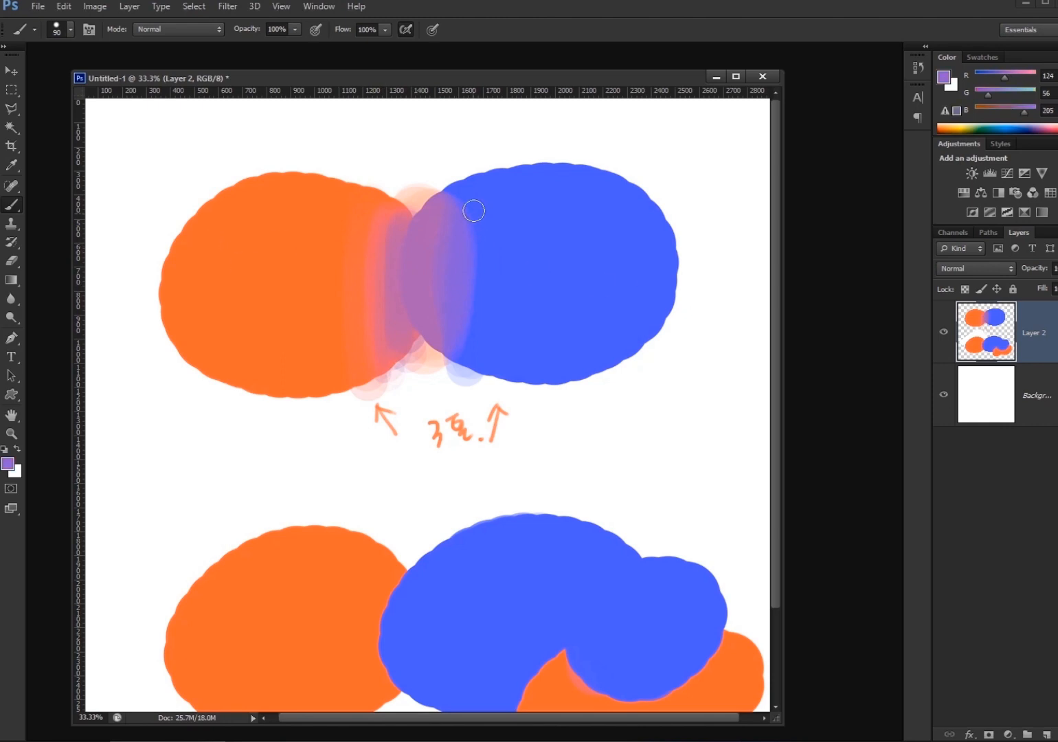
drag(472, 273, 472, 393)
alt+click(490, 255)
drag(472, 218, 470, 365)
alt+click(451, 255)
drag(442, 213, 434, 374)
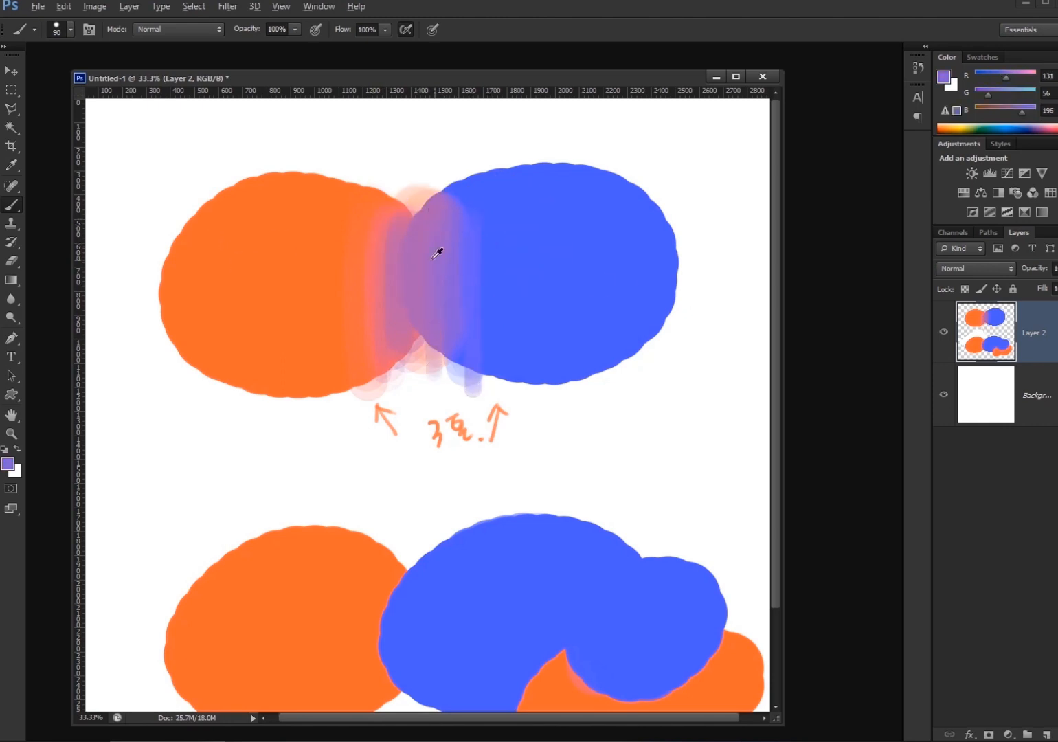
Repeatedly sample the purple, pink, and orange mixes at 90 px and blend vertical strokes across the middle and orange side of the strip
alt+click(431, 259)
drag(409, 222, 413, 345)
alt+click(402, 242)
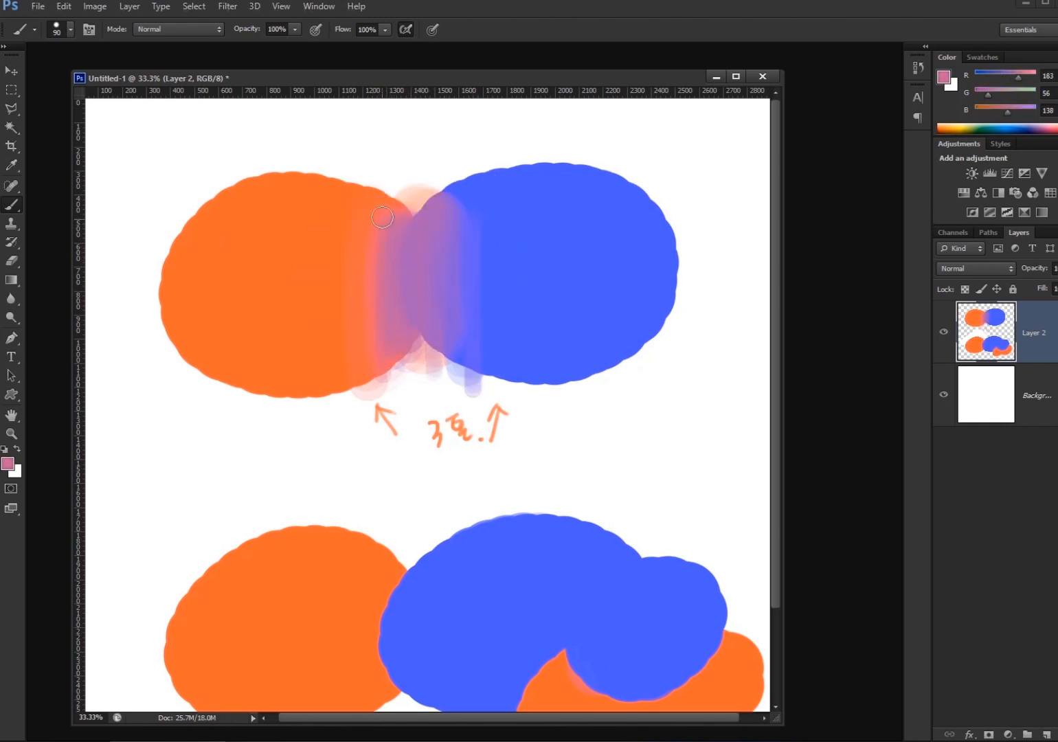
alt+click(375, 239)
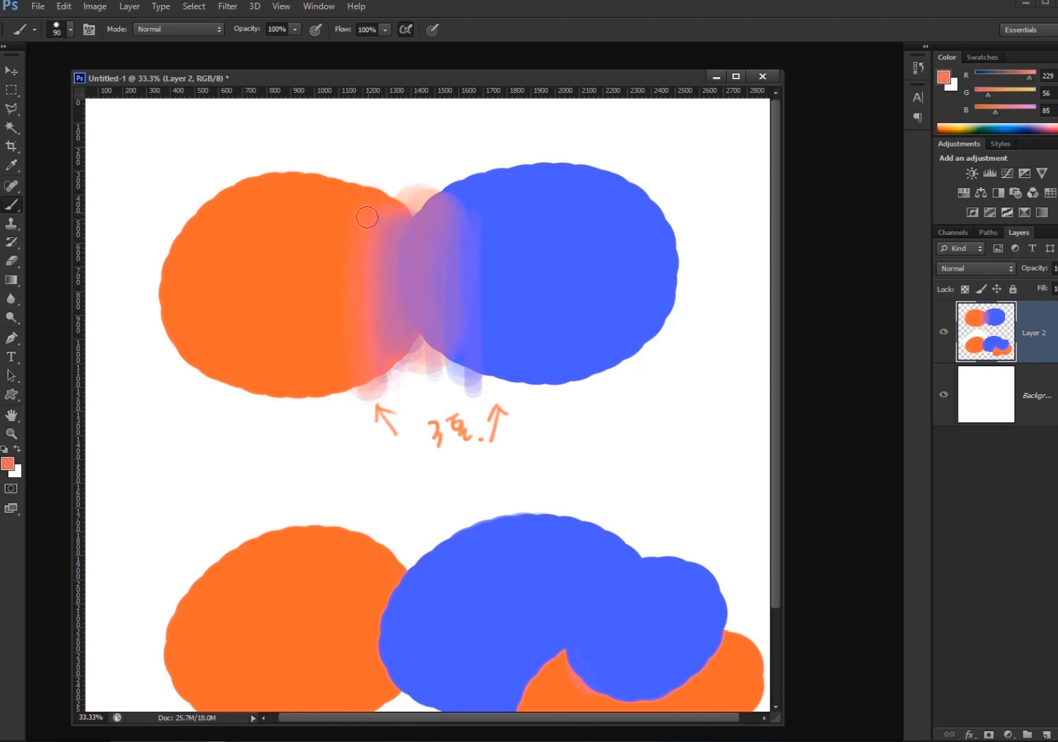
alt+click(390, 267)
alt+click(407, 227)
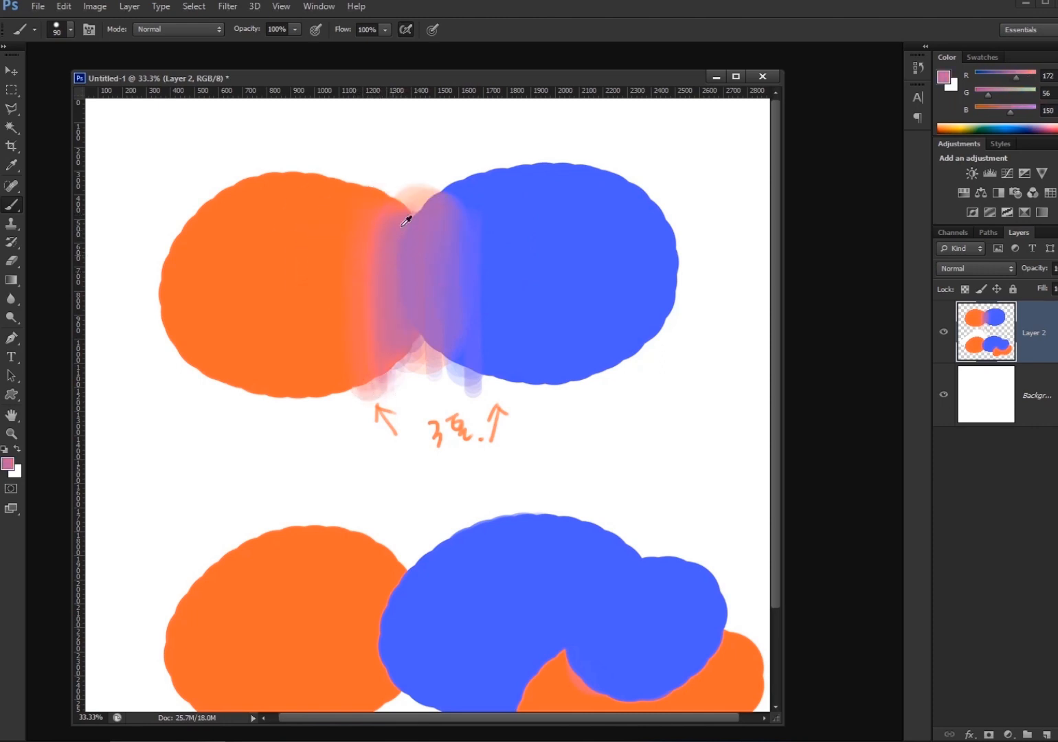
alt+click(423, 246)
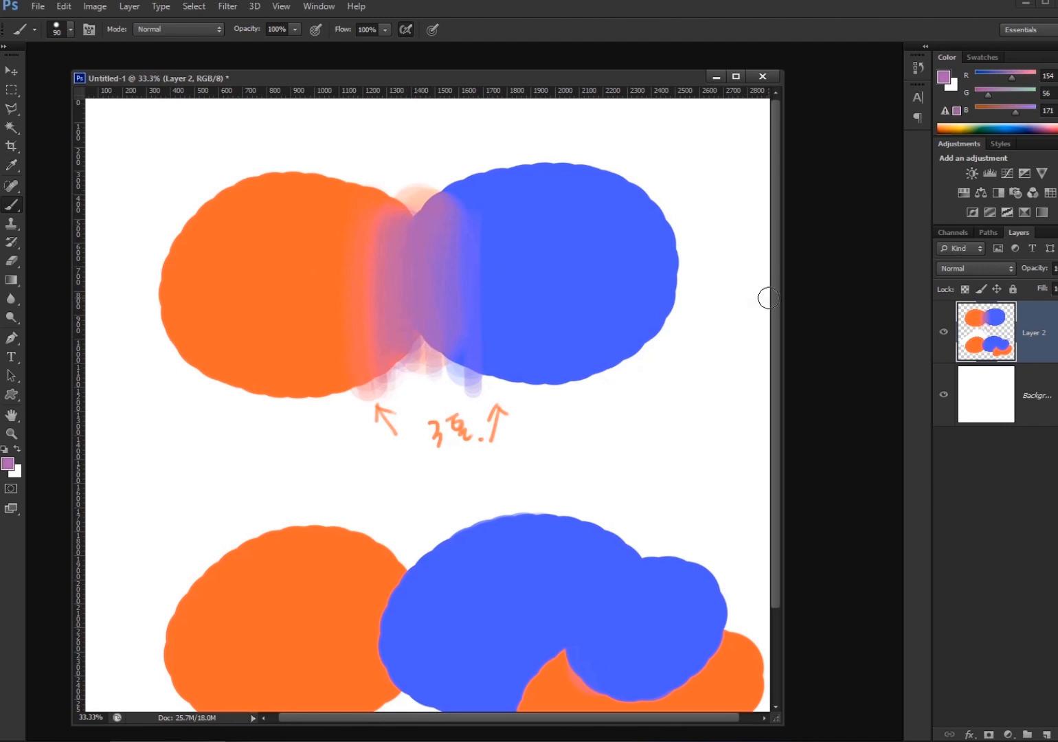
Enlarge the brush to 175 px and, resampling neighboring pink and orange mixes, extend the soft gradient further into the upper orange oval
alt+click(374, 269)
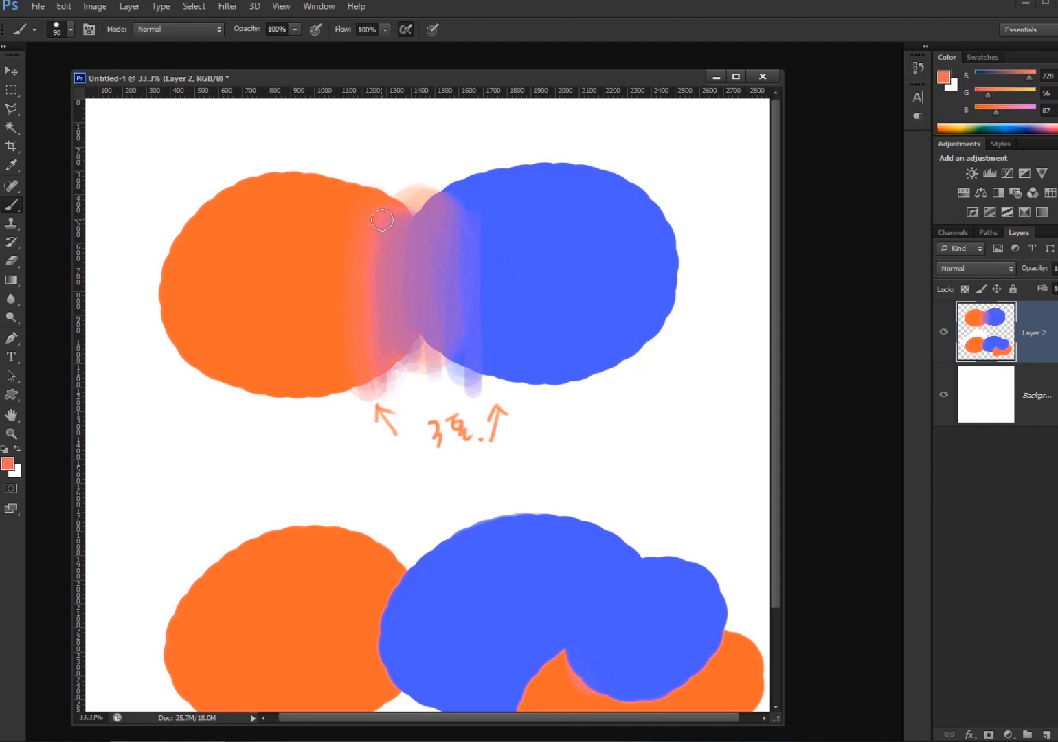
key(bracketright)
key(bracketright)
key(bracketright)
key(bracketright)
alt+click(385, 272)
alt+click(373, 281)
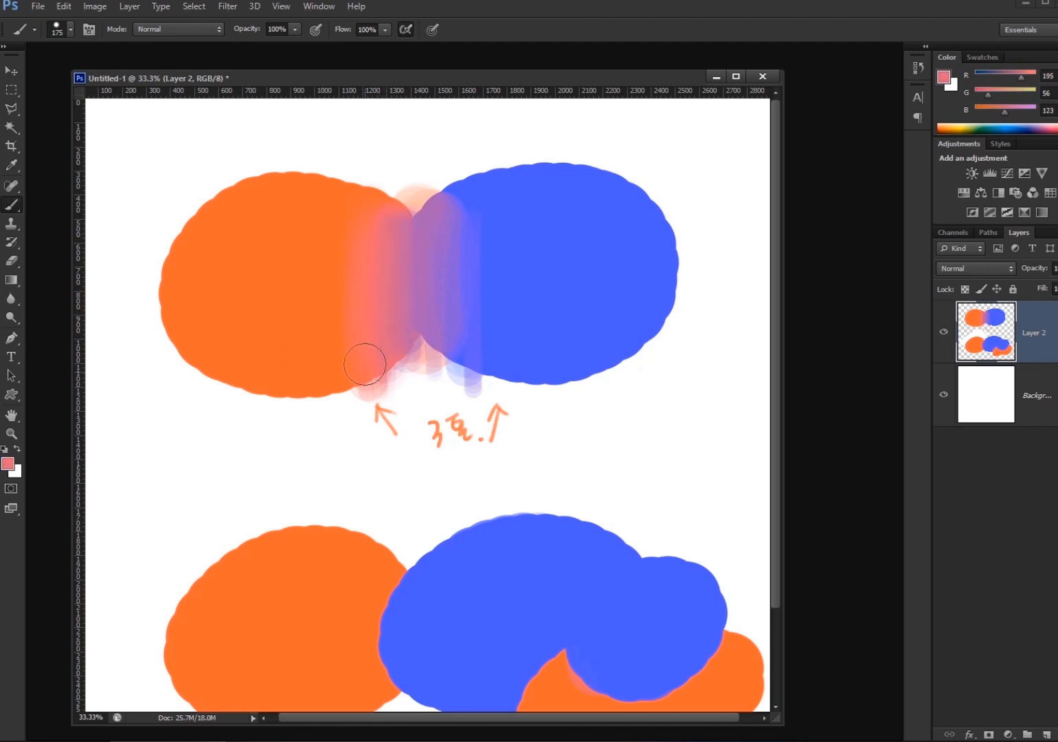
alt+click(347, 275)
alt+click(356, 265)
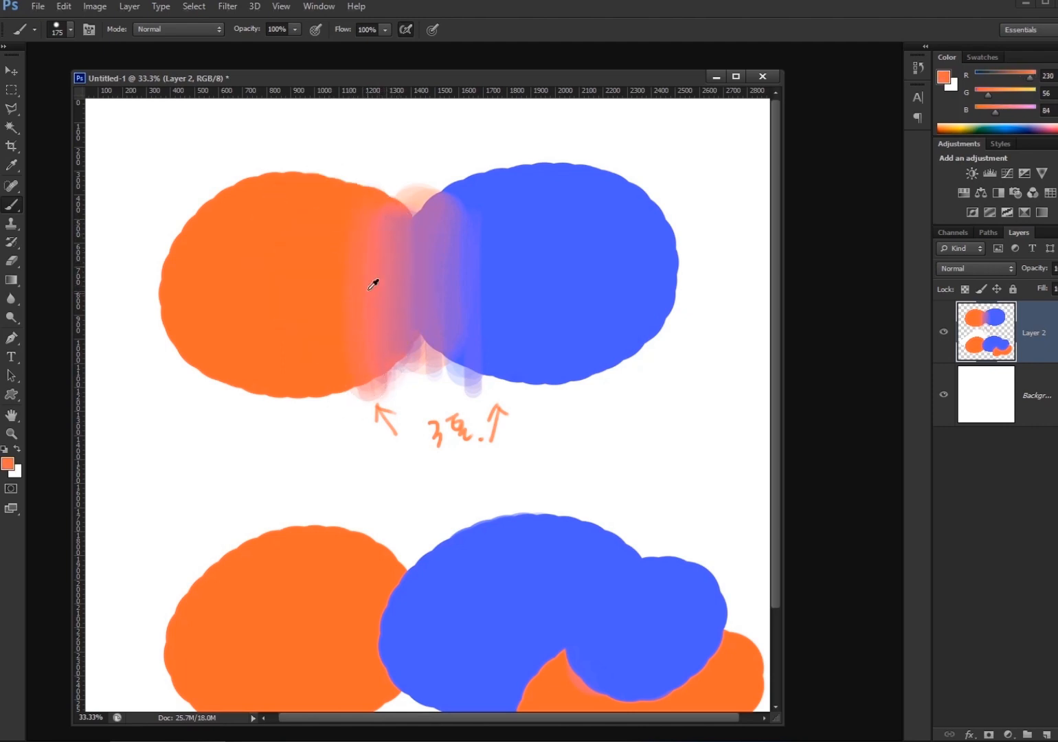
alt+click(369, 274)
alt+click(355, 244)
alt+click(401, 250)
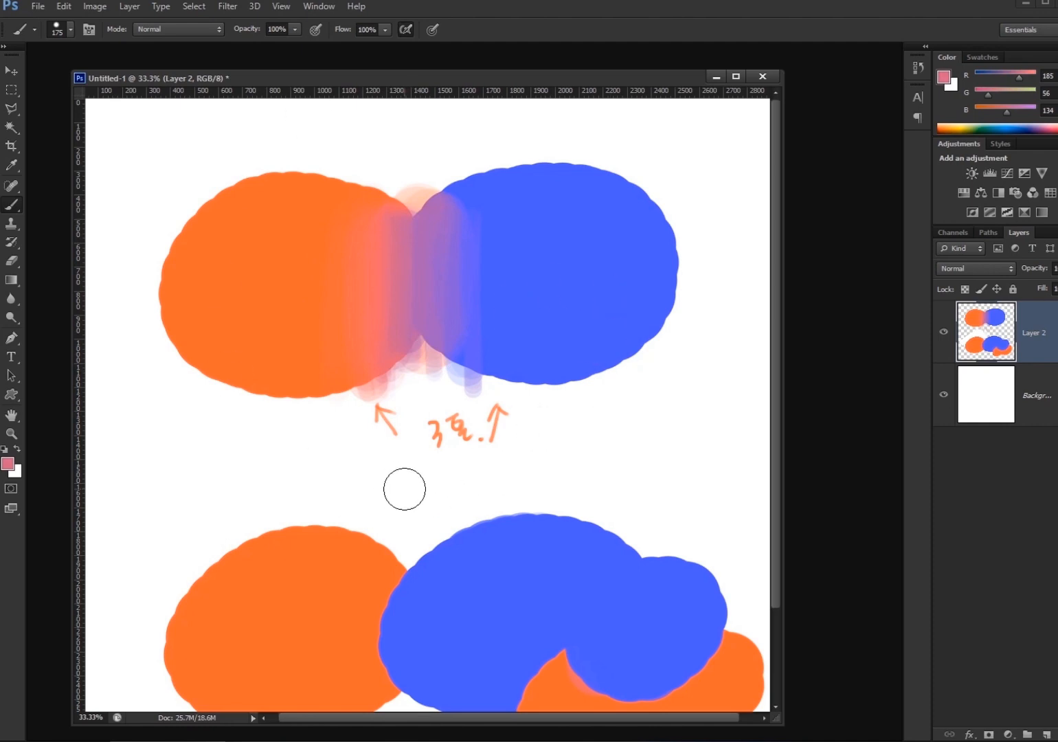
Enlarge the brush to 500 px, sample violet from the blend, and paint a translucent band over the upper blue oval down to the lower one
scroll(587, 447, down, 2)
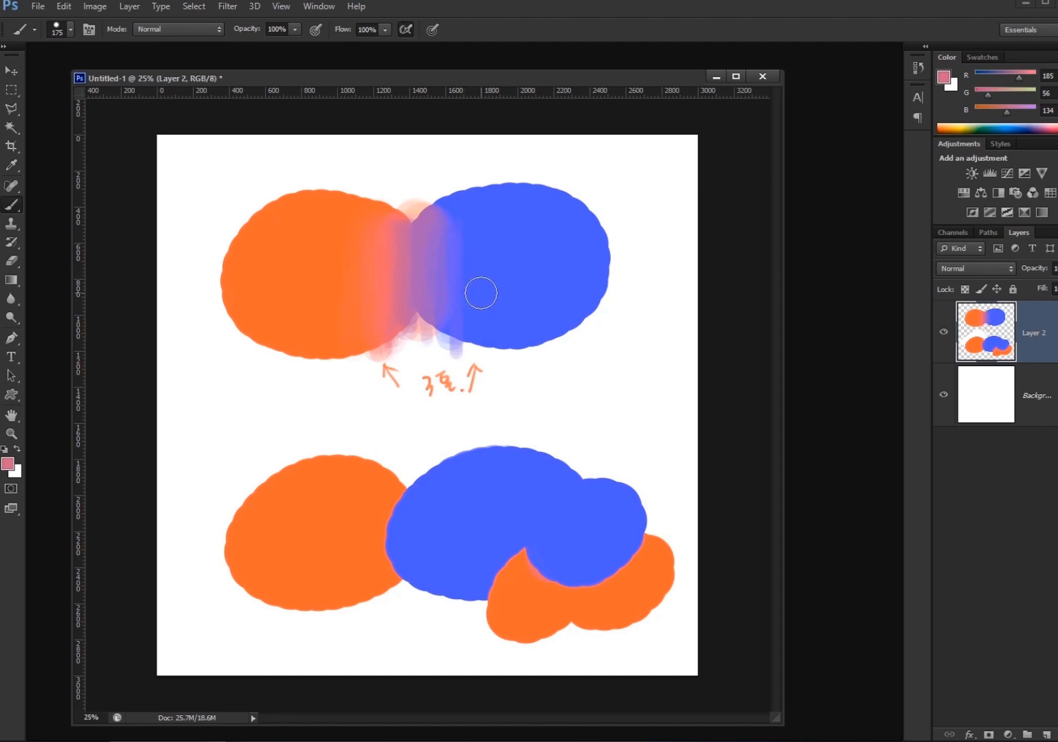
key(bracketright)
key(bracketright)
key(bracketright)
key(bracketright)
key(bracketright)
alt+click(463, 250)
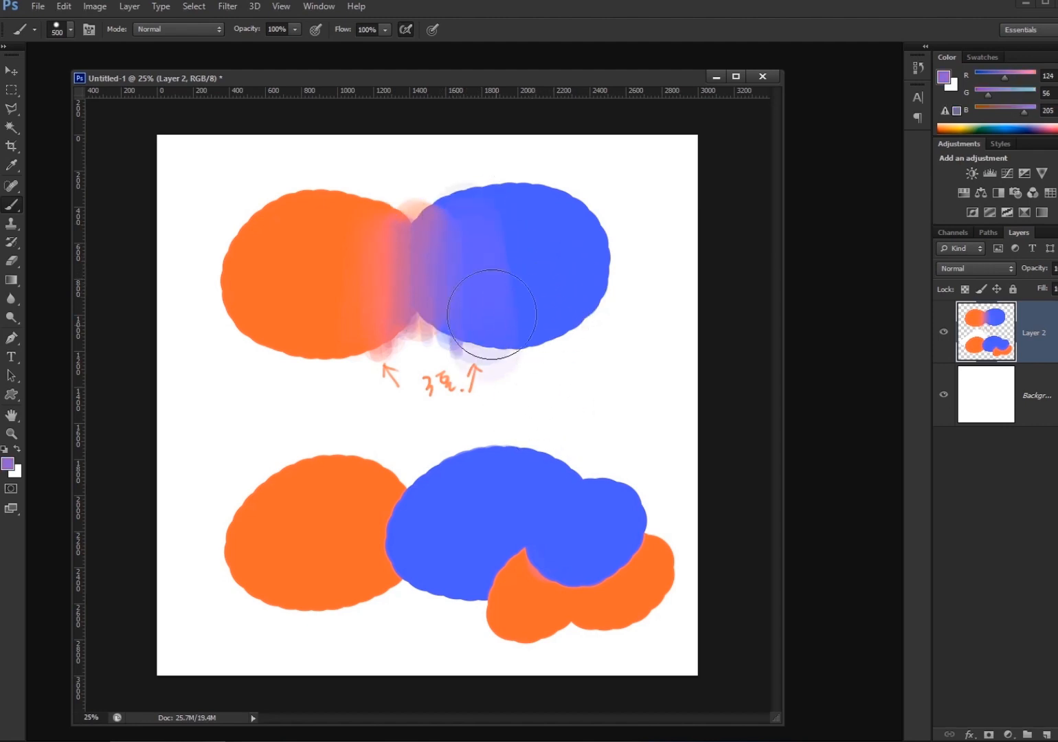
mouse_move(484, 371)
mouse_down()
mouse_move(573, 426)
mouse_move(485, 437)
mouse_move(515, 392)
mouse_up()
Reduce the brush to 100 px, sample pale lavender from the band between the blue ovals, and paint over the band to even its tone
key(bracketleft)
key(bracketleft)
key(bracketleft)
key(bracketleft)
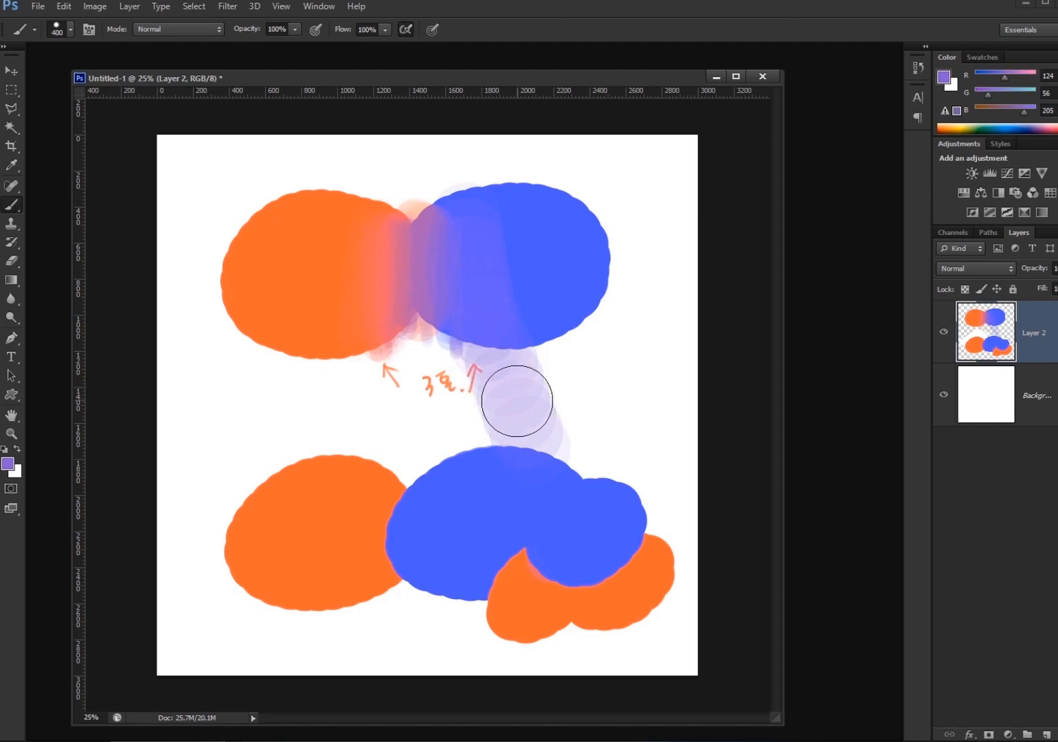
key(bracketleft)
key(bracketleft)
key(bracketleft)
key(bracketleft)
alt+click(533, 398)
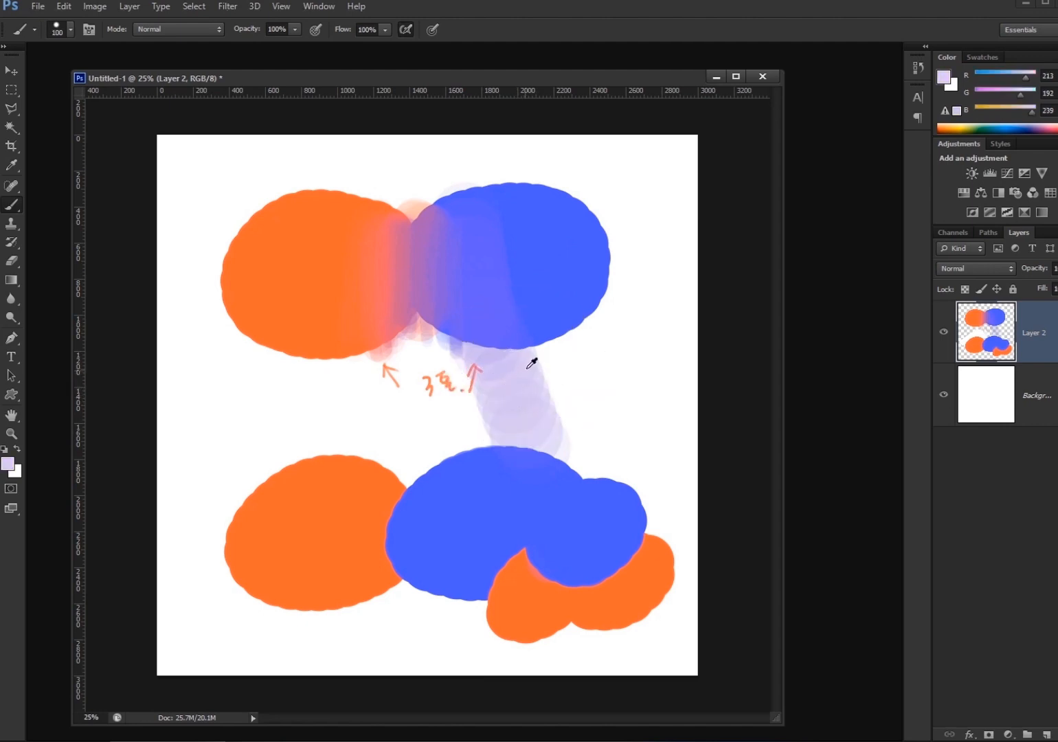
mouse_move(527, 355)
mouse_down()
mouse_move(546, 399)
mouse_move(527, 351)
mouse_move(551, 436)
mouse_move(540, 436)
mouse_up()
alt+click(539, 391)
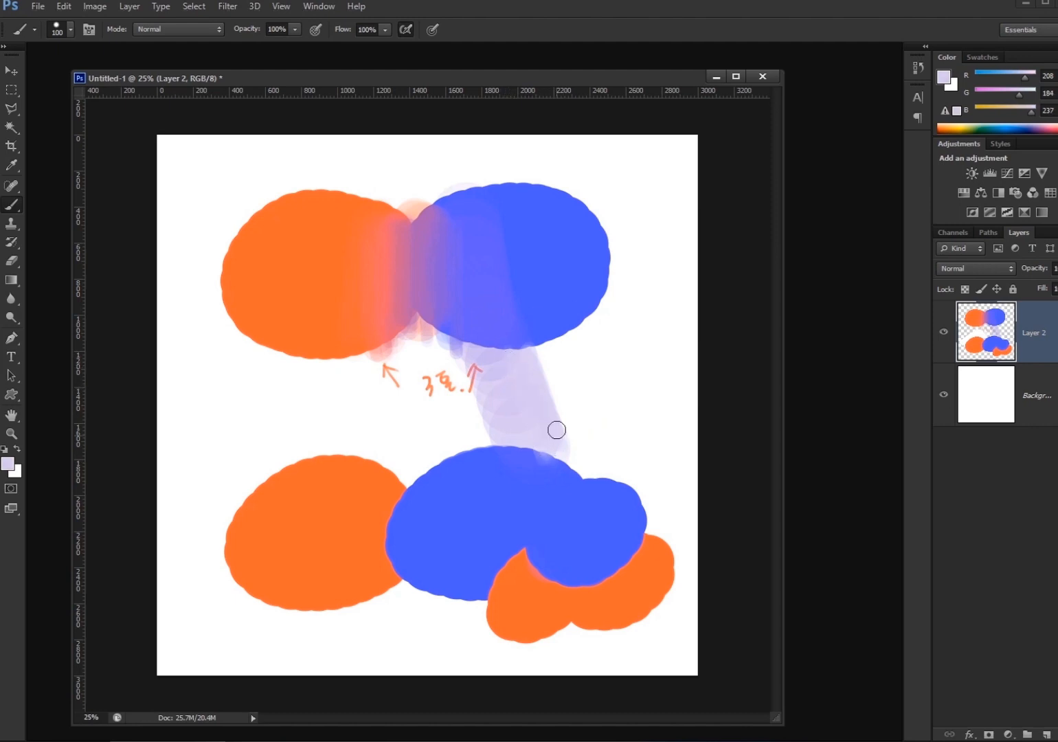
alt+click(509, 378)
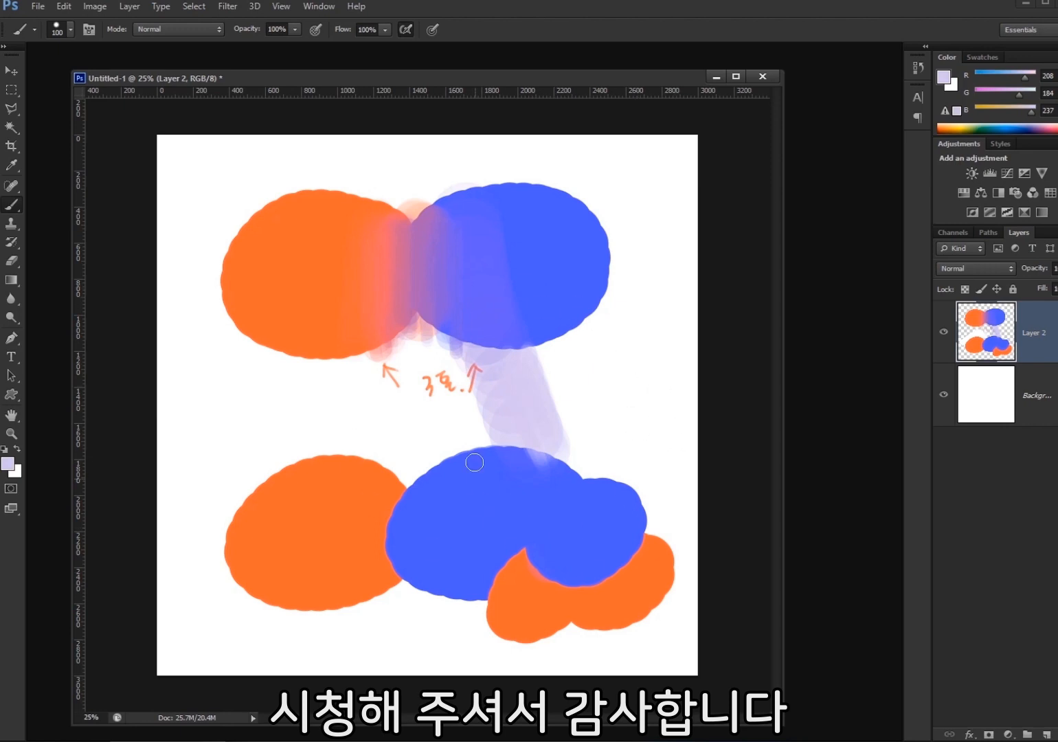
click(944, 333)
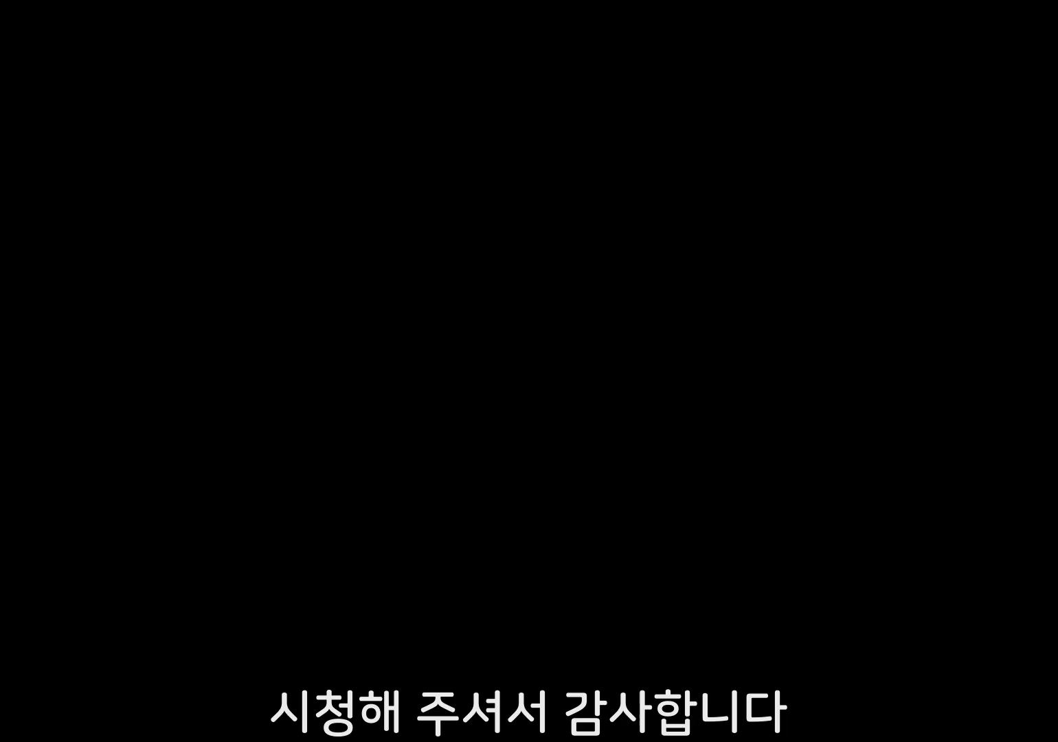